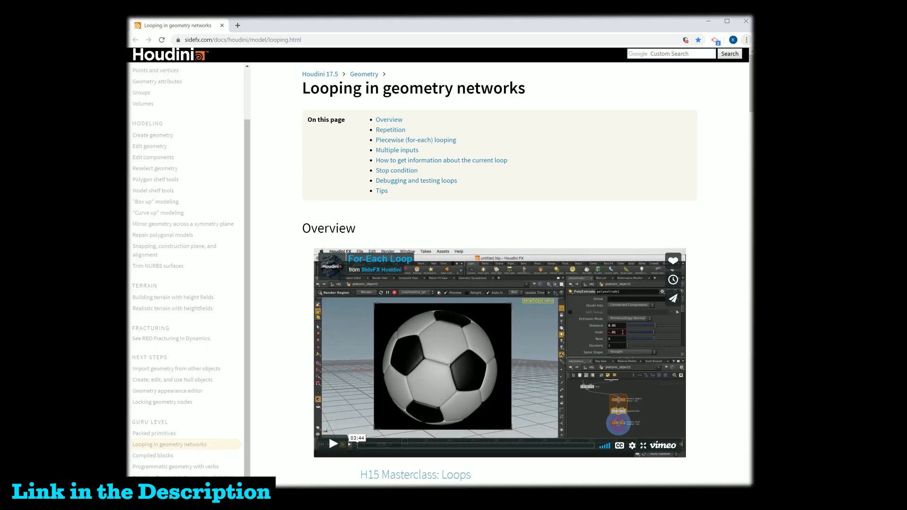
Read the looping documentation from the three main uses, including the "Swiss cheese problem", through the piecewise (for-each) looping section
{"action": "scroll", "coordinate": [499, 274], "scroll_direction": "down", "scroll_amount": 7}
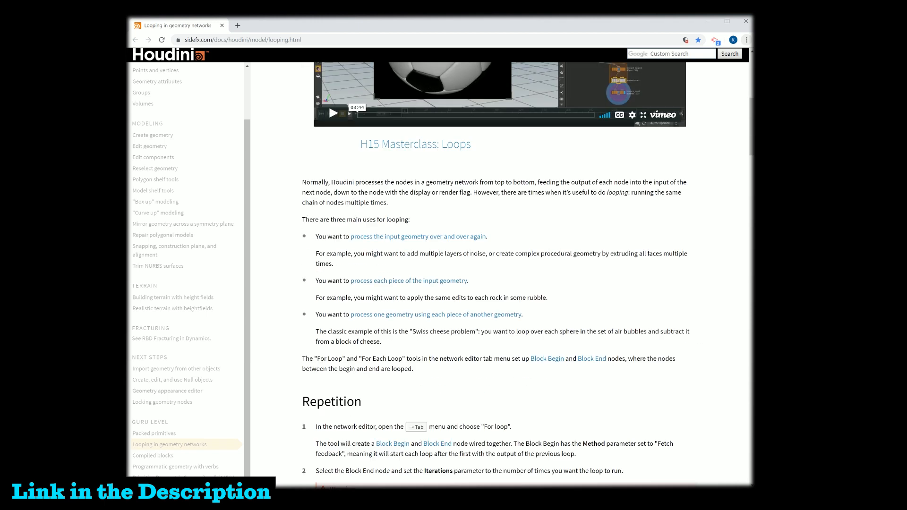
{"action": "left_click_drag", "start_coordinate": [410, 331], "coordinate": [478, 331]}
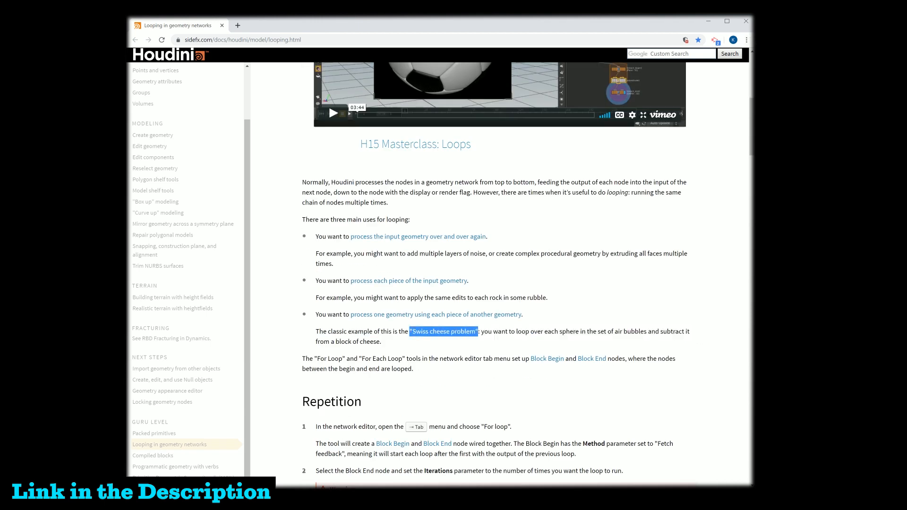
{"action": "scroll", "coordinate": [572, 311], "scroll_direction": "down", "scroll_amount": 20}
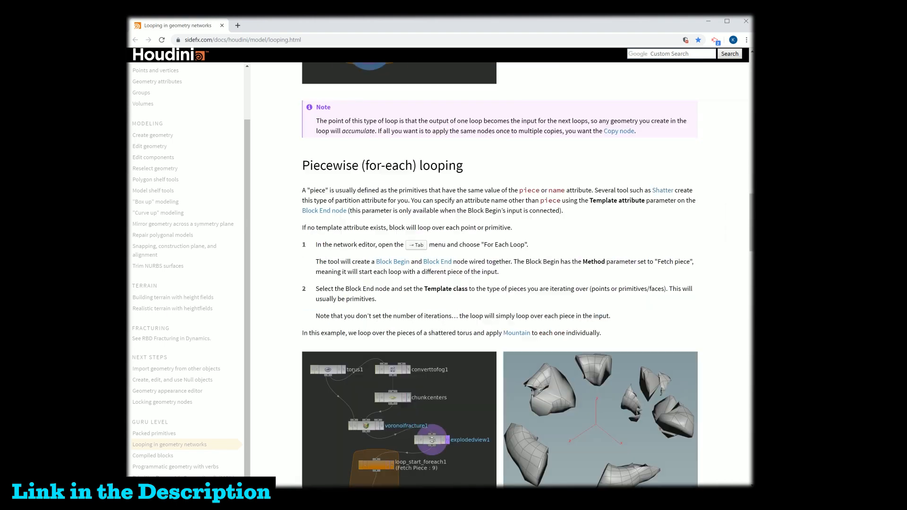
{"action": "scroll", "coordinate": [572, 310], "scroll_direction": "down", "scroll_amount": 7}
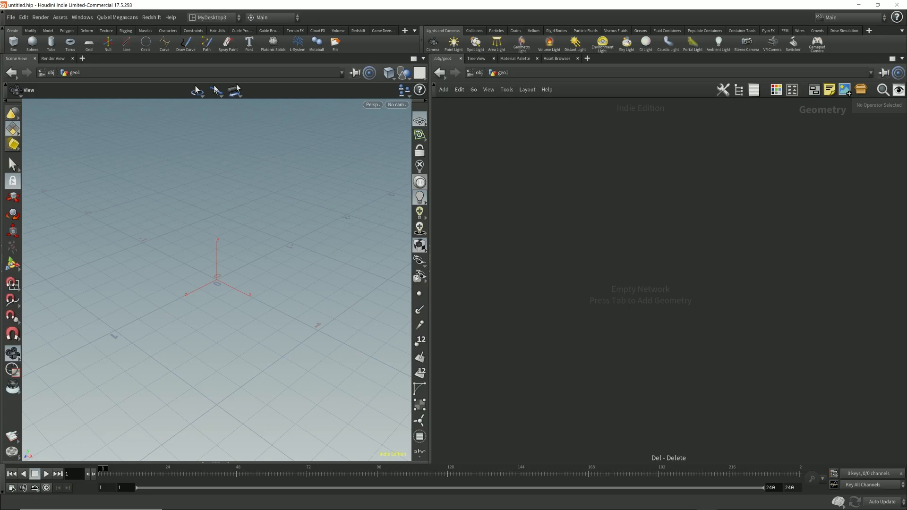
Switch to Houdini and place a Box node in the empty geometry network
{"action": "key", "text": "Tab"}
{"action": "type", "text": "box"}
{"action": "key", "text": "Return"}
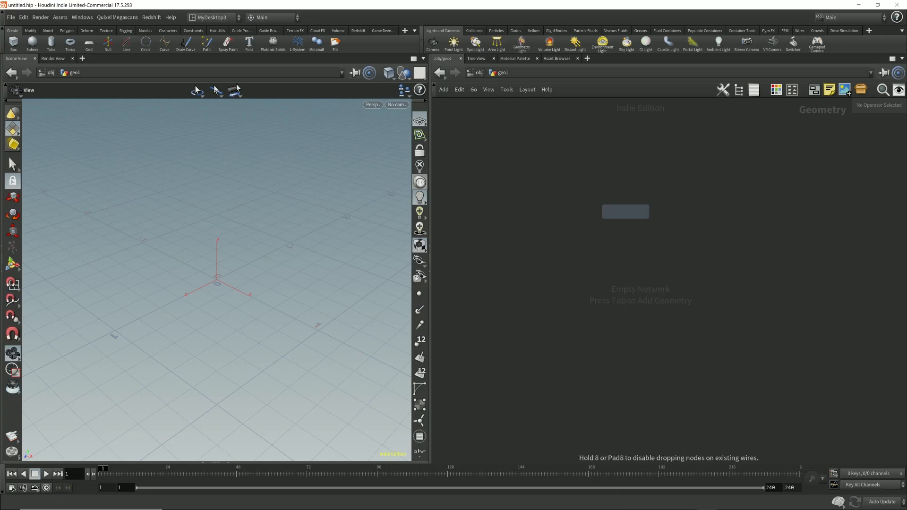
{"action": "left_click", "coordinate": [531, 185]}
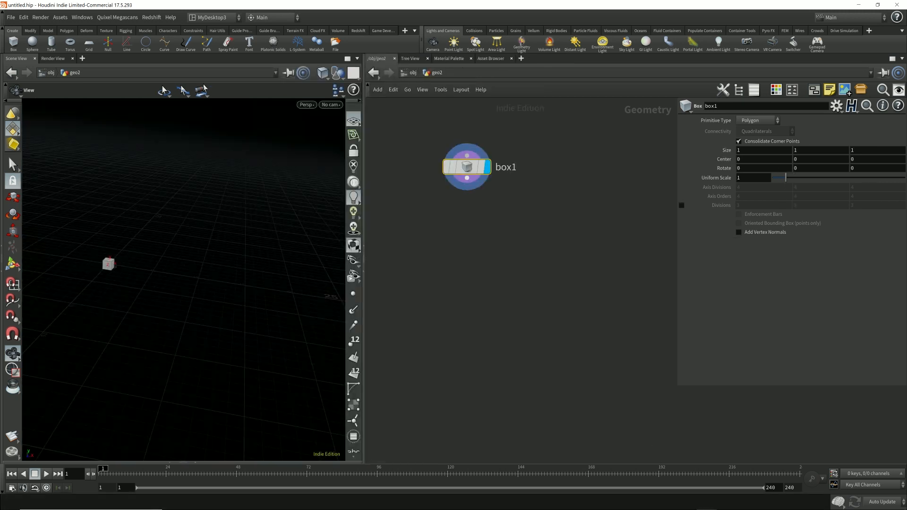
Add a For-Each Number loop below box1 with the box feeding its block begin node
{"action": "key", "text": "Tab"}
{"action": "type", "text": "for"}
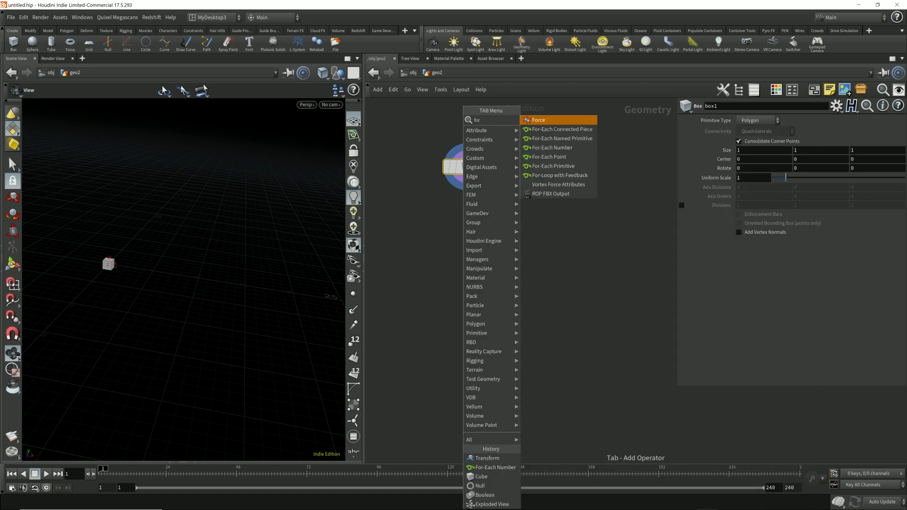
{"action": "key", "text": "Down"}
{"action": "key", "text": "Down"}
{"action": "key", "text": "Up"}
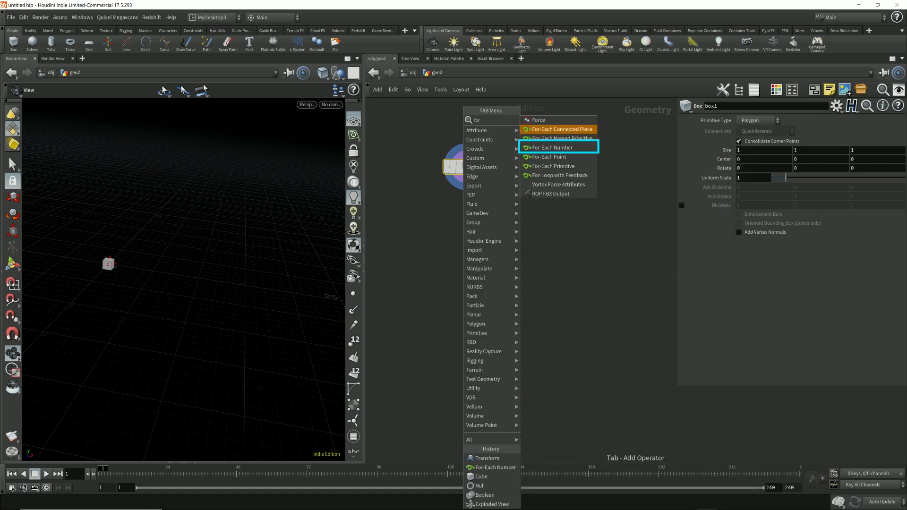
{"action": "key", "text": "Down"}
{"action": "key", "text": "Down"}
{"action": "key", "text": "Down"}
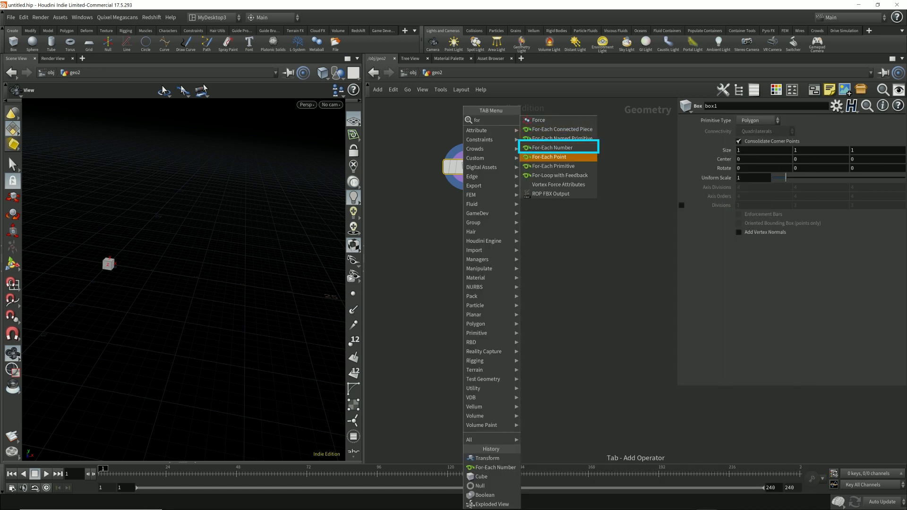
{"action": "key", "text": "Up"}
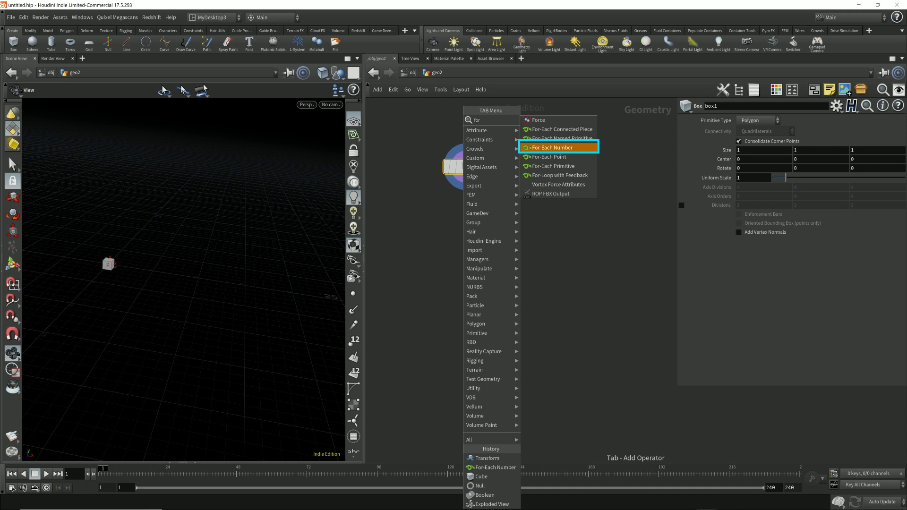
{"action": "key", "text": "Return"}
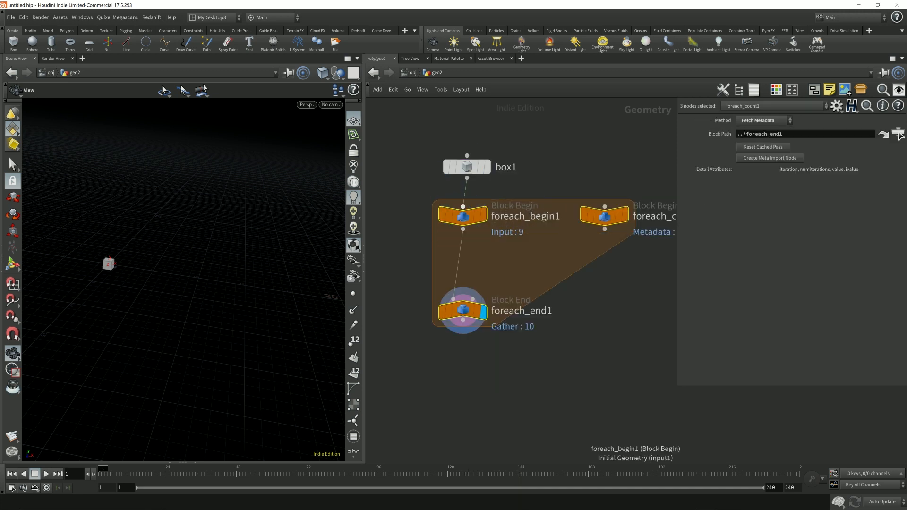
Examine the space between the loop's begin and end nodes and the Iterations setting of foreach_end1
{"action": "left_click_drag", "start_coordinate": [463, 217], "coordinate": [442, 272]}
{"action": "mouse_move", "coordinate": [506, 272]}
{"action": "left_mouse_down"}
{"action": "mouse_move", "coordinate": [581, 285]}
{"action": "mouse_move", "coordinate": [569, 281]}
{"action": "left_mouse_up"}
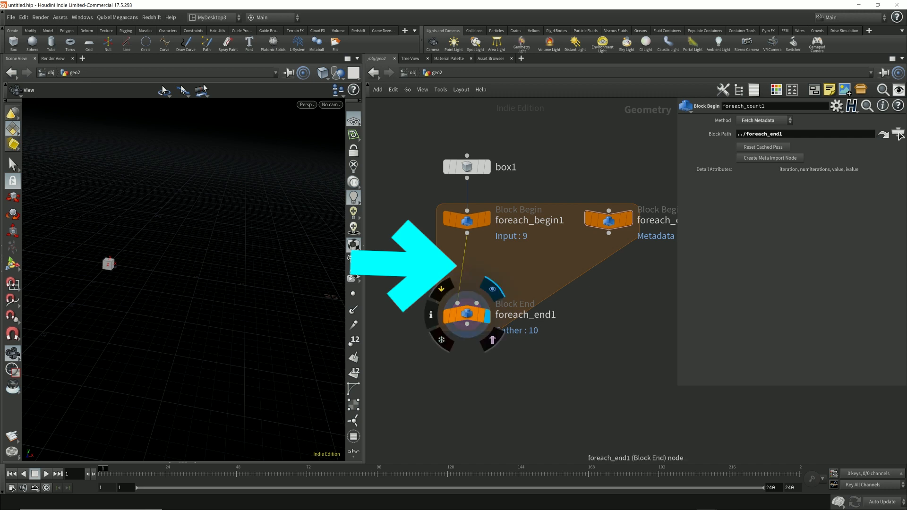
{"action": "left_click", "coordinate": [466, 314]}
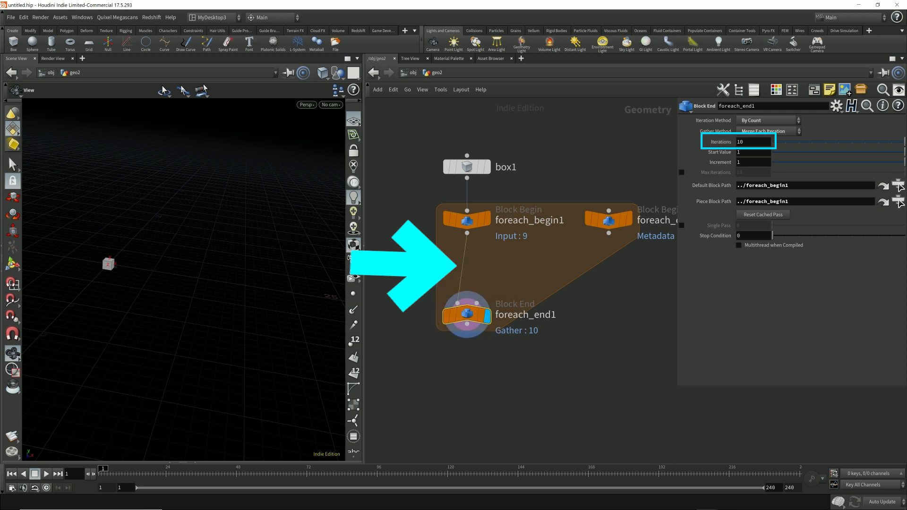
{"action": "left_click_drag", "start_coordinate": [746, 142], "coordinate": [732, 142]}
{"action": "left_click", "coordinate": [745, 142]}
{"action": "left_click_drag", "start_coordinate": [447, 247], "coordinate": [546, 283]}
{"action": "left_click_drag", "start_coordinate": [747, 142], "coordinate": [733, 141]}
{"action": "left_click", "coordinate": [557, 269]}
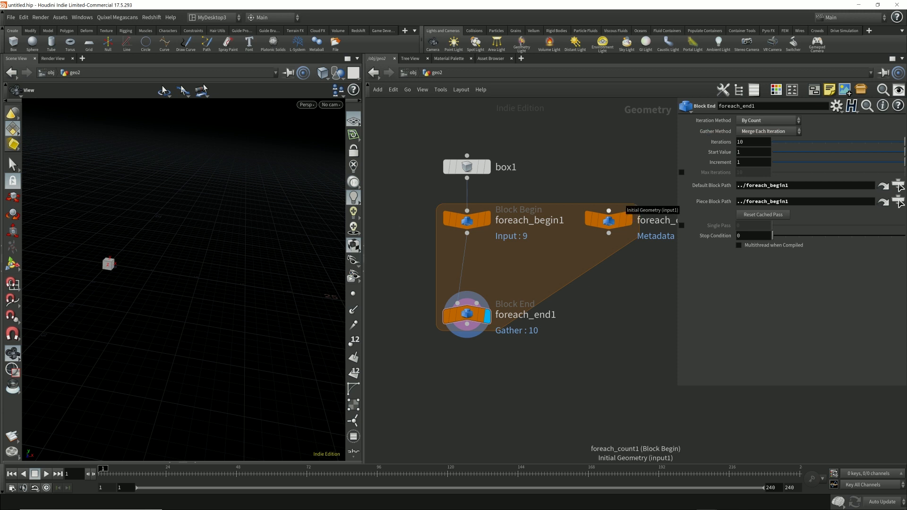
Move foreach_end1 lower to make room and insert a Transform node on the wire between foreach_begin1 and foreach_end1
{"action": "mouse_move", "coordinate": [467, 316]}
{"action": "left_click_drag", "start_coordinate": [466, 315], "coordinate": [467, 368]}
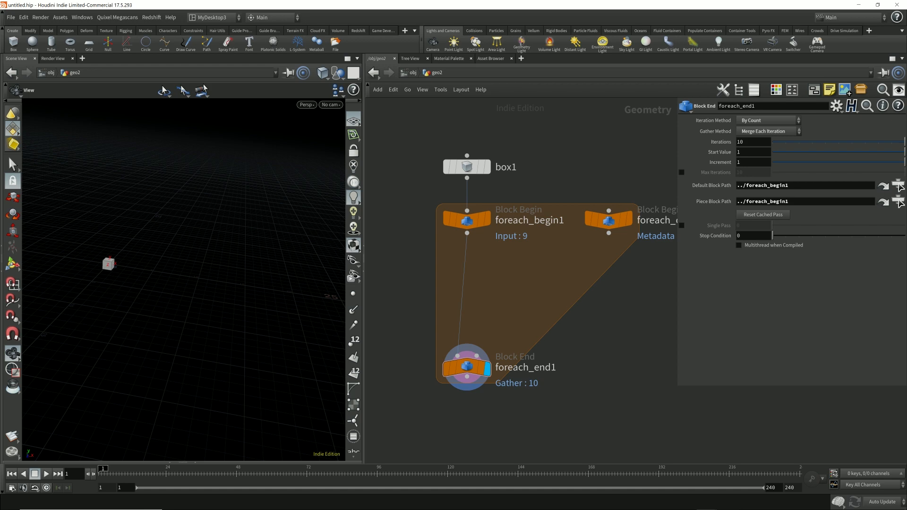
{"action": "key", "text": "Tab"}
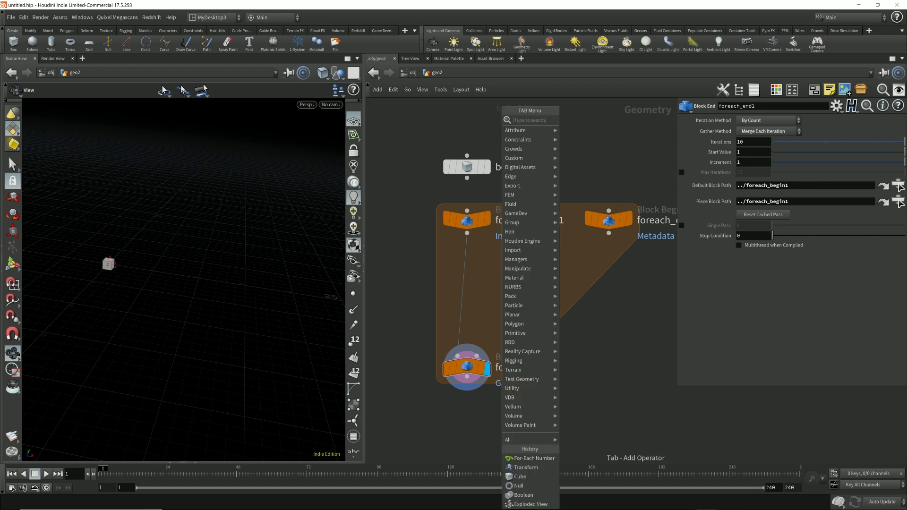
{"action": "type", "text": "trans"}
{"action": "key", "text": "Return"}
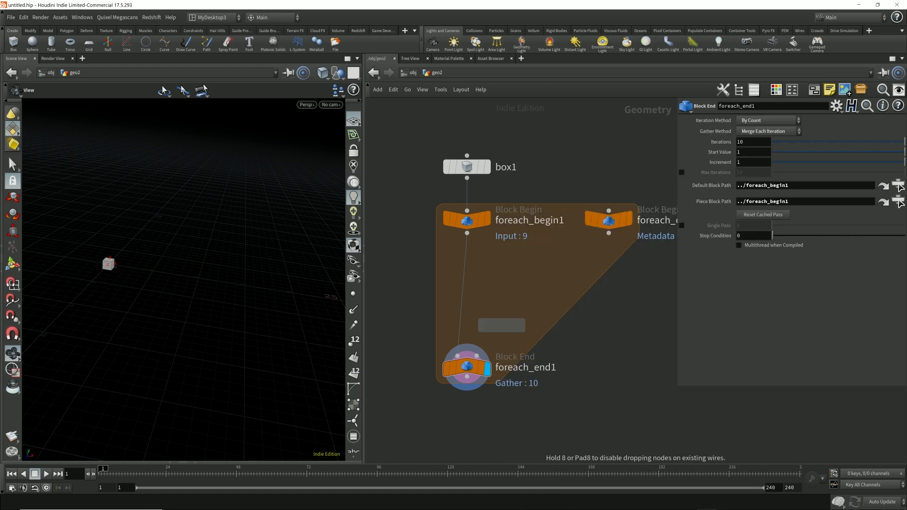
{"action": "left_click", "coordinate": [467, 283]}
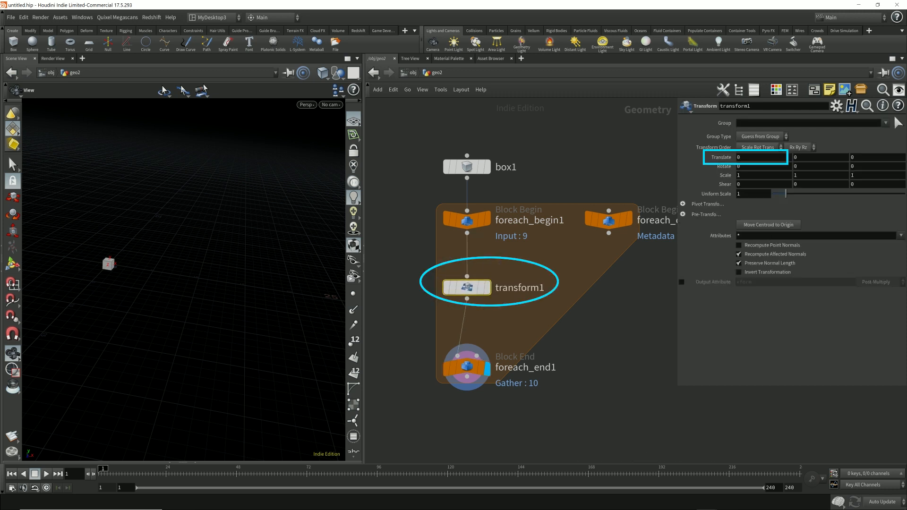
Set the Transform node's X translation to 2
{"action": "double_click", "coordinate": [750, 158]}
{"action": "type", "text": "2"}
{"action": "key", "text": "Return"}
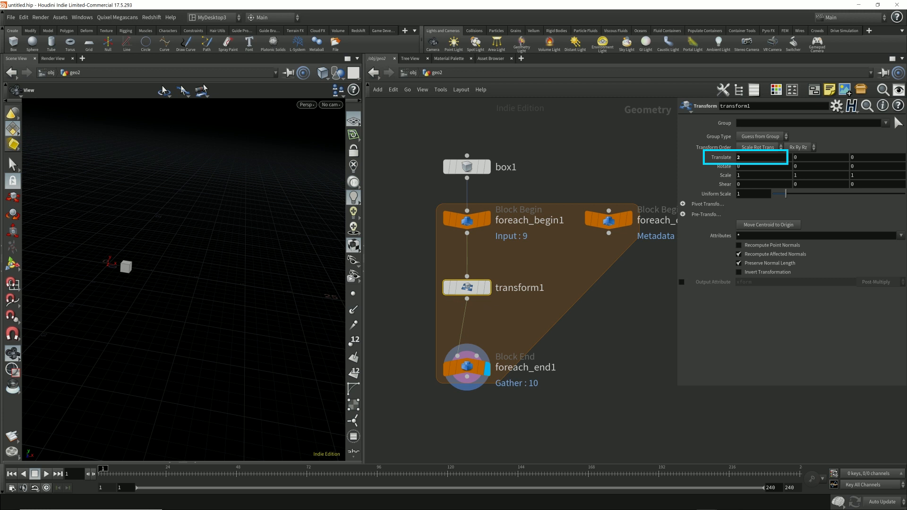
Examine the iteration setting of foreach_end1 and the Method setting of foreach_begin1
{"action": "left_click", "coordinate": [469, 368]}
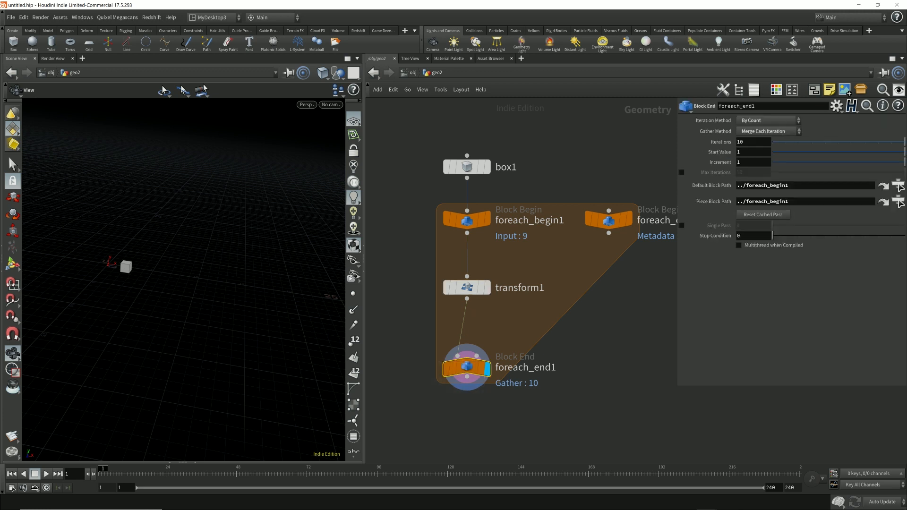
{"action": "middle_click_drag", "start_coordinate": [189, 274], "coordinate": [163, 279]}
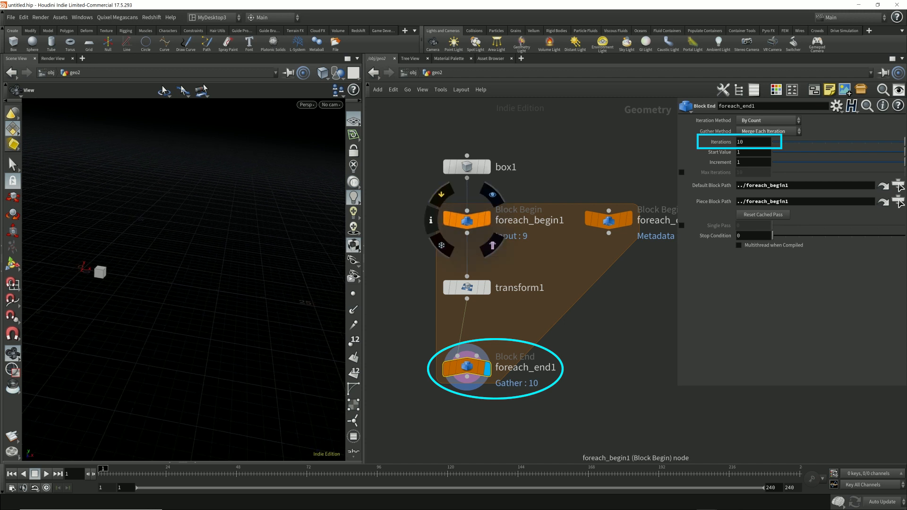
{"action": "left_click", "coordinate": [467, 220]}
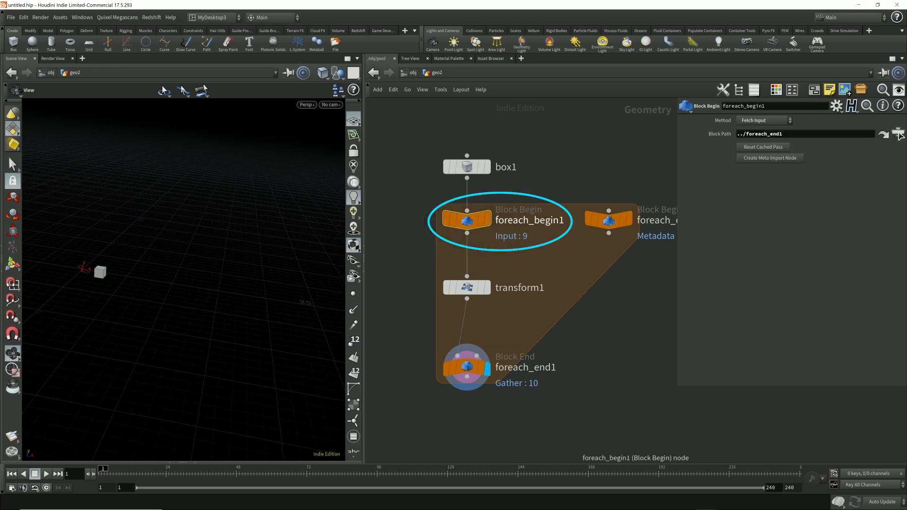
{"action": "mouse_move", "coordinate": [467, 220]}
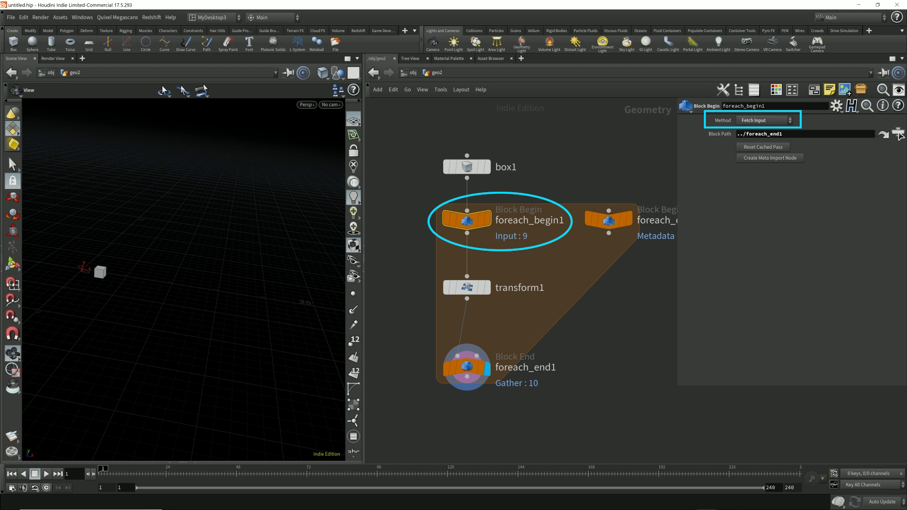
Compare the original and shifted box by displaying box1, transform1 and box1 again
{"action": "left_click_drag", "start_coordinate": [405, 127], "coordinate": [543, 179]}
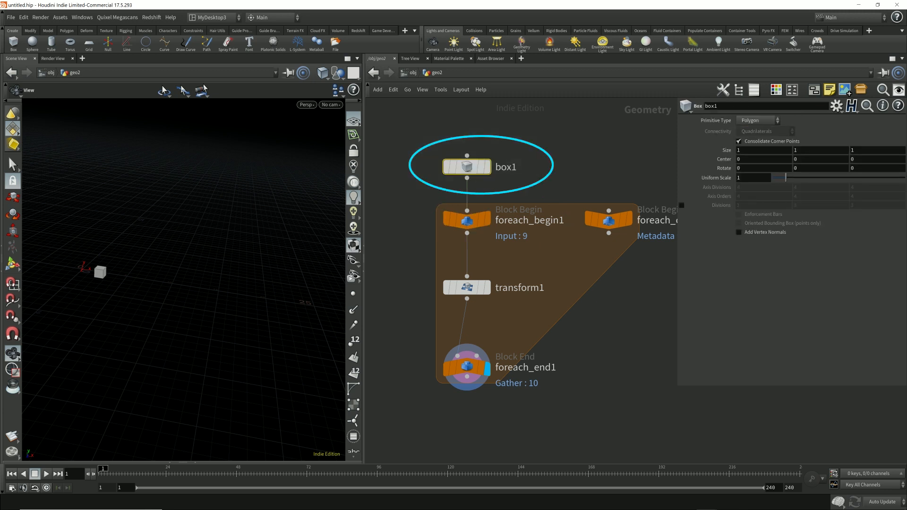
{"action": "left_click", "coordinate": [487, 166]}
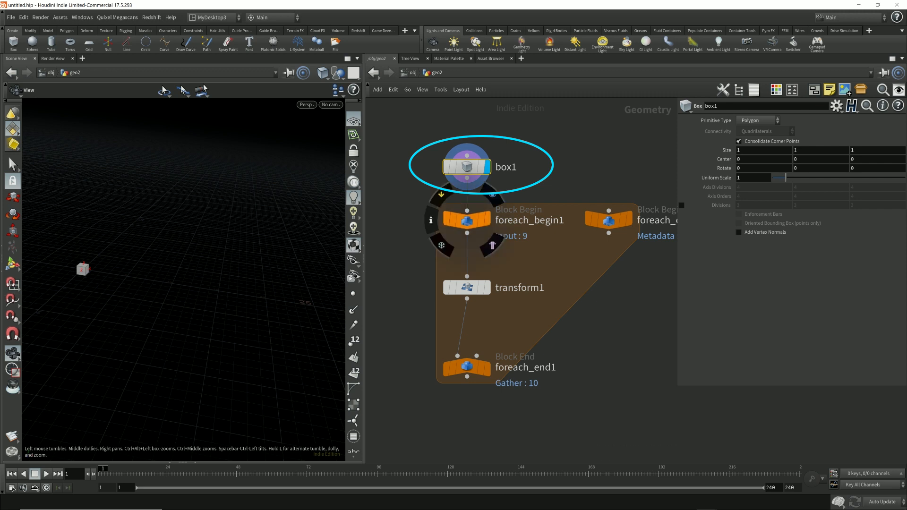
{"action": "left_click", "coordinate": [466, 220]}
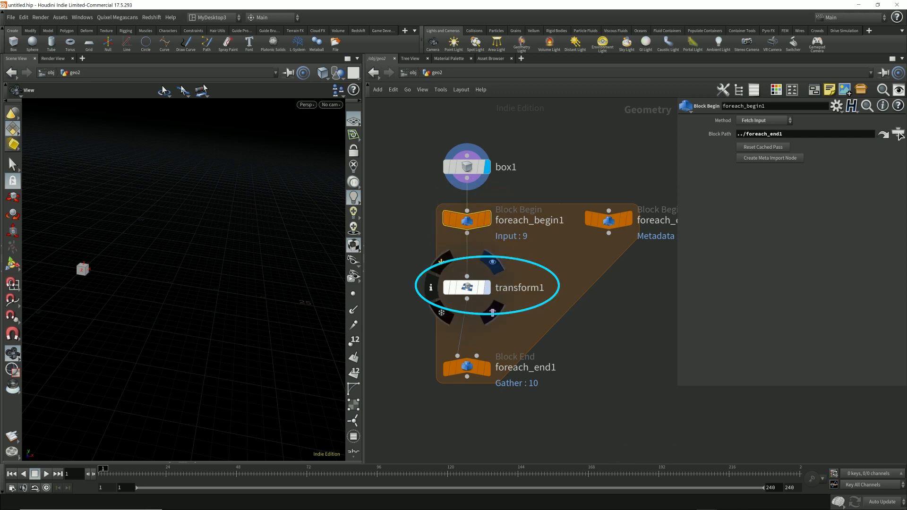
{"action": "left_click", "coordinate": [487, 287]}
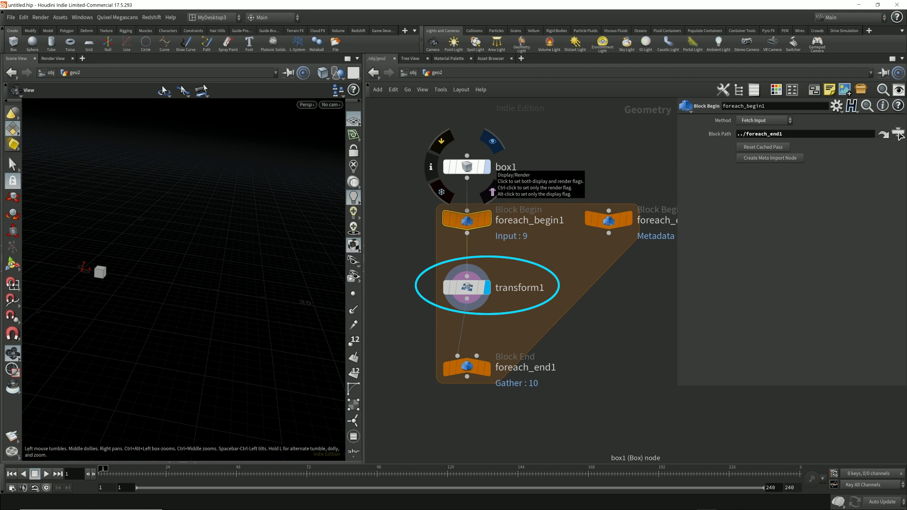
{"action": "left_click", "coordinate": [491, 191]}
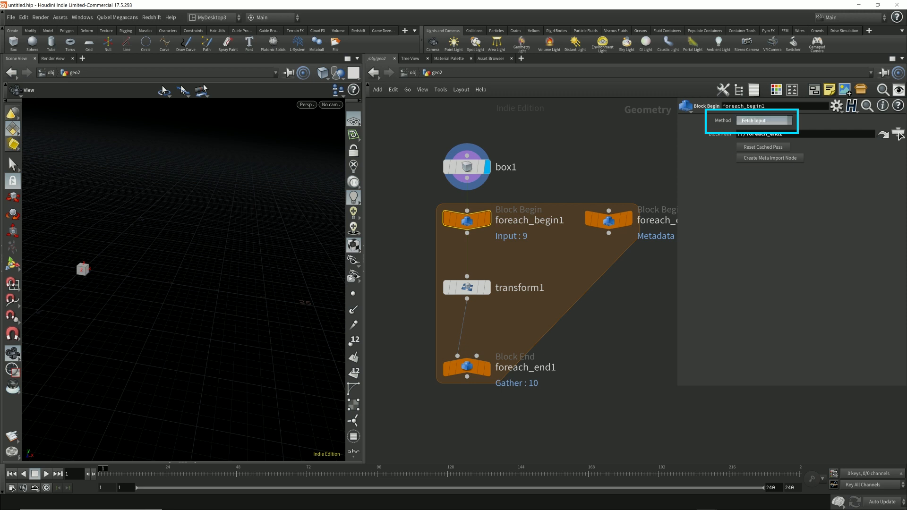
Set foreach_begin1's Method to Fetch Feedback and display the output of foreach_end1
{"action": "left_click", "coordinate": [764, 120]}
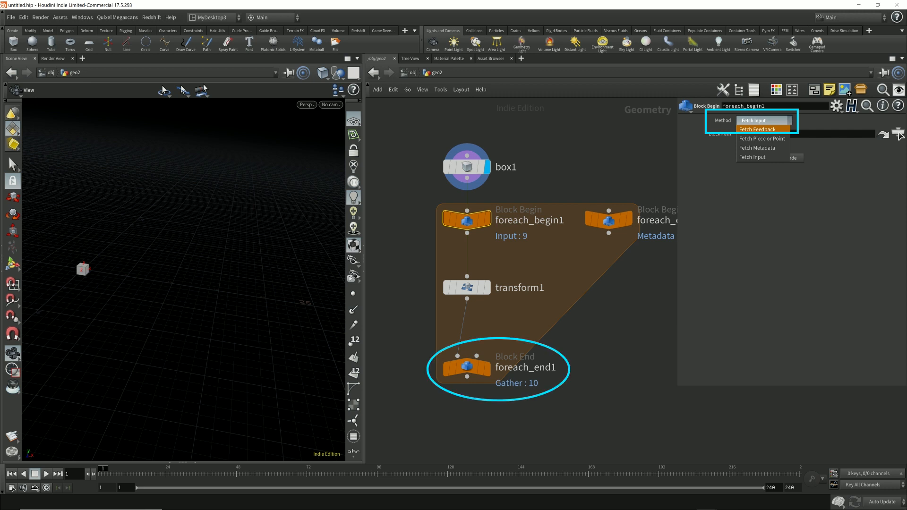
{"action": "left_click", "coordinate": [757, 128]}
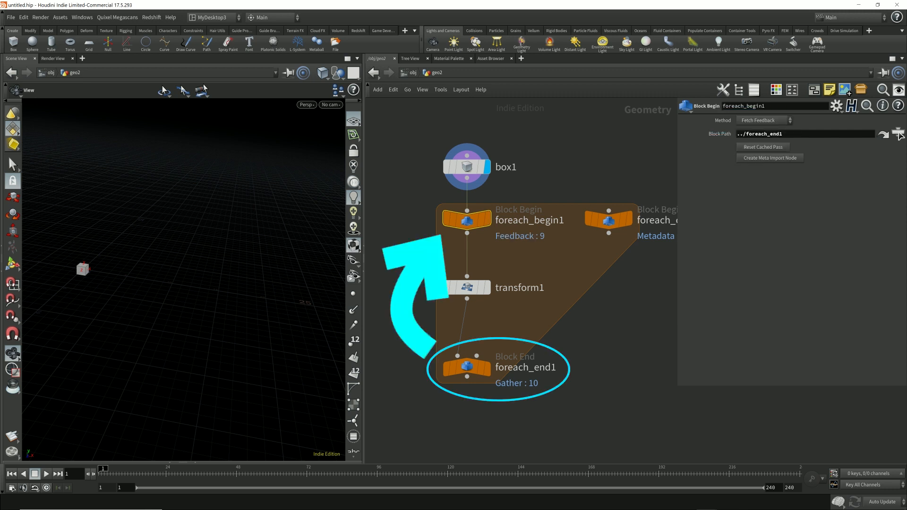
{"action": "left_click", "coordinate": [486, 367]}
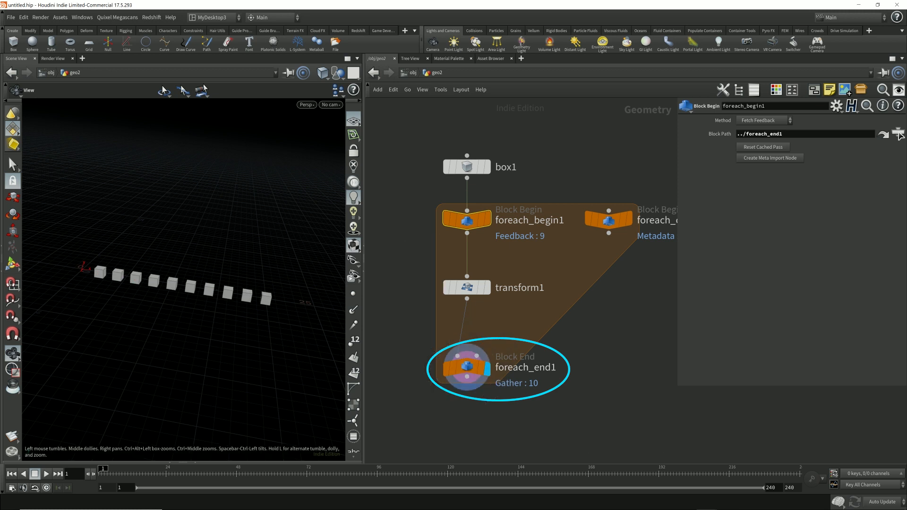
Restart foreach_end1's Iterations at 0 and raise the value one at a time to 10, watching the copies build up
{"action": "left_click", "coordinate": [899, 135]}
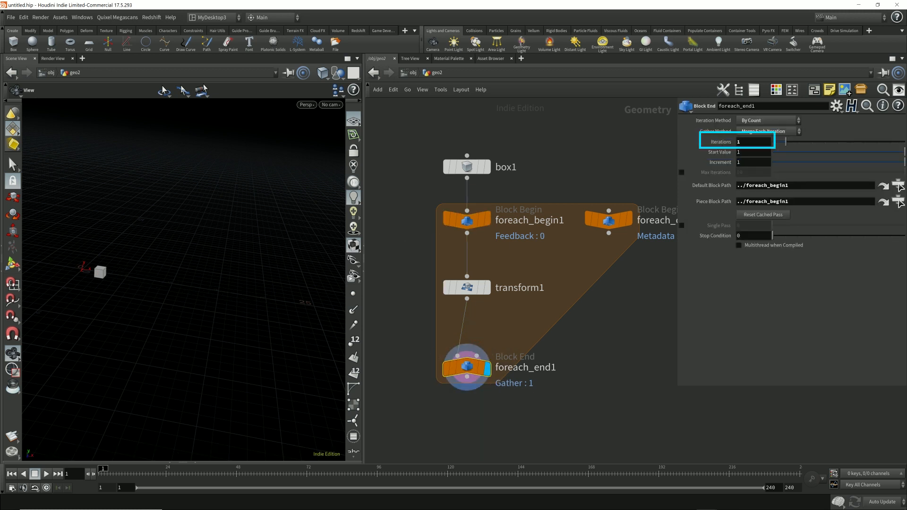
{"action": "double_click", "coordinate": [746, 142]}
{"action": "type", "text": "0"}
{"action": "key", "text": "Return"}
{"action": "key", "text": "Up"}
{"action": "key", "text": "Up"}
{"action": "key", "text": "Up"}
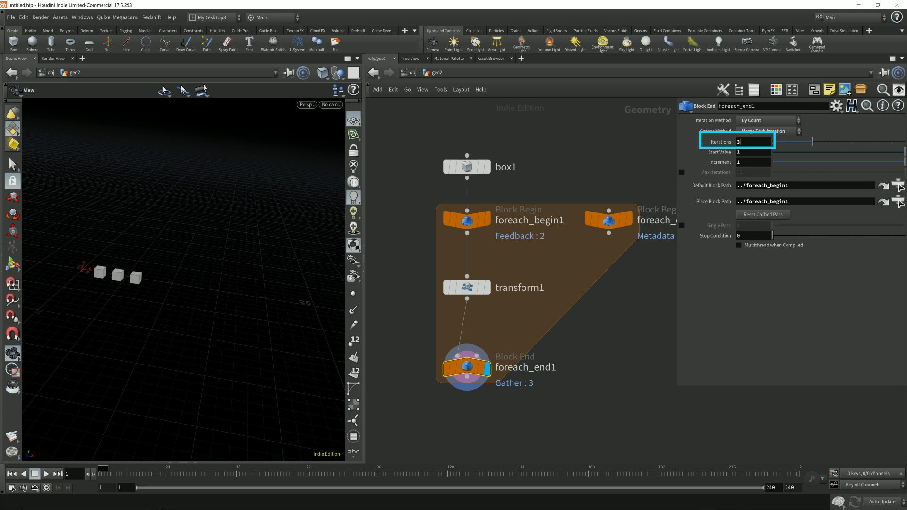
{"action": "key", "text": "Up"}
{"action": "key", "text": "Up"}
{"action": "key", "text": "Up"}
{"action": "key", "text": "Up"}
{"action": "key", "text": "Up"}
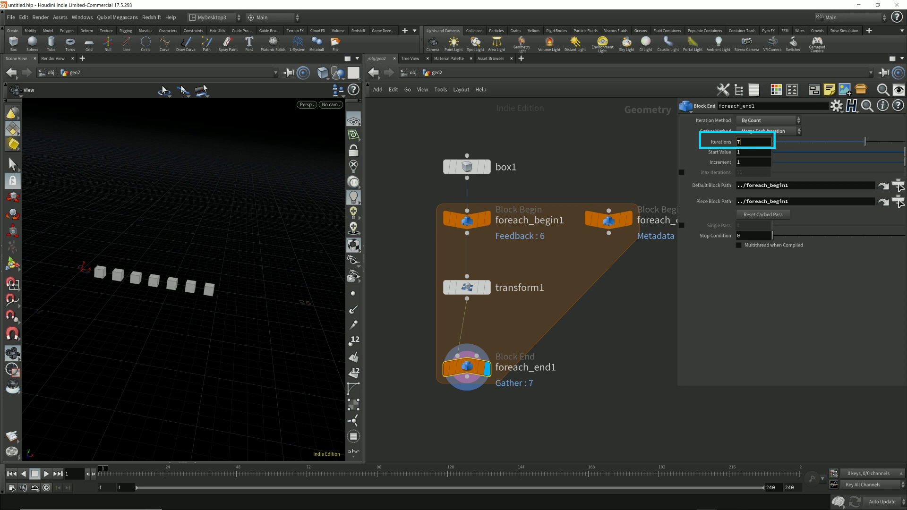
{"action": "key", "text": "Up"}
{"action": "key", "text": "Up"}
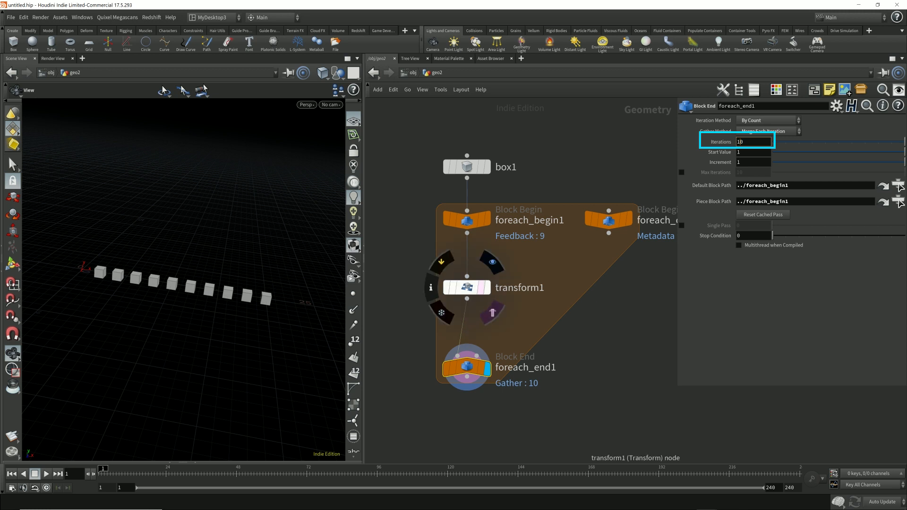
Review transform1's parameters, then set the Gather Method of foreach_end1 to Feedback Each Iteration
{"action": "left_click", "coordinate": [466, 288]}
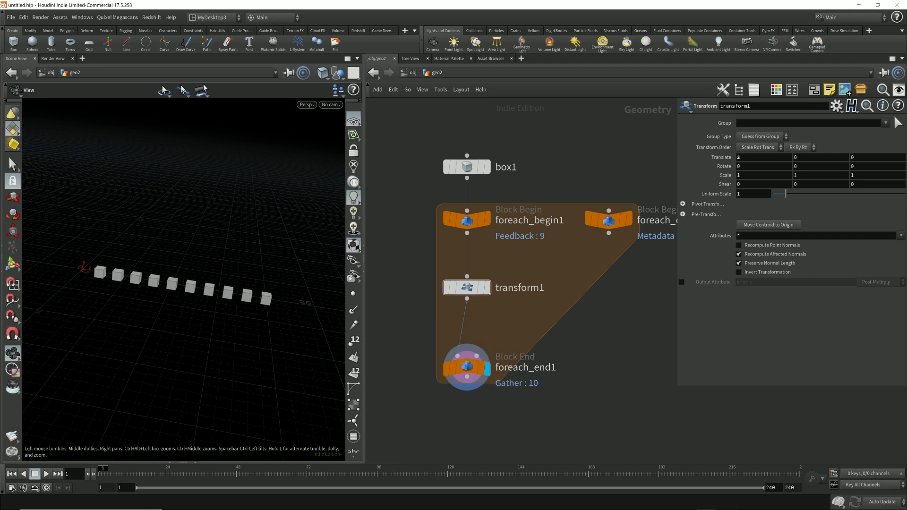
{"action": "mouse_move", "coordinate": [466, 367]}
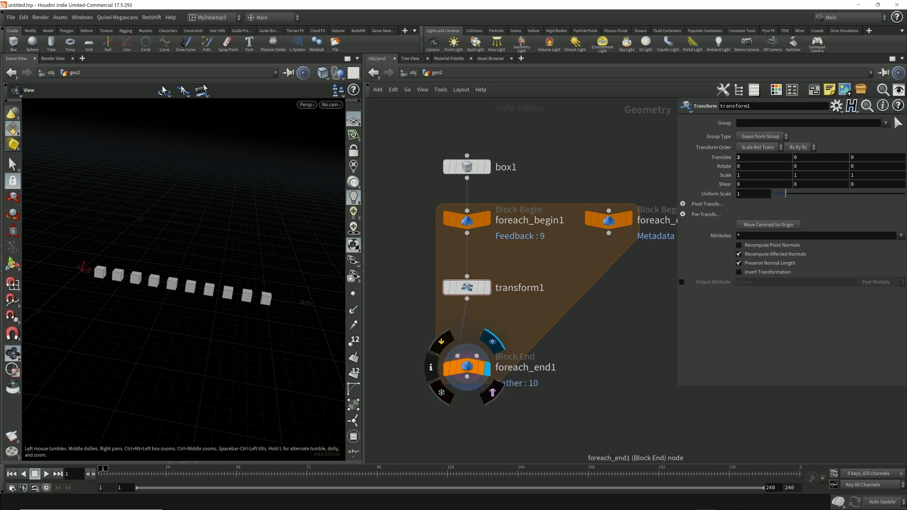
{"action": "left_click", "coordinate": [467, 367]}
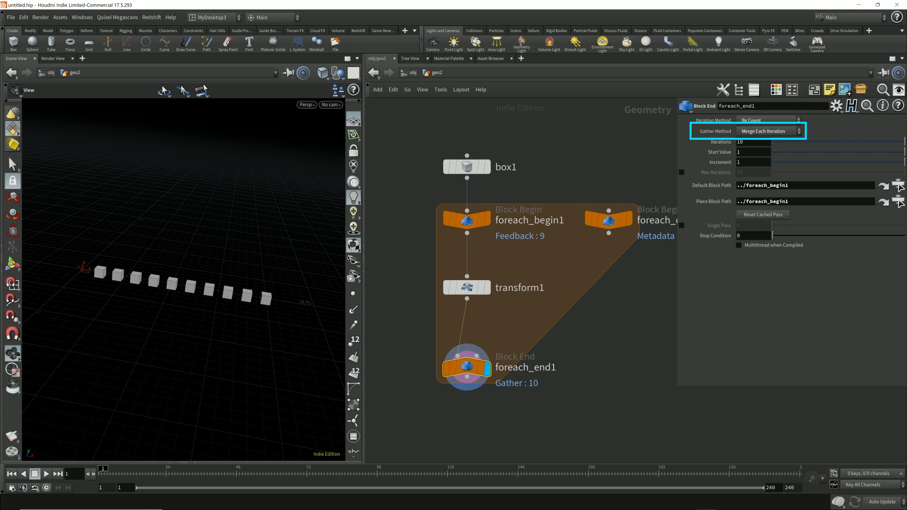
{"action": "left_click", "coordinate": [768, 132]}
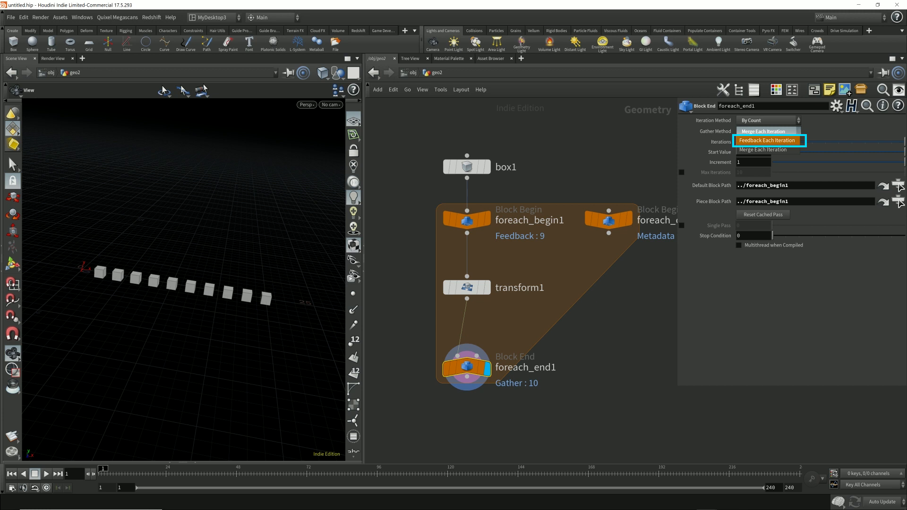
{"action": "left_click", "coordinate": [767, 141]}
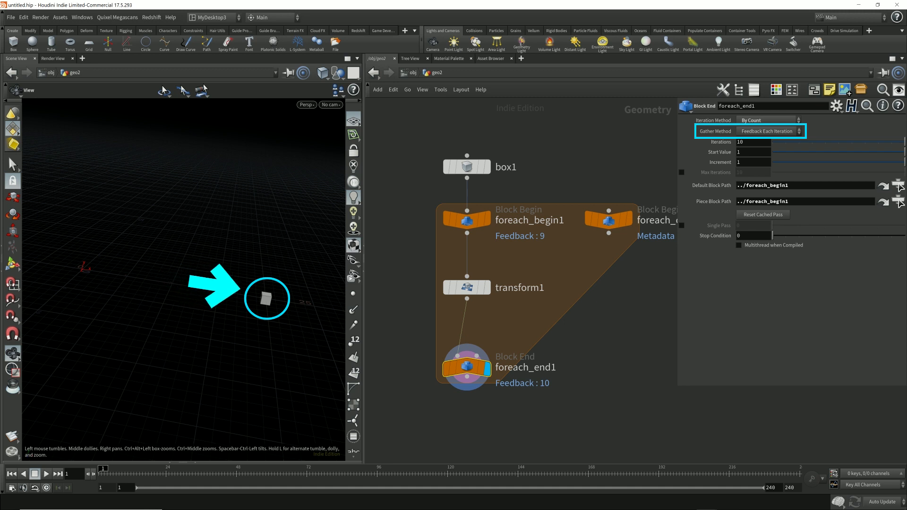
Restart foreach_end1's Iterations at 1 and raise the value step by step to 10, watching how the single box moves
{"action": "double_click", "coordinate": [740, 142]}
{"action": "type", "text": "1"}
{"action": "key", "text": "Return"}
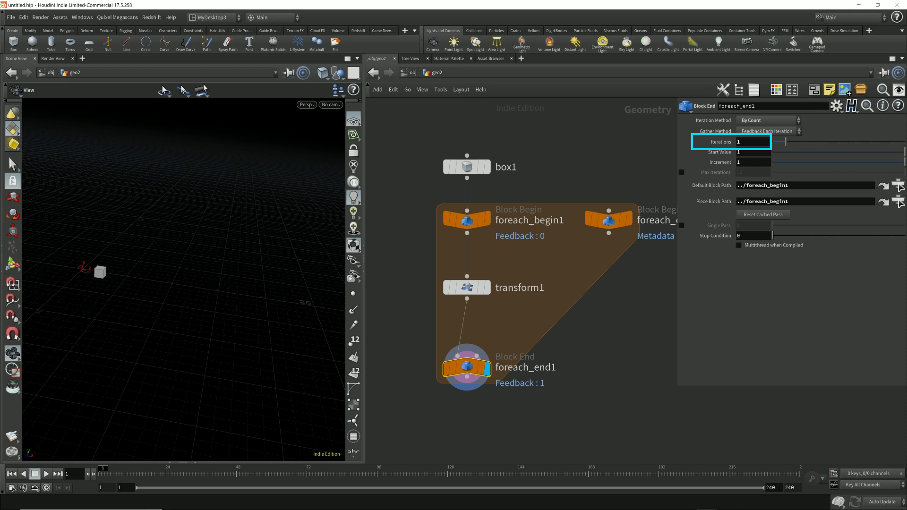
{"action": "type", "text": "2"}
{"action": "key", "text": "Return"}
{"action": "key", "text": "Up"}
{"action": "key", "text": "Up"}
{"action": "key", "text": "Up"}
{"action": "key", "text": "Up"}
{"action": "key", "text": "Up"}
{"action": "key", "text": "Up"}
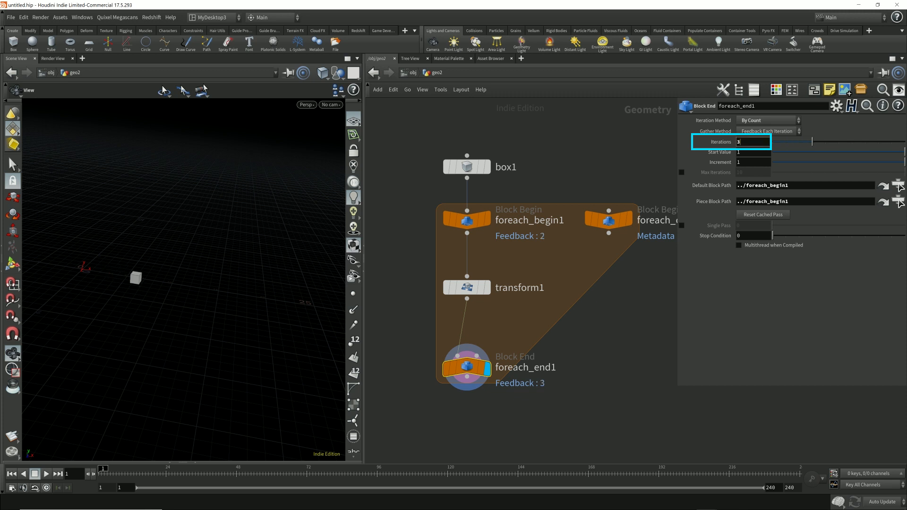
{"action": "key", "text": "Up"}
{"action": "key", "text": "Up"}
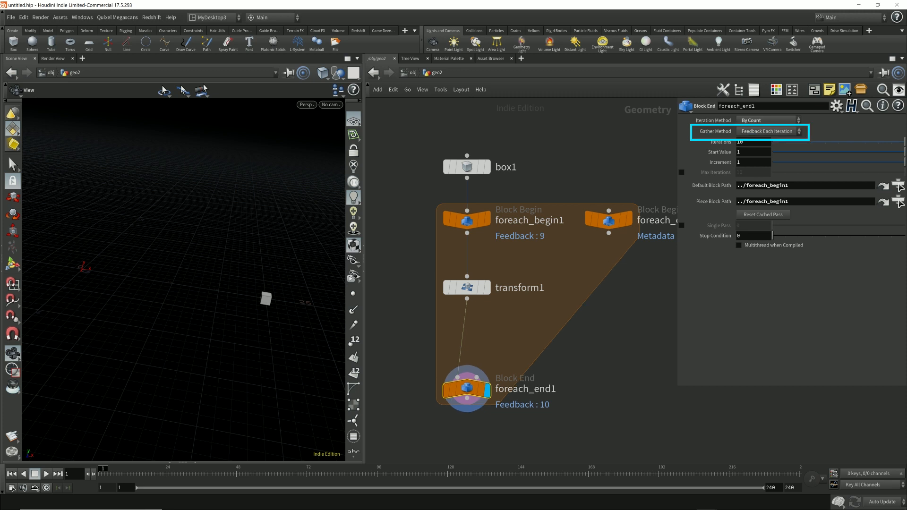
Switch foreach_end1's Gather Method to Merge Each Iteration and back to Feedback Each Iteration to compare the two outputs
{"action": "left_click", "coordinate": [768, 132]}
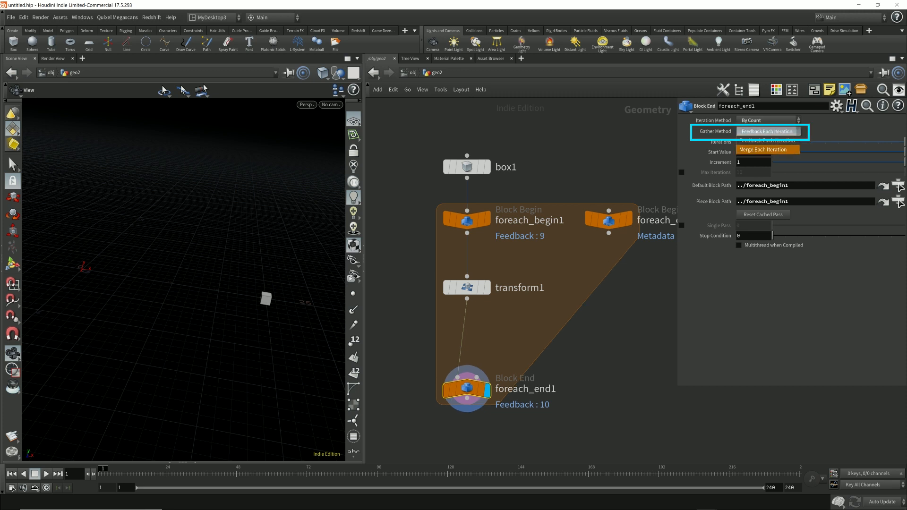
{"action": "left_click", "coordinate": [768, 149]}
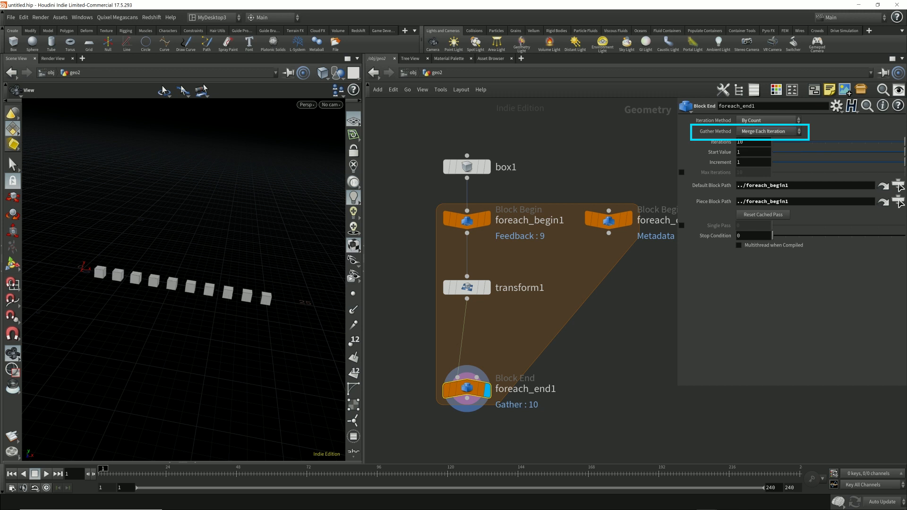
{"action": "left_click", "coordinate": [768, 132]}
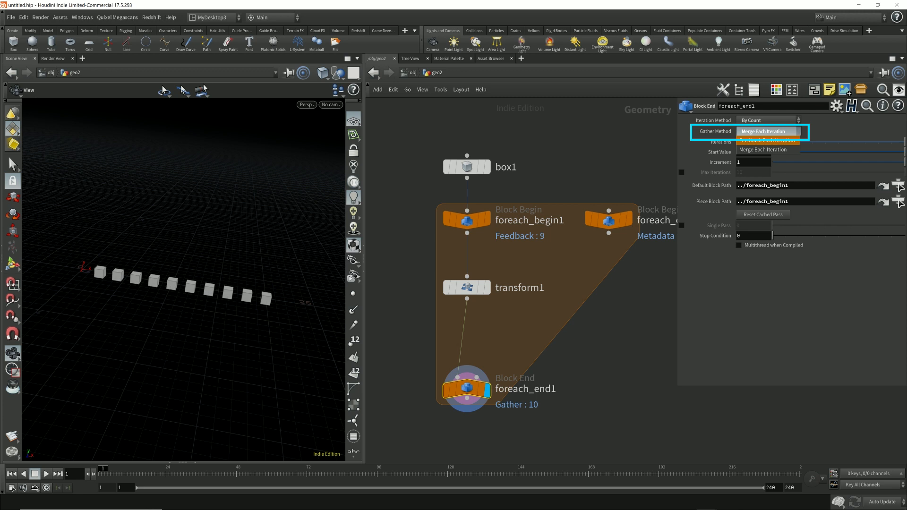
{"action": "left_click", "coordinate": [766, 140]}
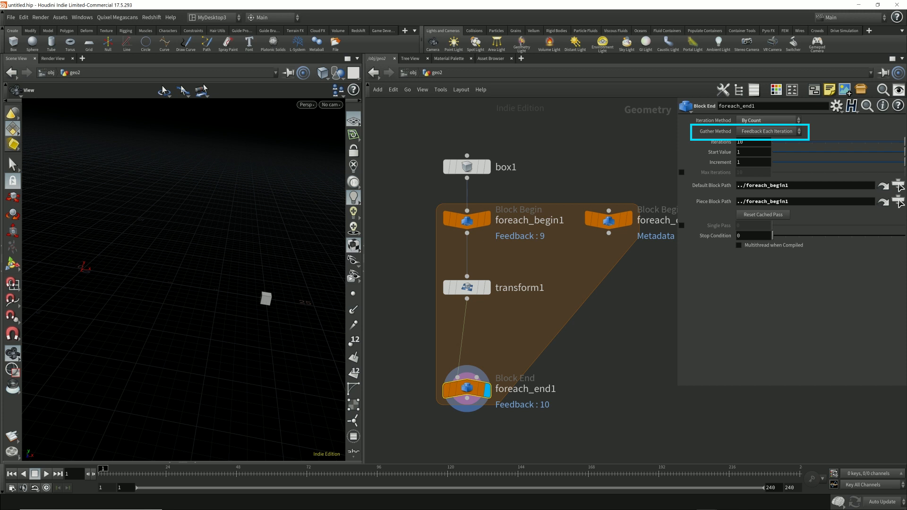
Add a Merge node on the wire between transform1 and foreach_end1
{"action": "key", "text": "Tab"}
{"action": "type", "text": "merge"}
{"action": "key", "text": "Return"}
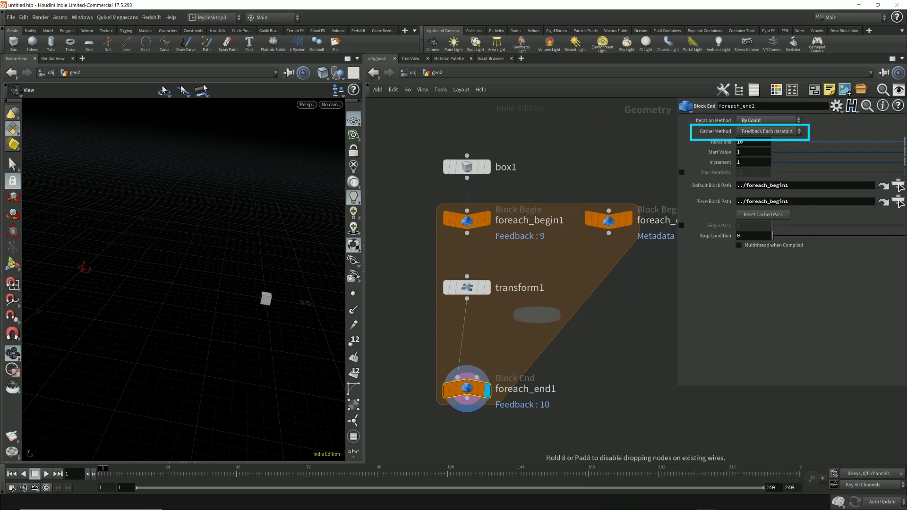
{"action": "left_click", "coordinate": [467, 336]}
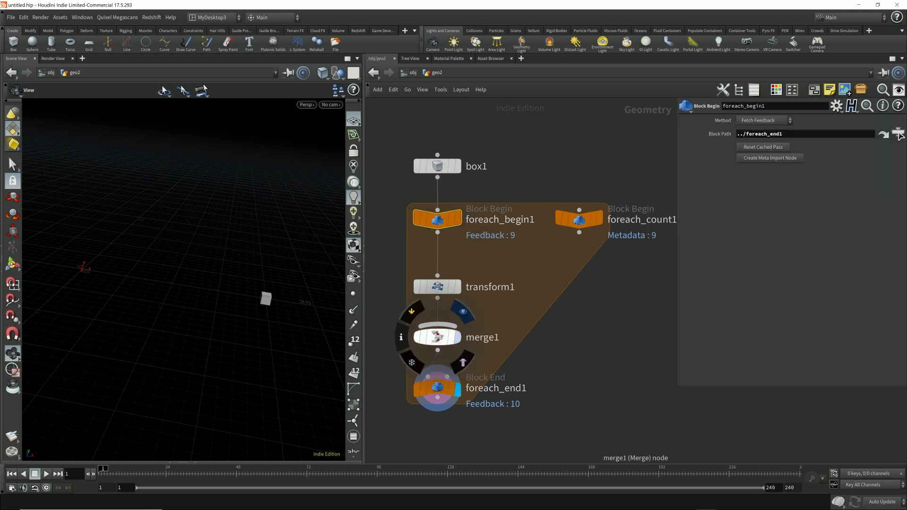
Connect foreach_begin1's output to merge1 as a second input, routing the wire around transform1 with two network dots
{"action": "left_click", "coordinate": [579, 220]}
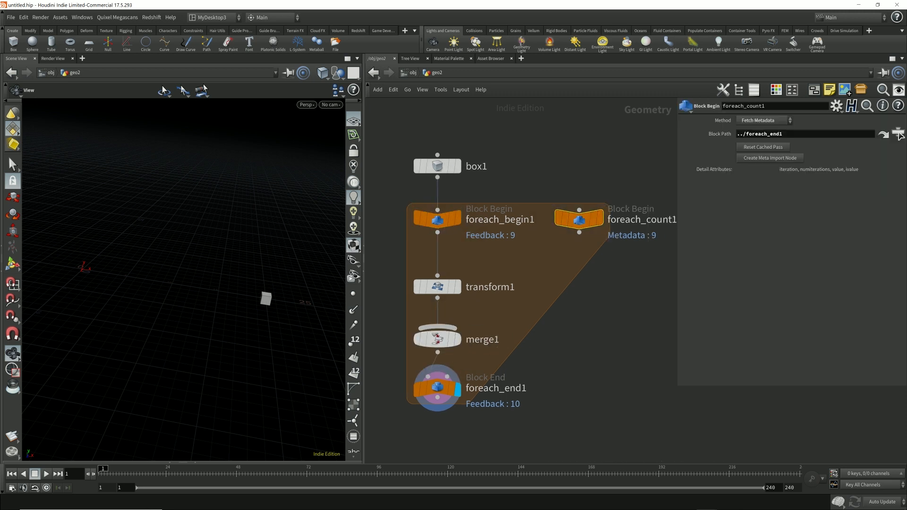
{"action": "left_click_drag", "start_coordinate": [437, 233], "coordinate": [519, 315]}
{"action": "left_click", "coordinate": [520, 262], "text": "alt"}
{"action": "left_click", "coordinate": [438, 328]}
{"action": "middle_click_drag", "start_coordinate": [520, 315], "coordinate": [541, 301]}
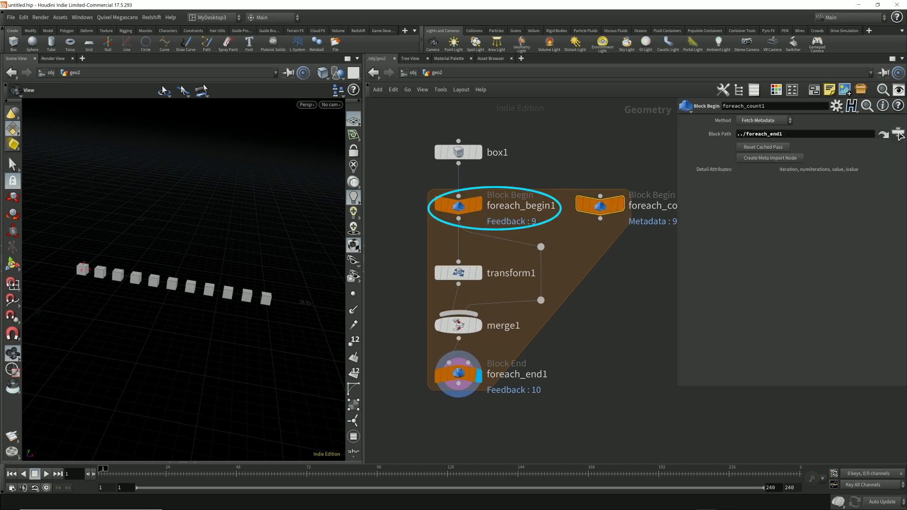
Examine merge1's inputs and the settings of foreach_begin1, transform1 and foreach_end1 to trace the feedback path
{"action": "left_click", "coordinate": [477, 324]}
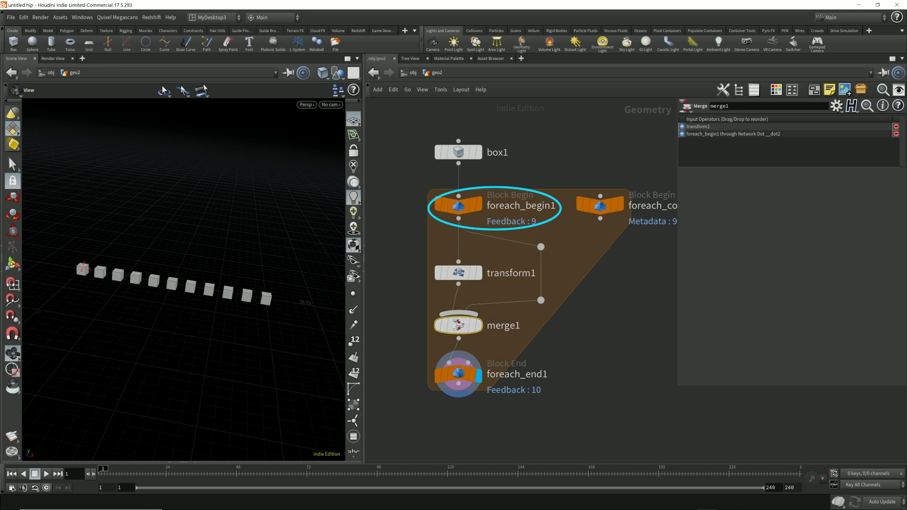
{"action": "left_click", "coordinate": [458, 206]}
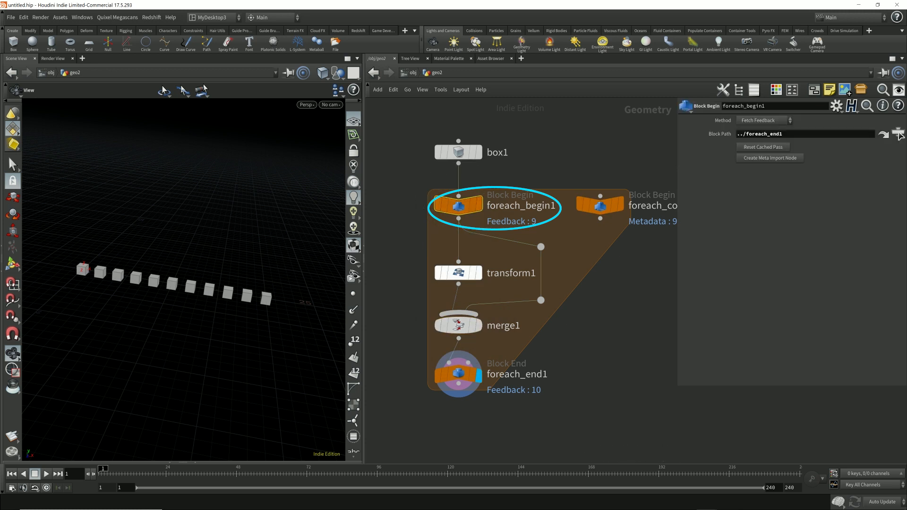
{"action": "left_click", "coordinate": [458, 272]}
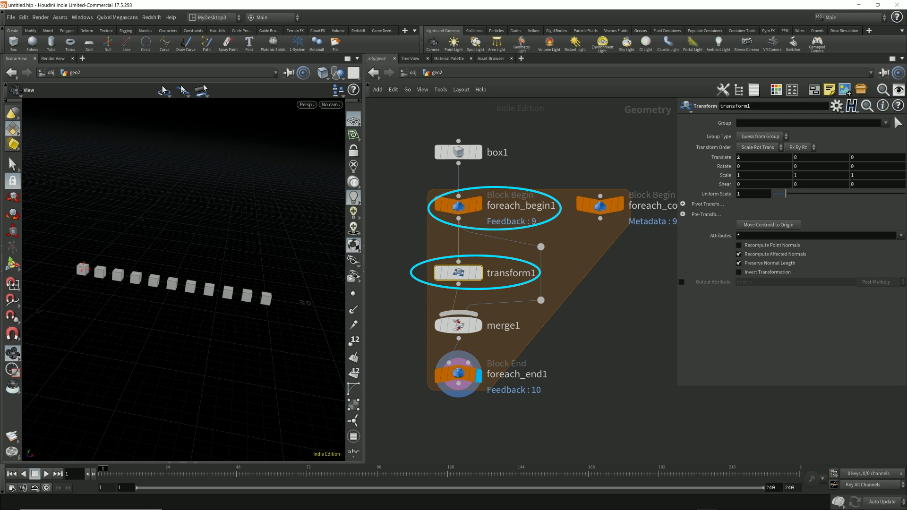
{"action": "left_click", "coordinate": [458, 206]}
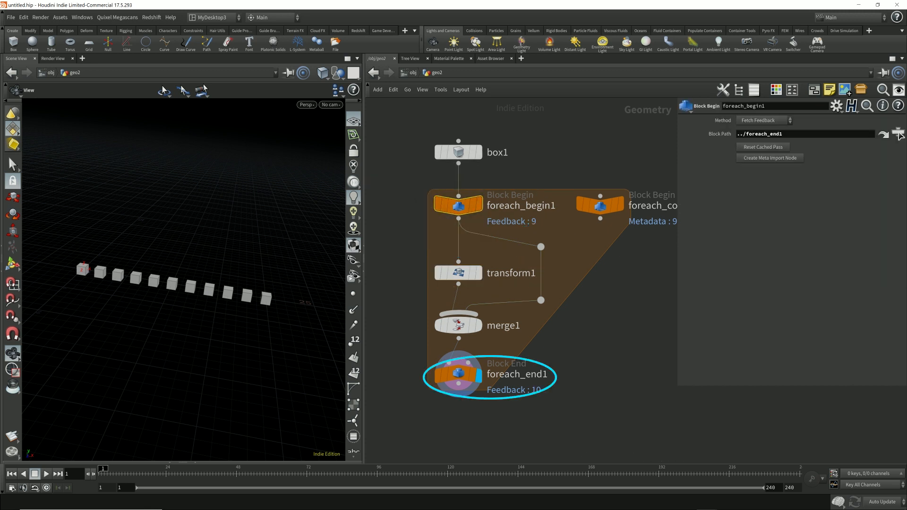
{"action": "left_click", "coordinate": [458, 374]}
{"action": "left_click", "coordinate": [458, 205]}
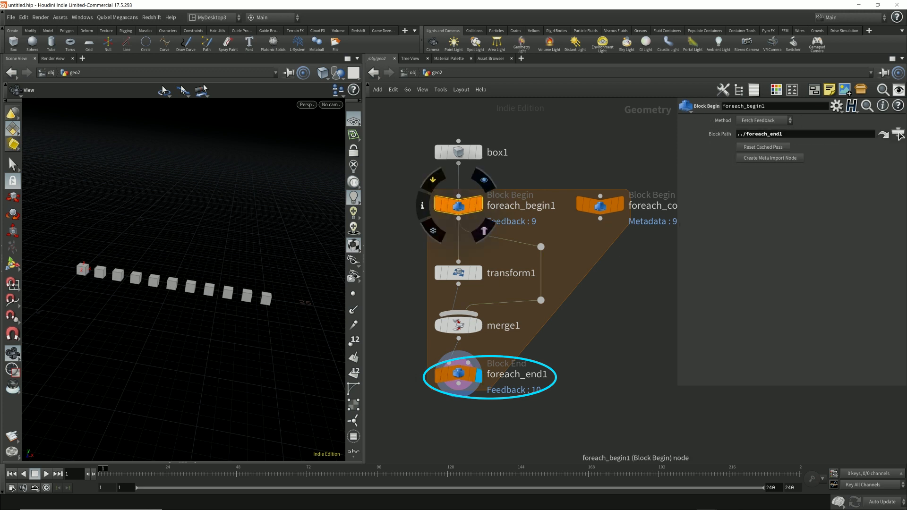
Set foreach_end1's Iterations to 1
{"action": "left_click", "coordinate": [458, 373]}
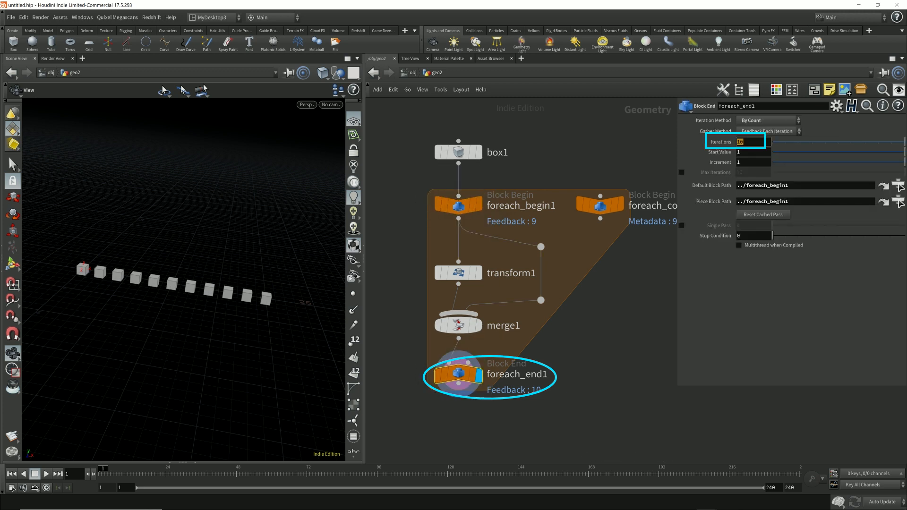
{"action": "type", "text": "1"}
{"action": "key", "text": "Return"}
Compare the first iteration's stages by displaying foreach_begin1, transform1 and merge1, with transform1 templated as a wireframe
{"action": "left_click", "coordinate": [458, 206]}
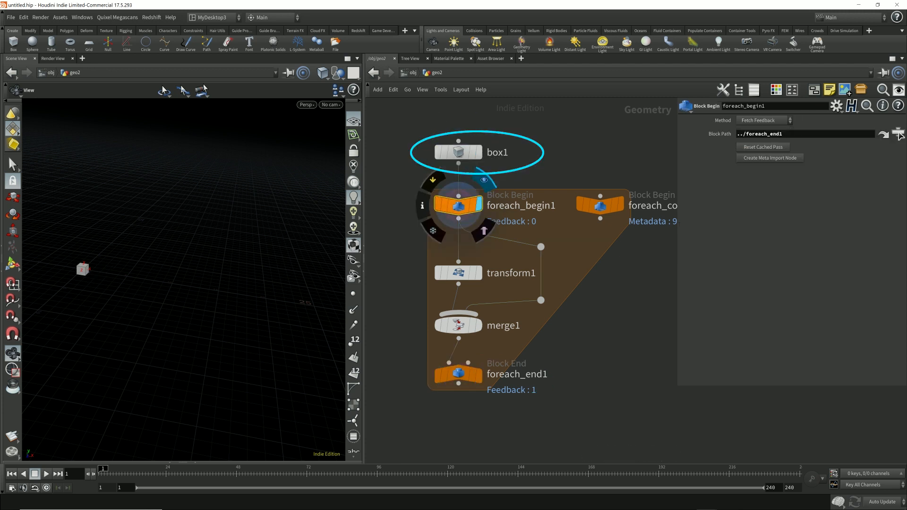
{"action": "left_click", "coordinate": [479, 205]}
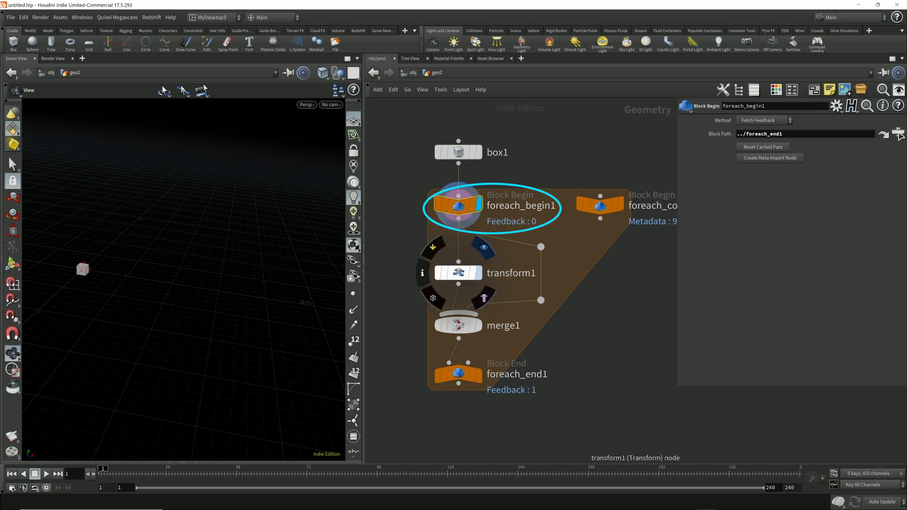
{"action": "left_click", "coordinate": [478, 273]}
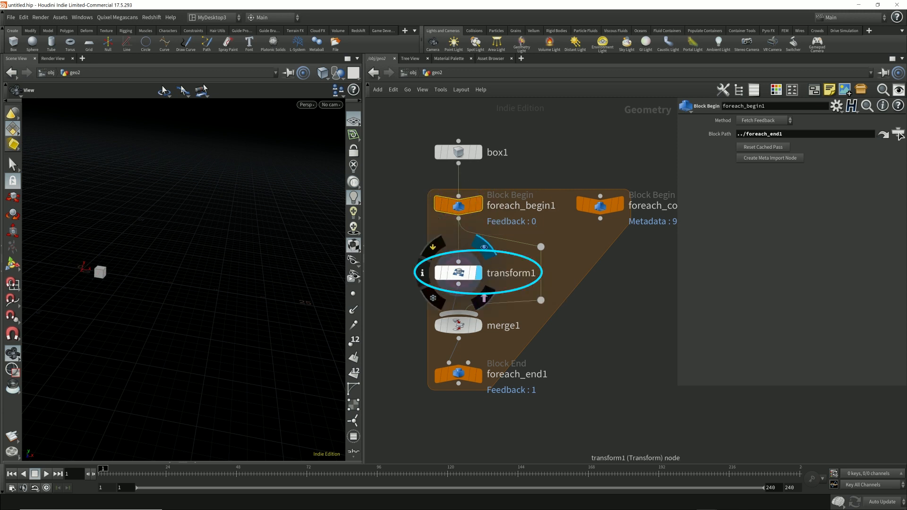
{"action": "left_click", "coordinate": [478, 205]}
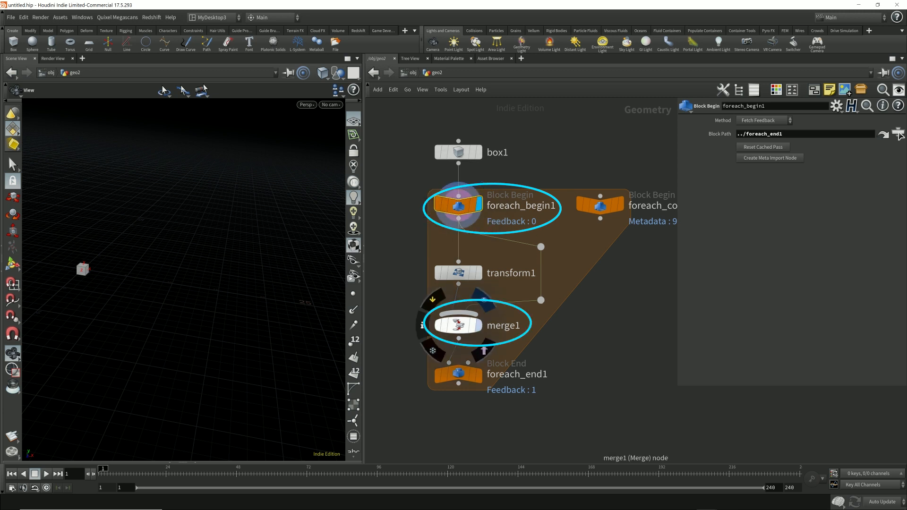
{"action": "left_click", "coordinate": [472, 273]}
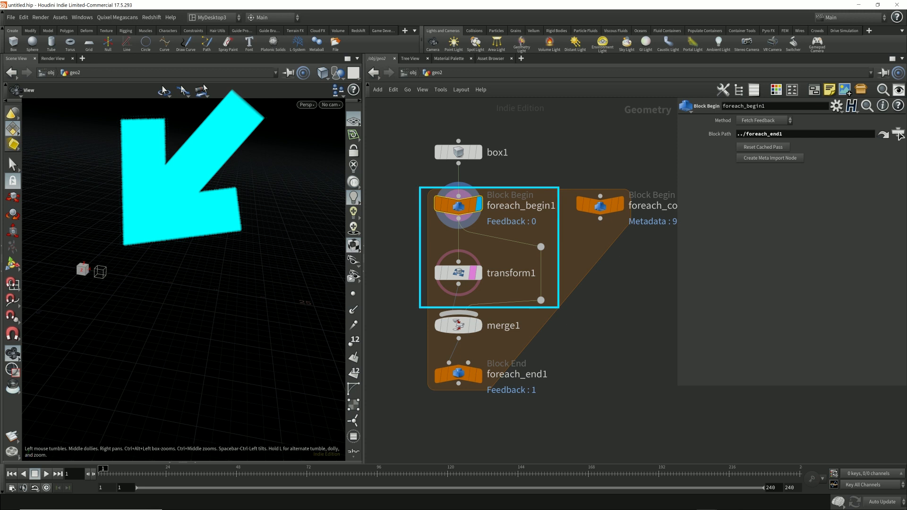
{"action": "left_click", "coordinate": [478, 325]}
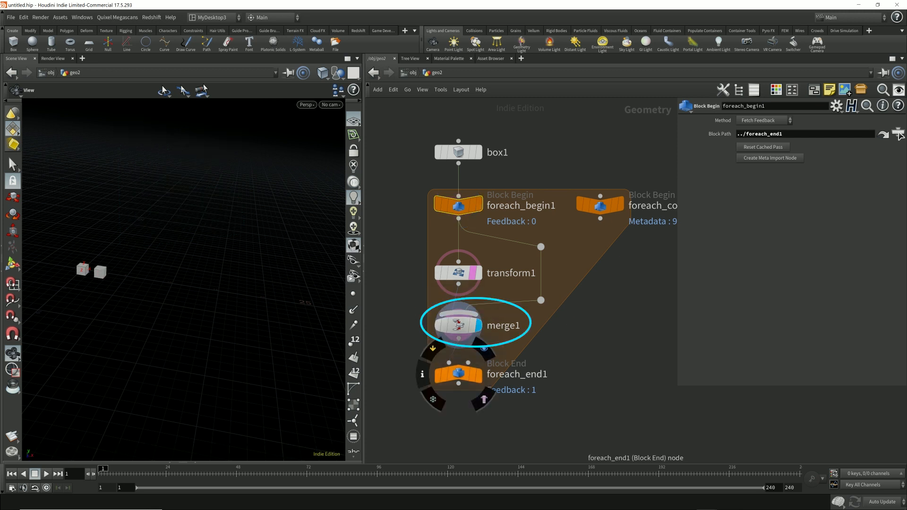
Set foreach_end1's Iterations to 2 and display its output
{"action": "left_click", "coordinate": [458, 374]}
{"action": "left_click", "coordinate": [753, 142]}
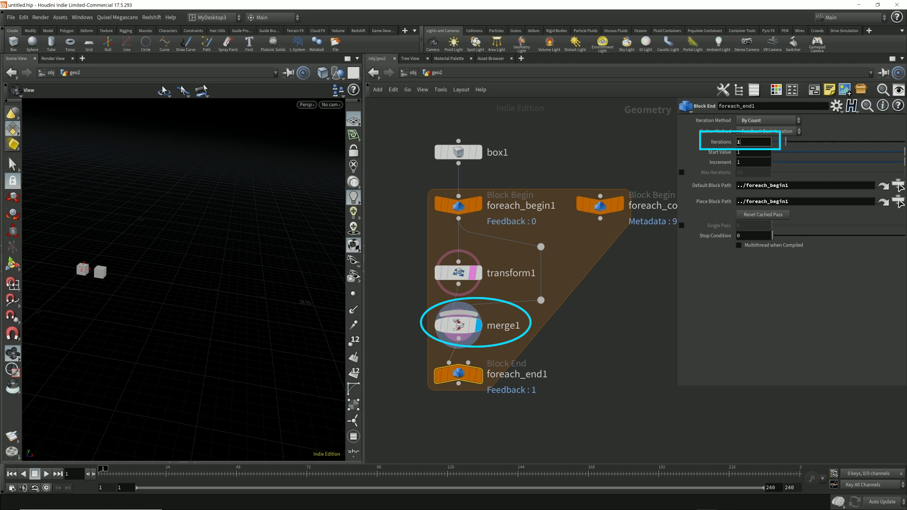
{"action": "type", "text": "2"}
{"action": "key", "text": "Return"}
{"action": "mouse_move", "coordinate": [458, 373]}
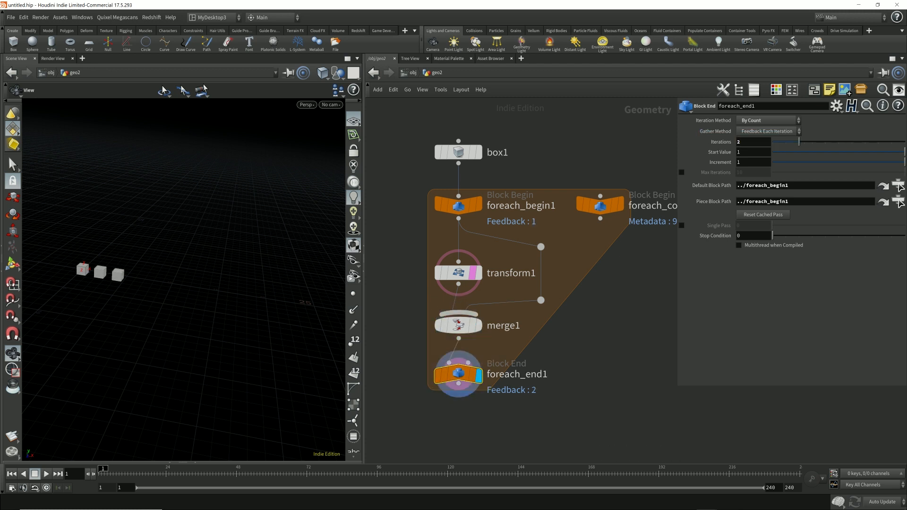
Compare the second iteration's input and shifted copies by displaying foreach_begin1 and transform1 in turn and toggling transform1's template
{"action": "mouse_move", "coordinate": [459, 206]}
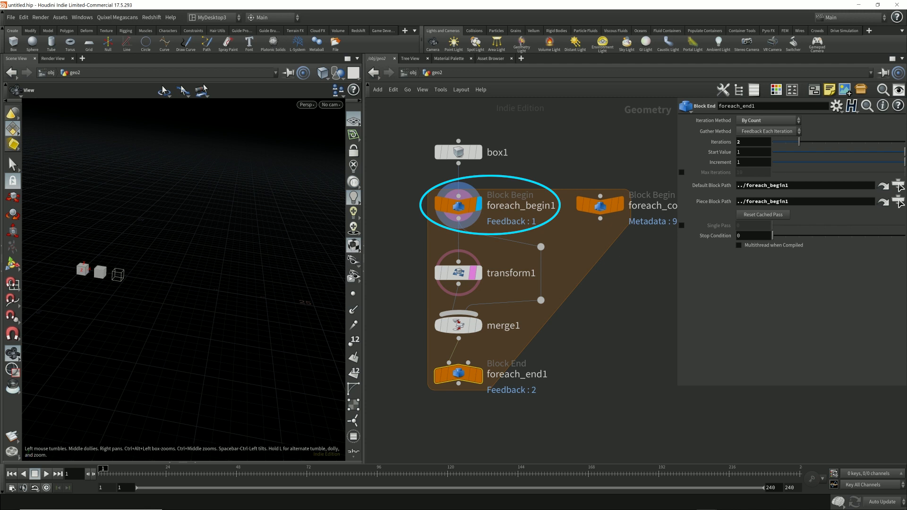
{"action": "left_click", "coordinate": [472, 273]}
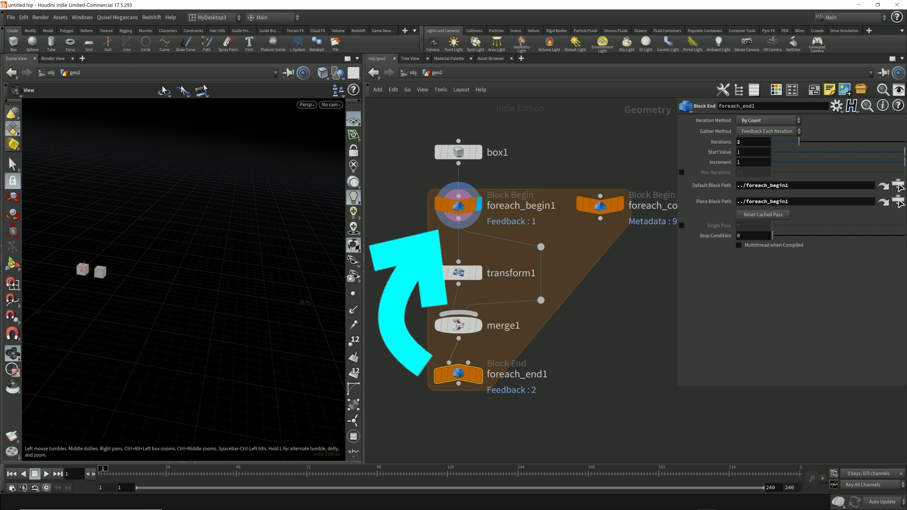
{"action": "left_click", "coordinate": [458, 206]}
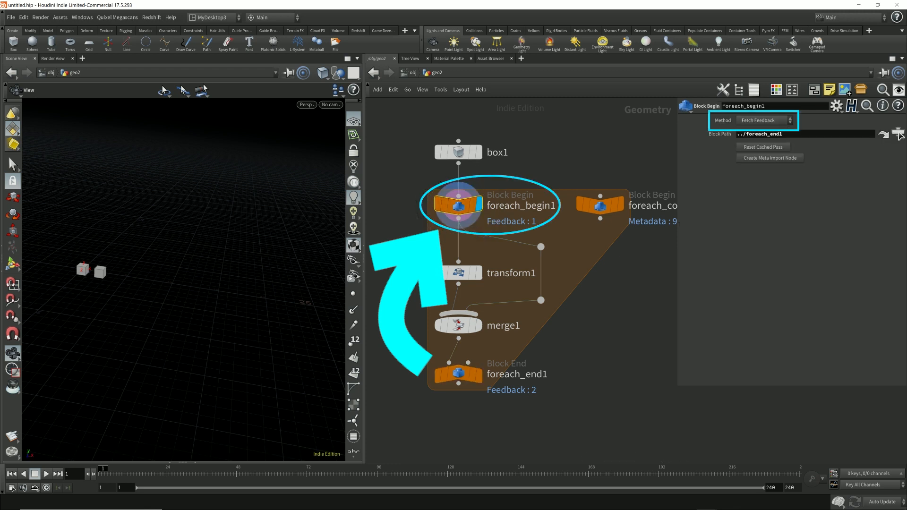
{"action": "left_click", "coordinate": [458, 272]}
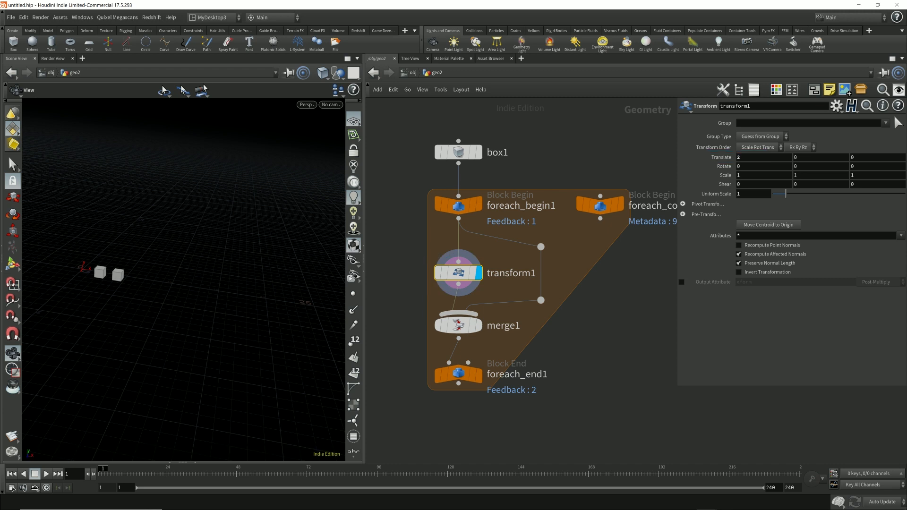
{"action": "left_click", "coordinate": [478, 205]}
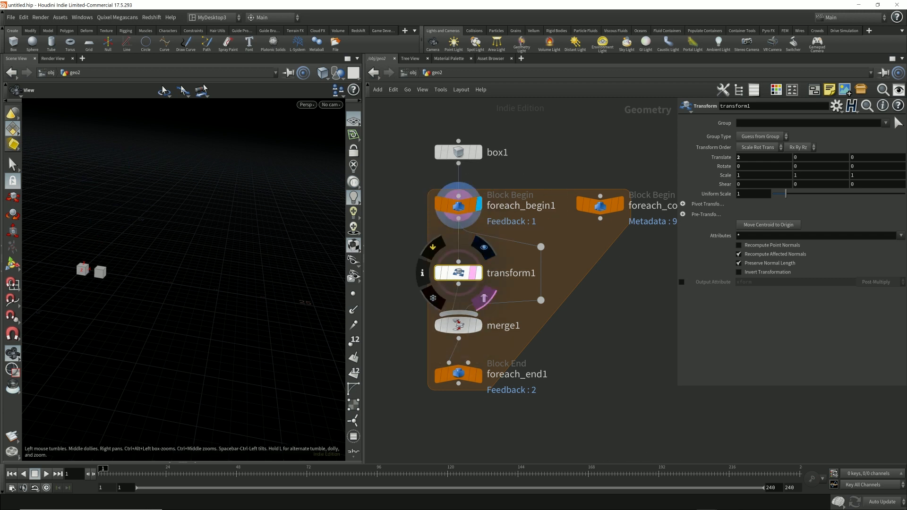
Template transform1 over foreach_begin1's geometry, and display merge1 to inspect the second iteration's combined result
{"action": "left_click", "coordinate": [484, 297]}
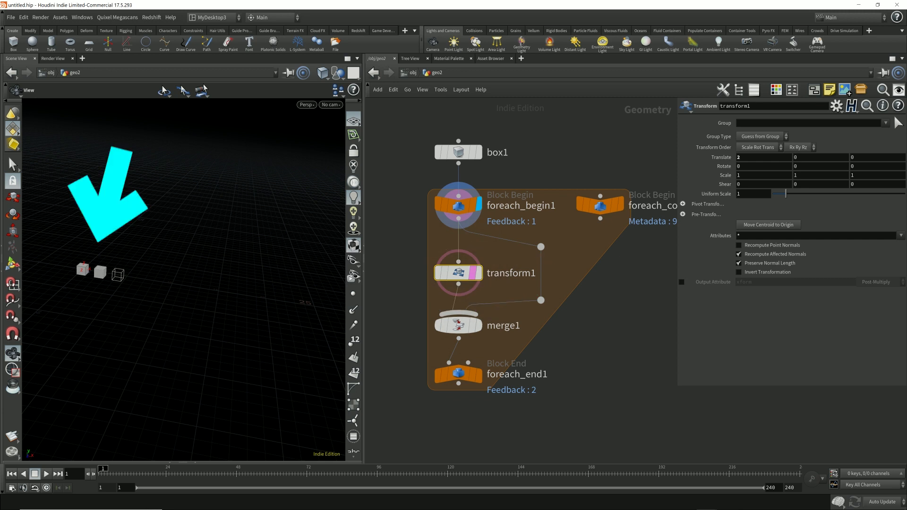
{"action": "left_click", "coordinate": [479, 325]}
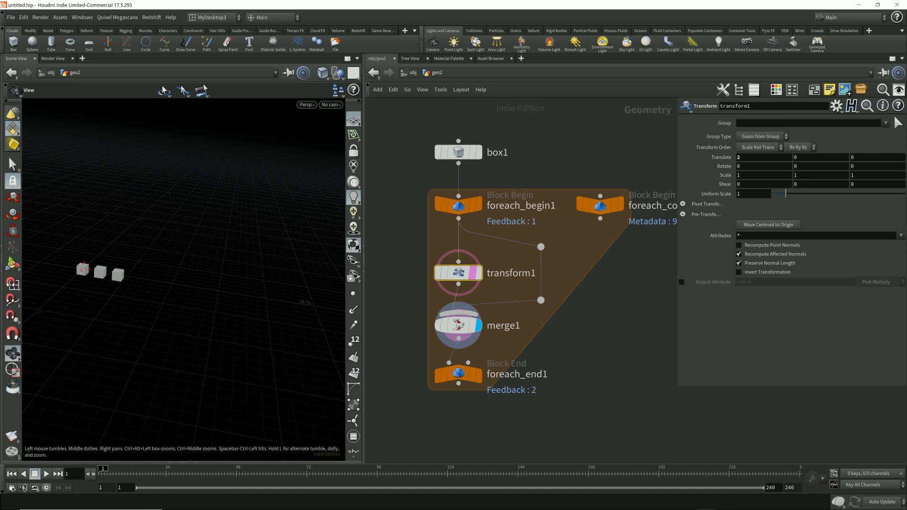
Lift the middle box of transform1's output about 3.13 units with an Edit node to expose its overlapping duplicate, and bypass that edit
{"action": "middle_click_drag", "start_coordinate": [481, 385], "coordinate": [508, 345]}
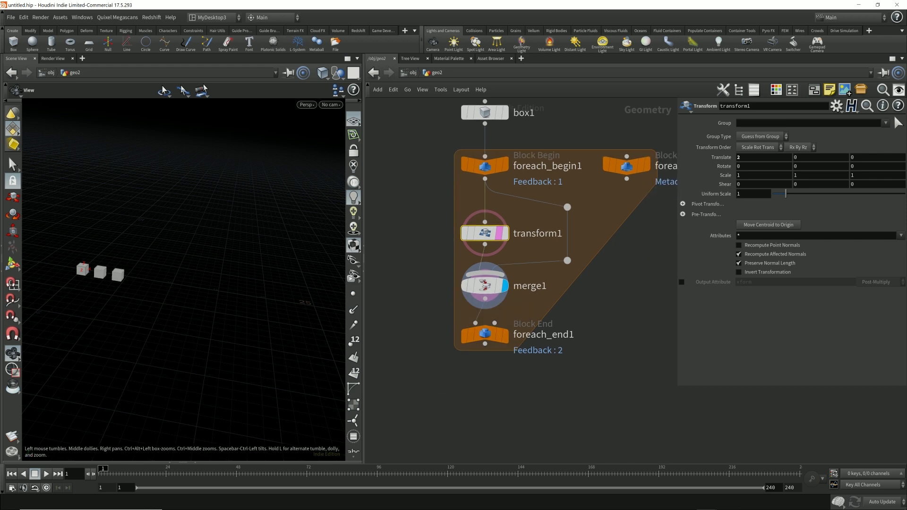
{"action": "key", "text": "s"}
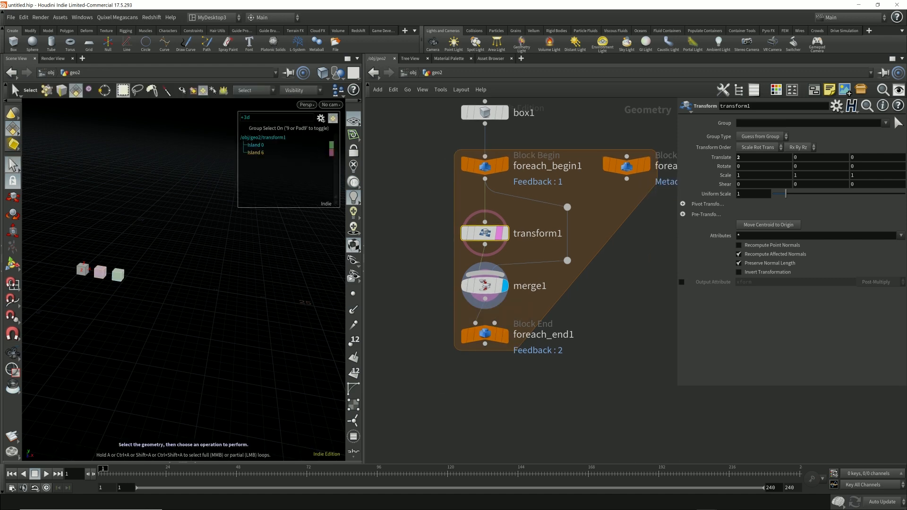
{"action": "left_click", "coordinate": [100, 273]}
{"action": "key", "text": "t"}
{"action": "left_click_drag", "start_coordinate": [101, 226], "coordinate": [102, 196]}
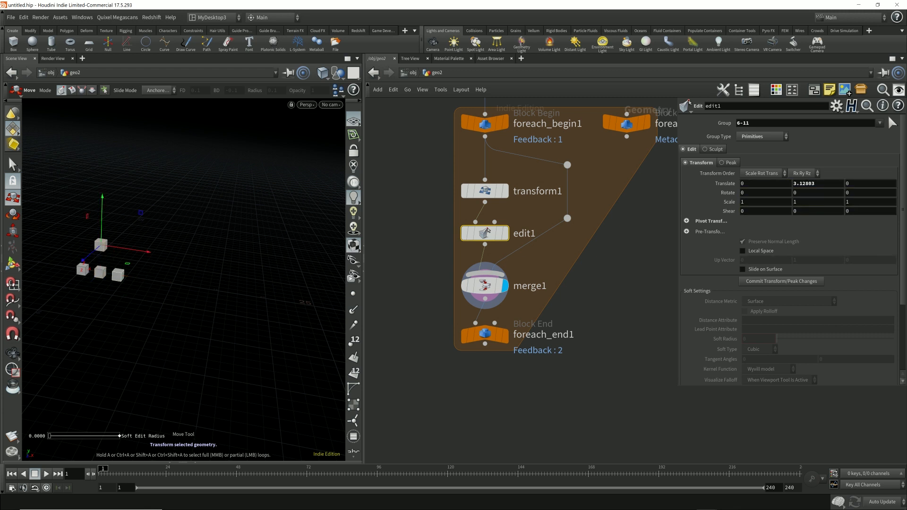
{"action": "key", "text": "Escape"}
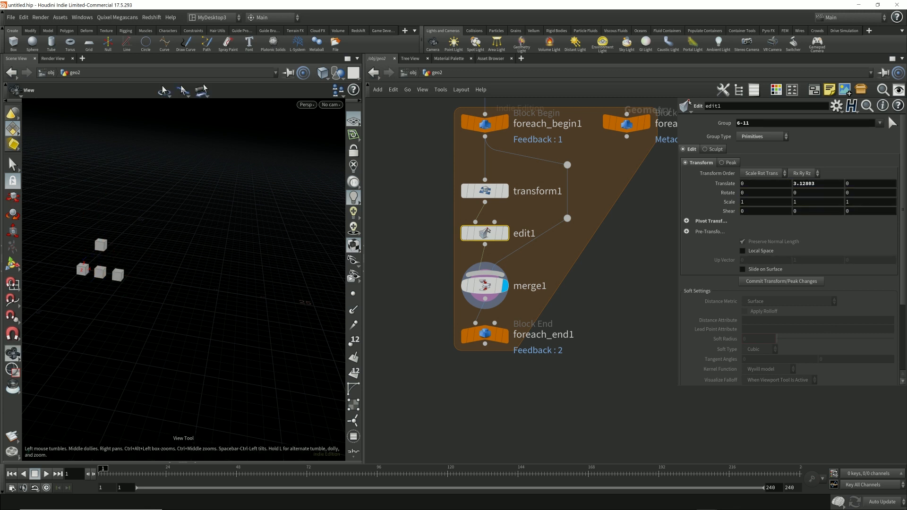
{"action": "mouse_move", "coordinate": [484, 233]}
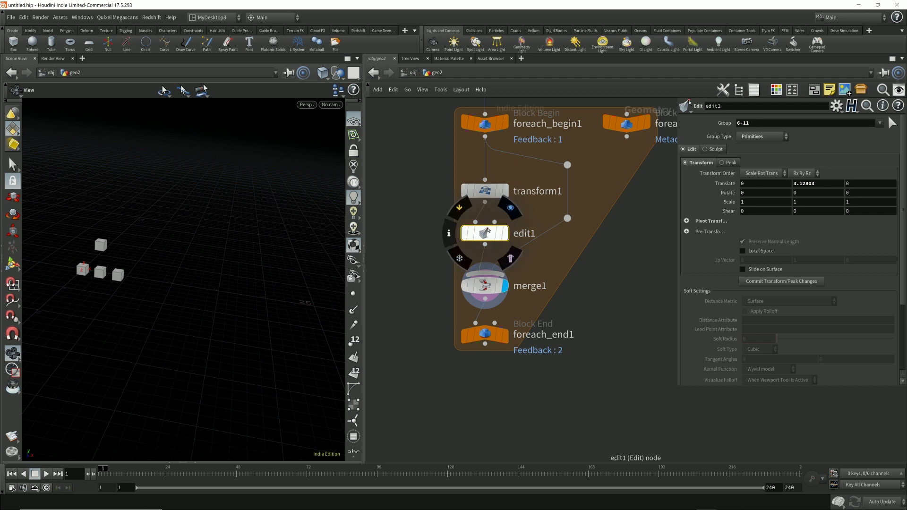
{"action": "left_click", "coordinate": [459, 208]}
Compare the second iteration's input and shifted copies by displaying foreach_begin1 and transform1 in turn, with foreach_begin1 templated
{"action": "middle_click_drag", "start_coordinate": [529, 161], "coordinate": [507, 207]}
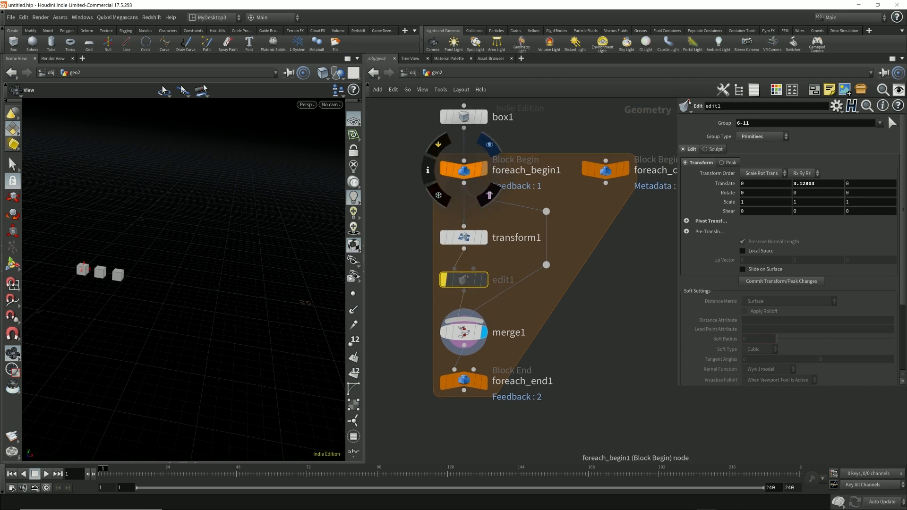
{"action": "left_click", "coordinate": [484, 169]}
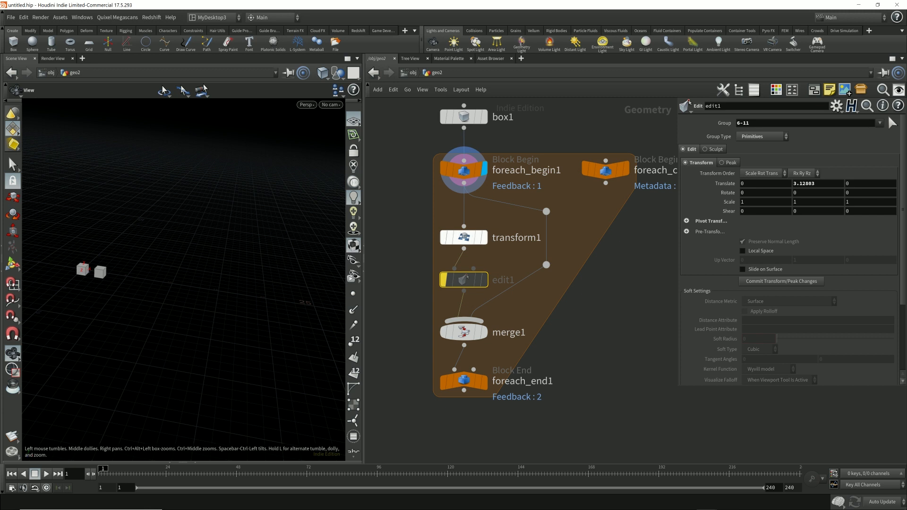
{"action": "left_click", "coordinate": [484, 237]}
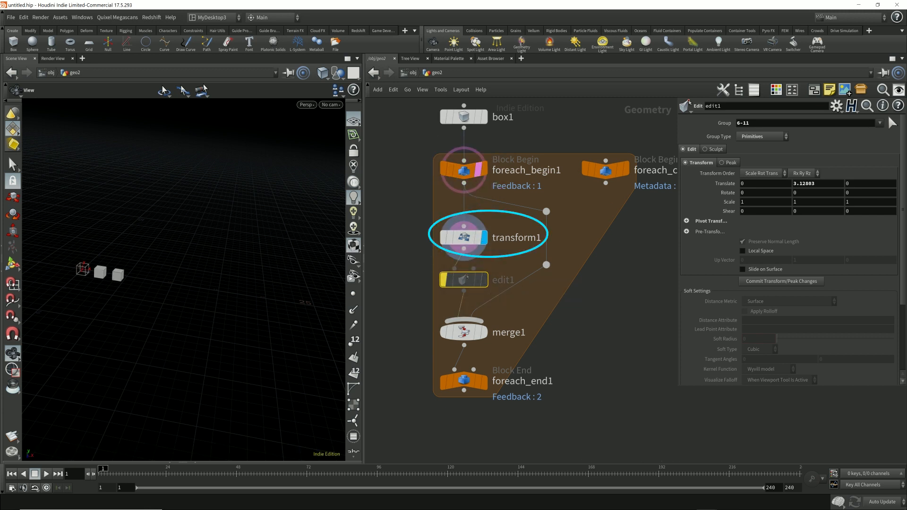
{"action": "left_click", "coordinate": [488, 195]}
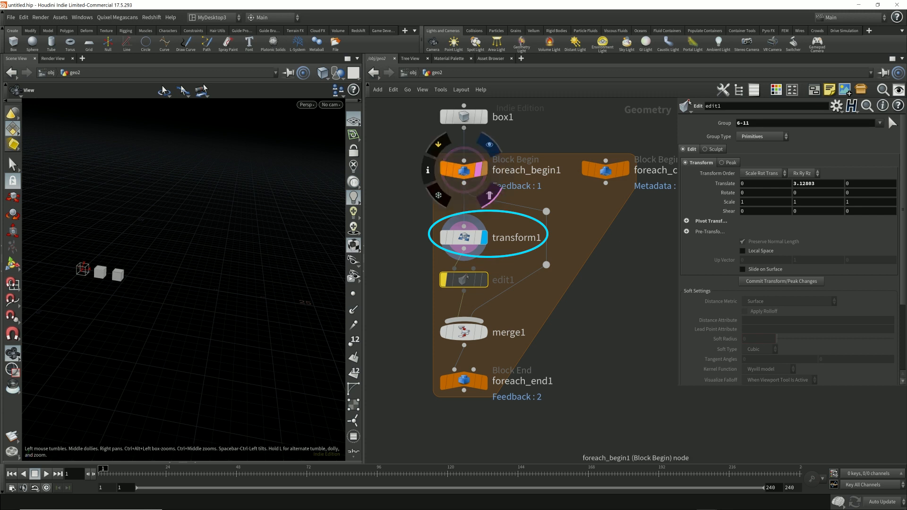
{"action": "left_click", "coordinate": [484, 170]}
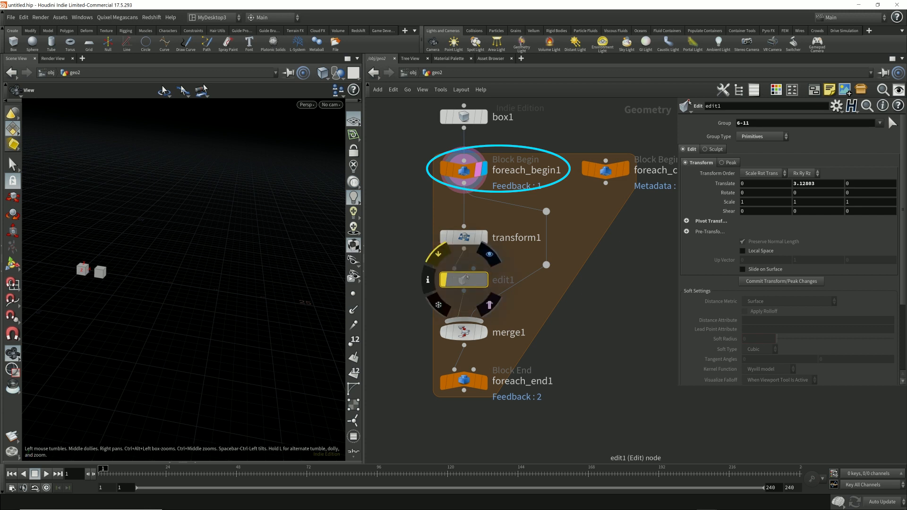
Delete the bypassed edit1 node and move merge1 closer beneath transform1
{"action": "key", "text": "Delete"}
{"action": "left_click_drag", "start_coordinate": [463, 332], "coordinate": [463, 307]}
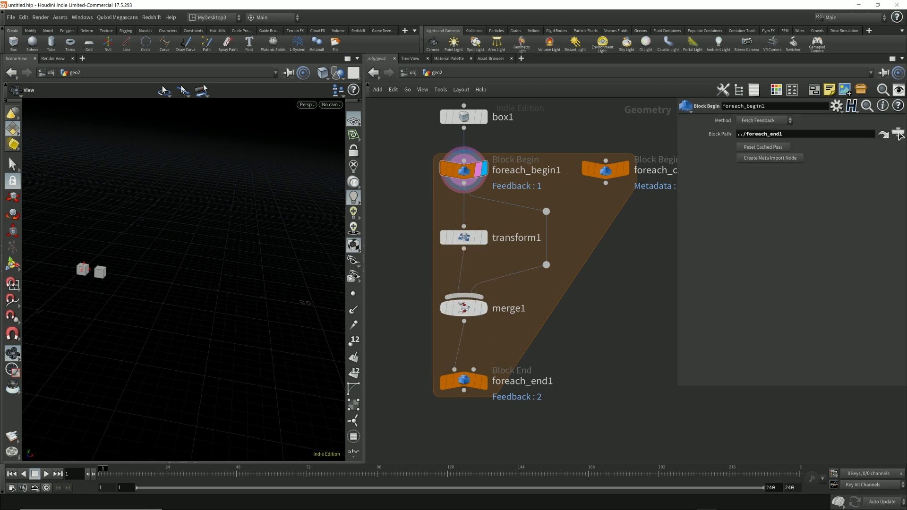
Display foreach_end1's output and move its node closer beneath merge1
{"action": "left_click", "coordinate": [484, 382]}
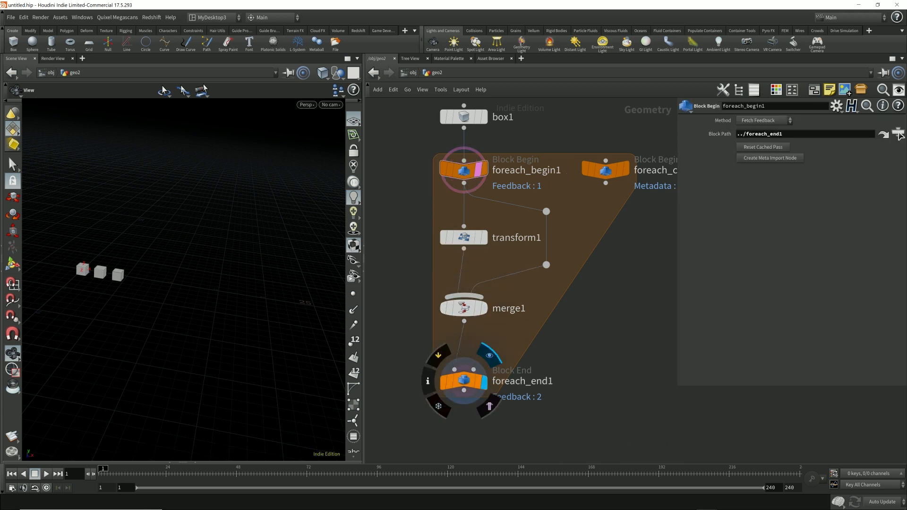
{"action": "left_click", "coordinate": [899, 135]}
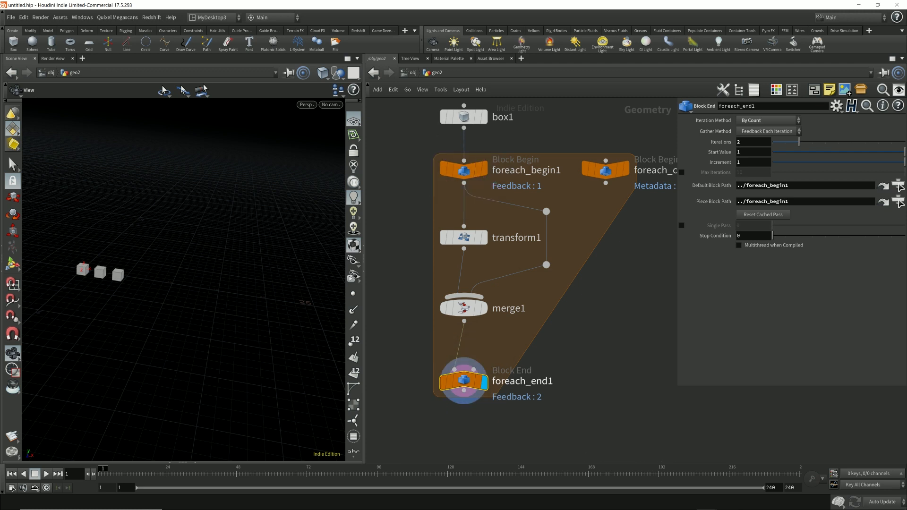
{"action": "left_click_drag", "start_coordinate": [464, 380], "coordinate": [464, 368]}
{"action": "middle_click_drag", "start_coordinate": [519, 340], "coordinate": [511, 364]}
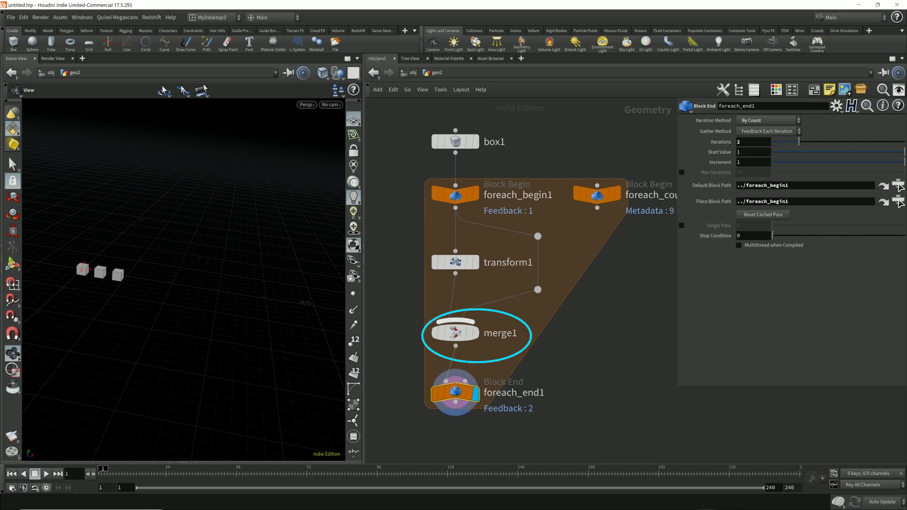
Review merge1's inputs, foreach_begin1's settings and foreach_end1's Gather Method options, keeping Feedback Each Iteration
{"action": "left_click", "coordinate": [455, 333]}
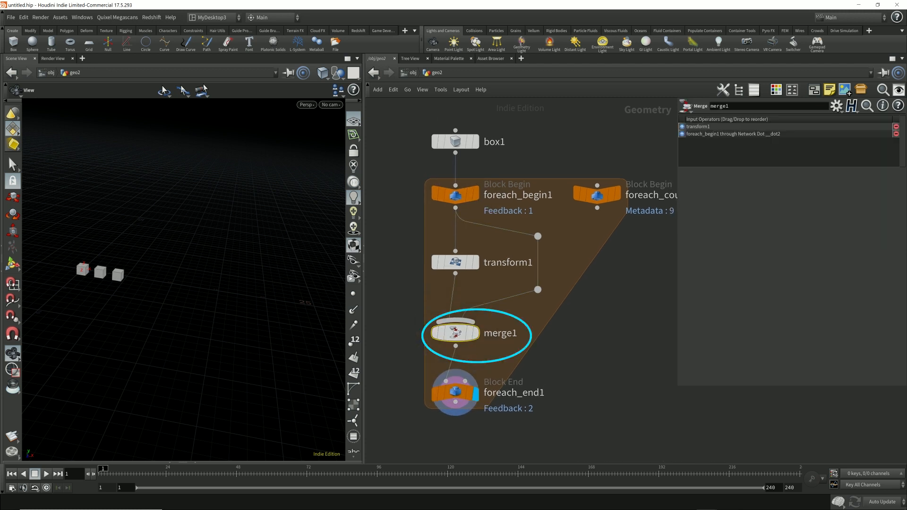
{"action": "mouse_move", "coordinate": [455, 195]}
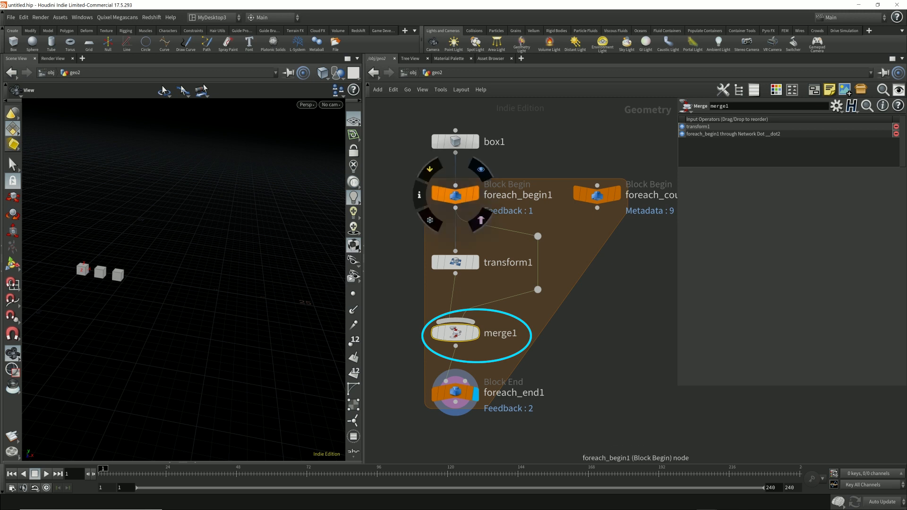
{"action": "left_click", "coordinate": [455, 195]}
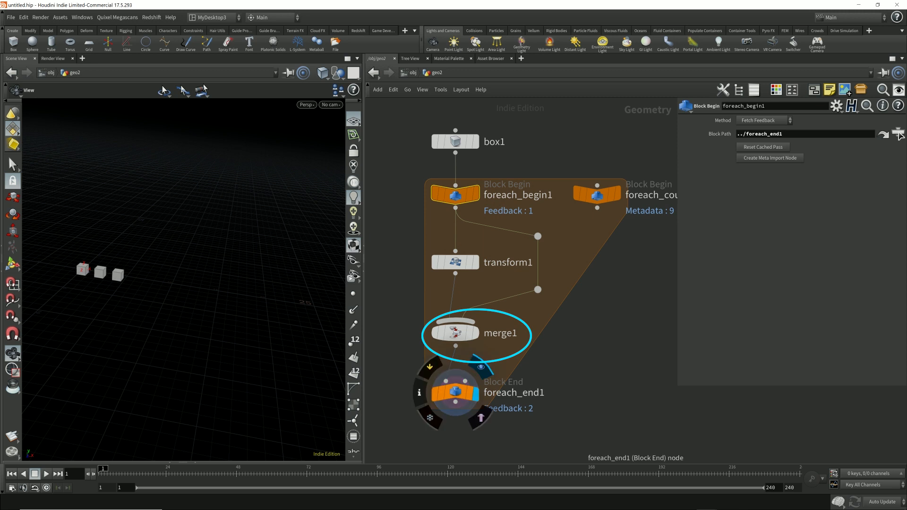
{"action": "left_click", "coordinate": [454, 392]}
{"action": "left_click", "coordinate": [767, 131]}
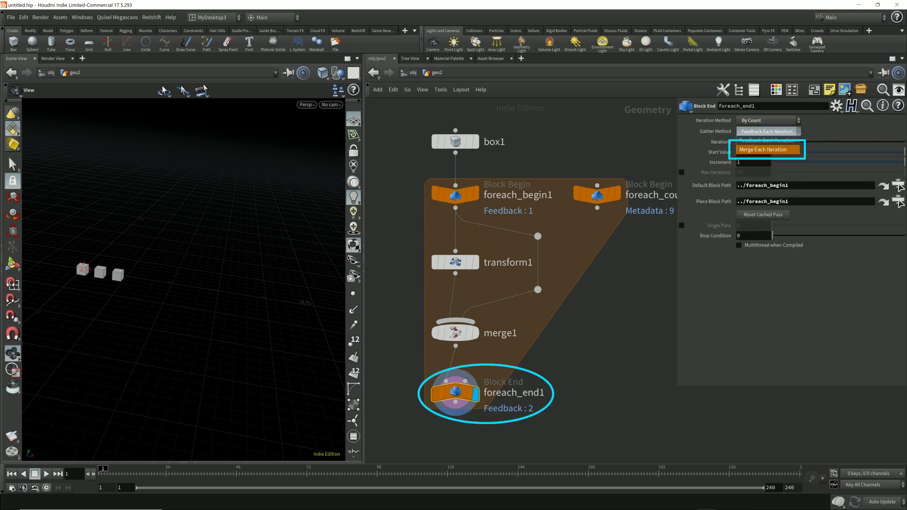
{"action": "left_click", "coordinate": [768, 140]}
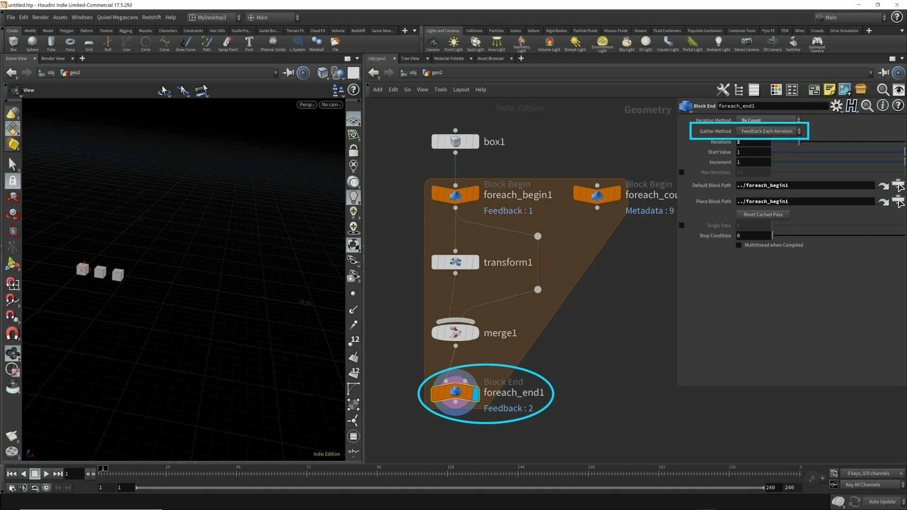
{"action": "left_click", "coordinate": [767, 131]}
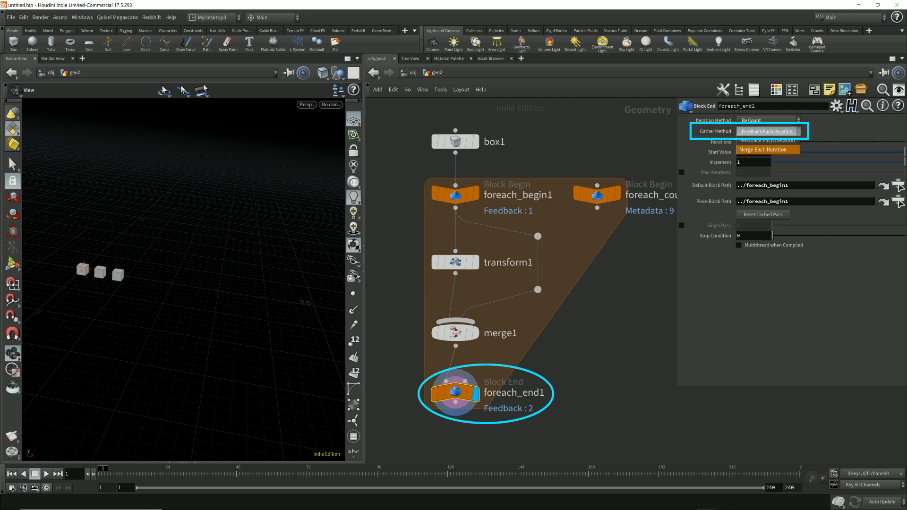
{"action": "left_click", "coordinate": [768, 141]}
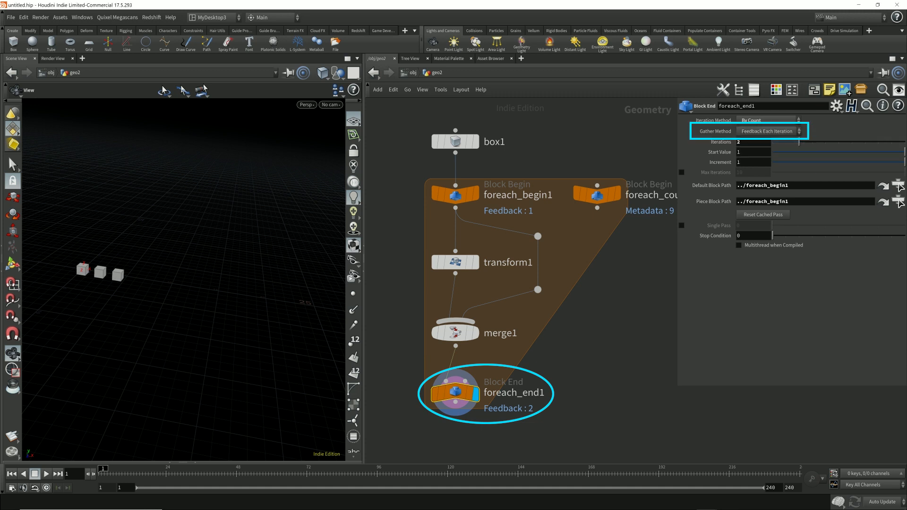
Delete merge1 from the loop and move foreach_end1 up beneath transform1
{"action": "left_click", "coordinate": [456, 333]}
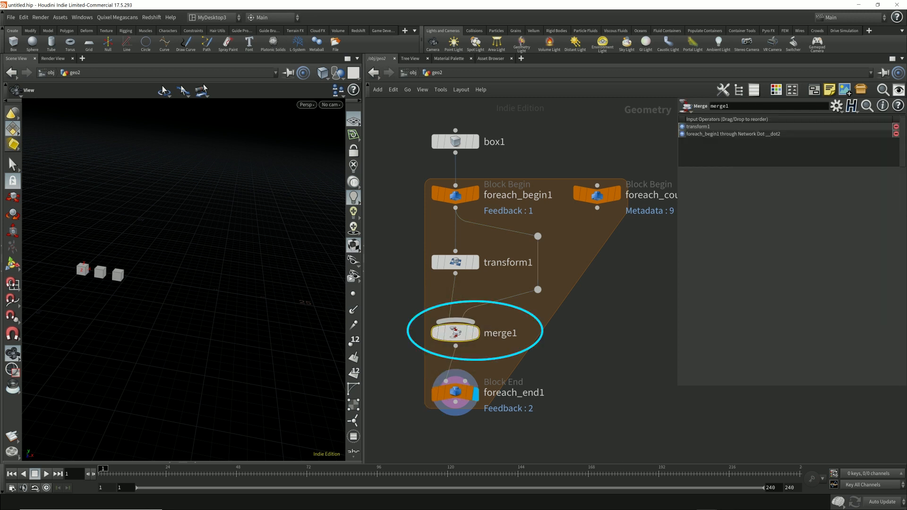
{"action": "key", "text": "Delete"}
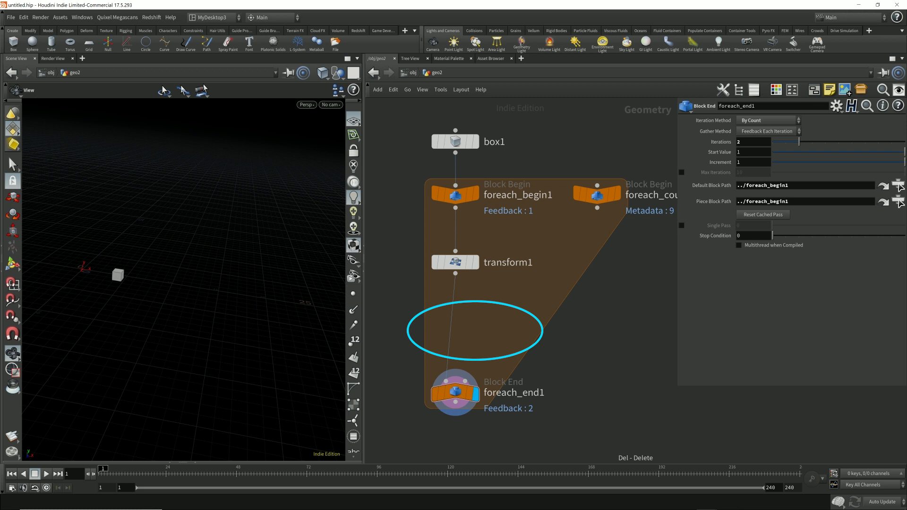
{"action": "left_click_drag", "start_coordinate": [455, 392], "coordinate": [455, 326]}
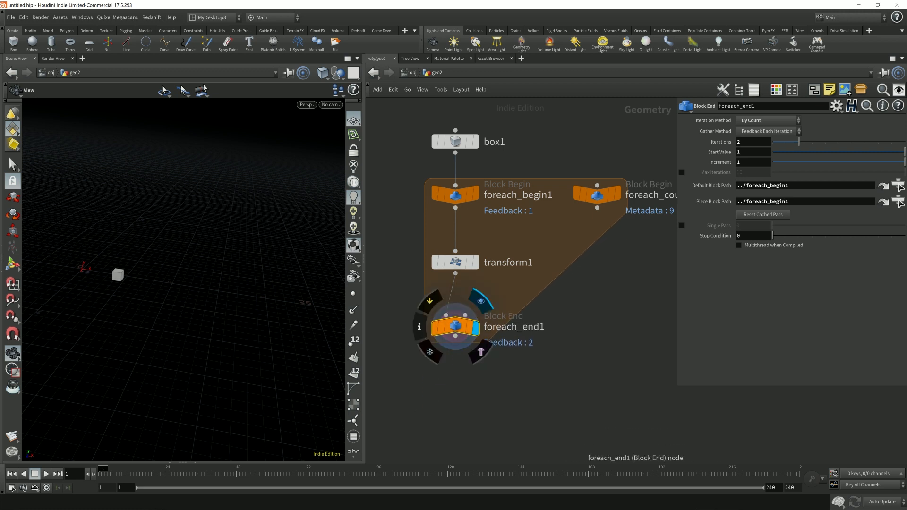
Set foreach_end1's Gather Method to Merge Each Iteration and inspect the resulting boxes in the viewport
{"action": "left_click", "coordinate": [768, 132]}
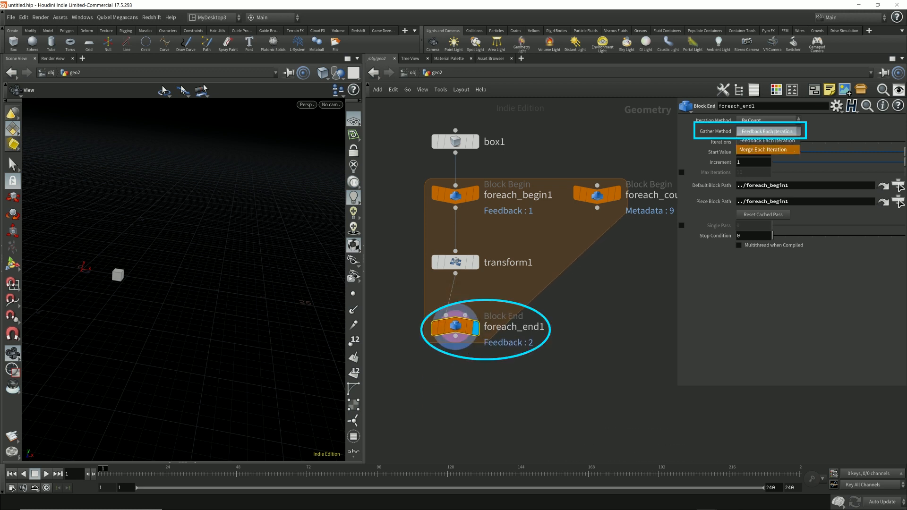
{"action": "left_click", "coordinate": [767, 142]}
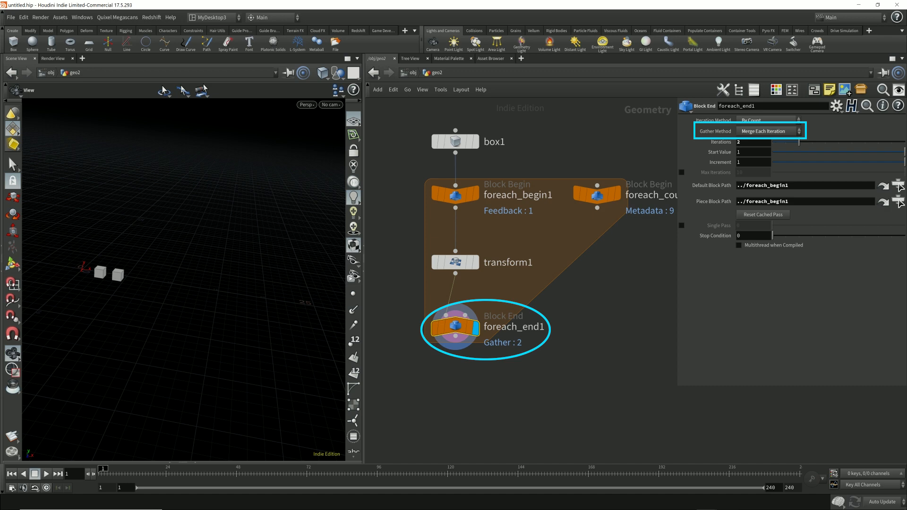
{"action": "mouse_move", "coordinate": [184, 283]}
{"action": "left_mouse_down"}
{"action": "mouse_move", "coordinate": [163, 305]}
{"action": "mouse_move", "coordinate": [170, 271]}
{"action": "mouse_move", "coordinate": [184, 277]}
{"action": "left_mouse_up"}
{"action": "scroll", "coordinate": [117, 268], "scroll_direction": "up", "scroll_amount": 6}
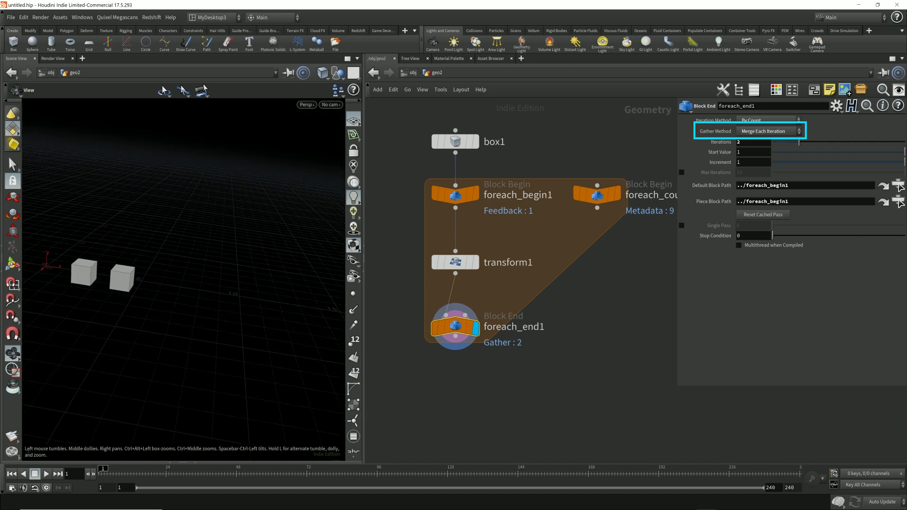
{"action": "scroll", "coordinate": [184, 280], "scroll_direction": "down", "scroll_amount": 3}
{"action": "left_click_drag", "start_coordinate": [183, 280], "coordinate": [180, 307]}
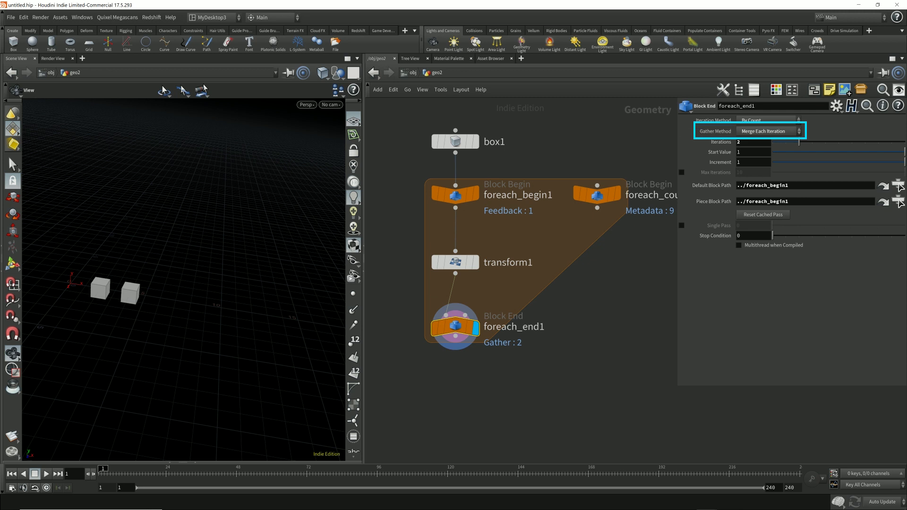
Move foreach_end1 further below transform1 and set its Gather Method back to Feedback Each Iteration
{"action": "mouse_move", "coordinate": [455, 195]}
{"action": "left_click_drag", "start_coordinate": [455, 327], "coordinate": [455, 365]}
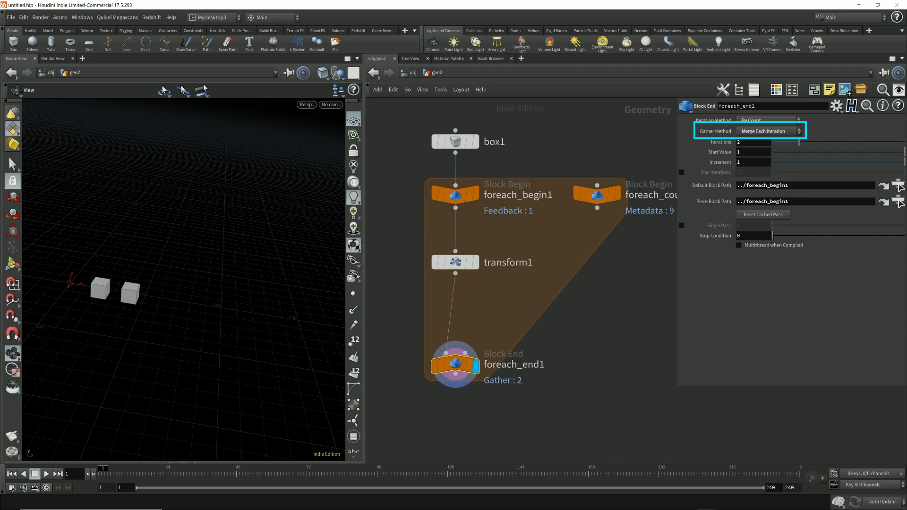
{"action": "left_click", "coordinate": [768, 131]}
{"action": "left_click", "coordinate": [767, 140]}
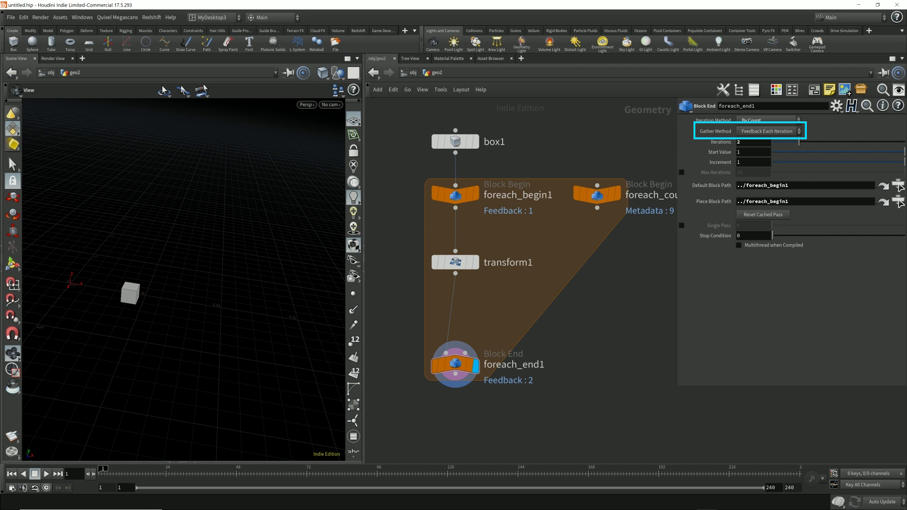
Undo the recent changes back through merge1's deletion to restore the node and its connections, and display merge1
{"action": "key", "text": "ctrl+z"}
{"action": "key", "text": "ctrl+z"}
{"action": "key", "text": "ctrl+z"}
{"action": "key", "text": "ctrl+z"}
{"action": "key", "text": "ctrl+z"}
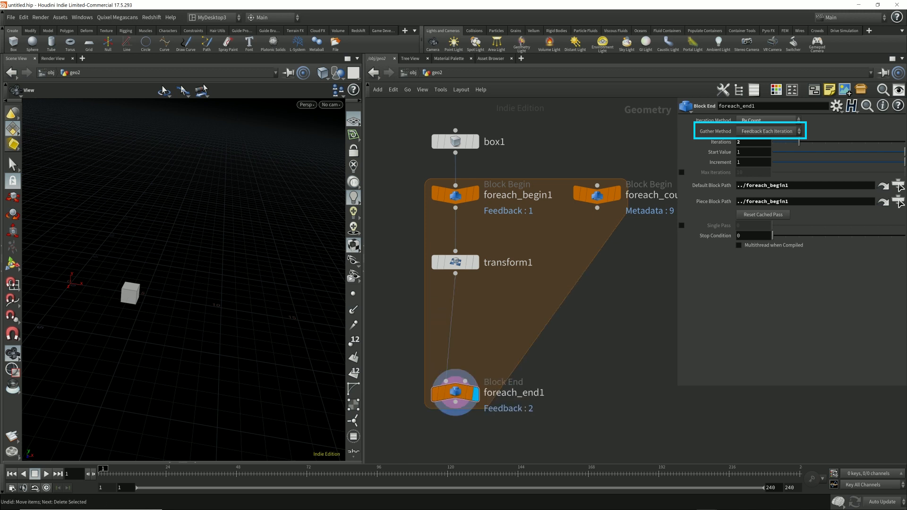
{"action": "key", "text": "ctrl+z"}
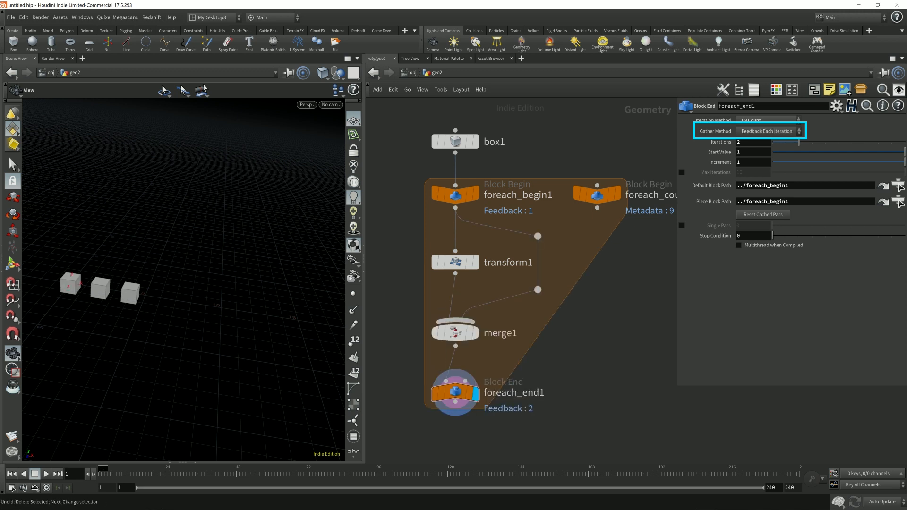
{"action": "left_click", "coordinate": [476, 333]}
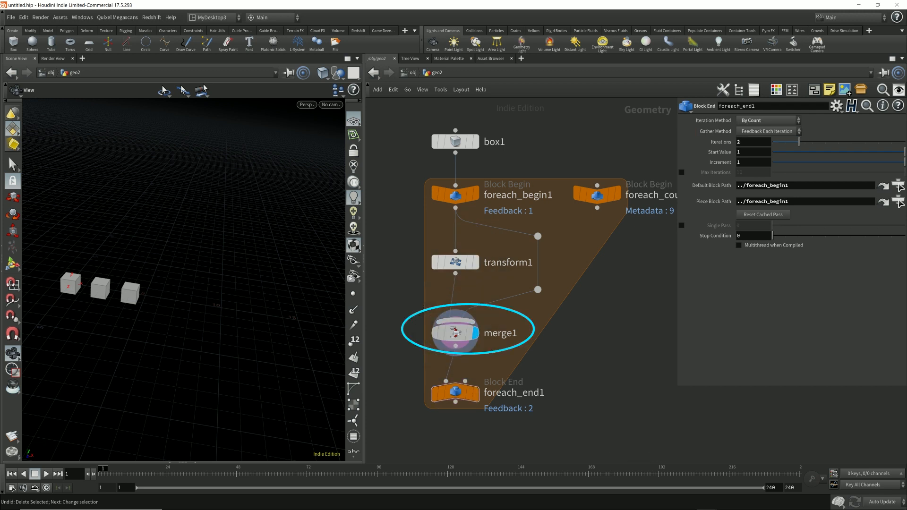
Set foreach_end1's Iterations to 1 and display foreach_end1
{"action": "left_click", "coordinate": [457, 332]}
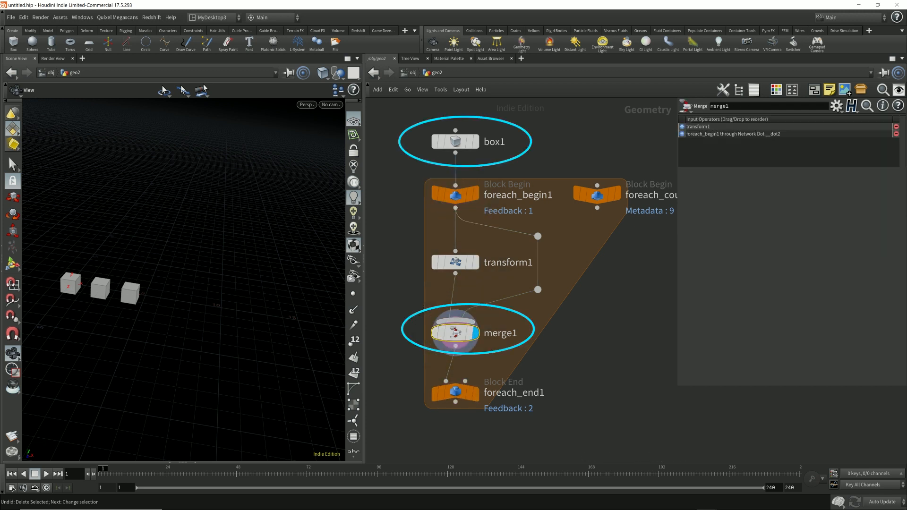
{"action": "left_click", "coordinate": [455, 393]}
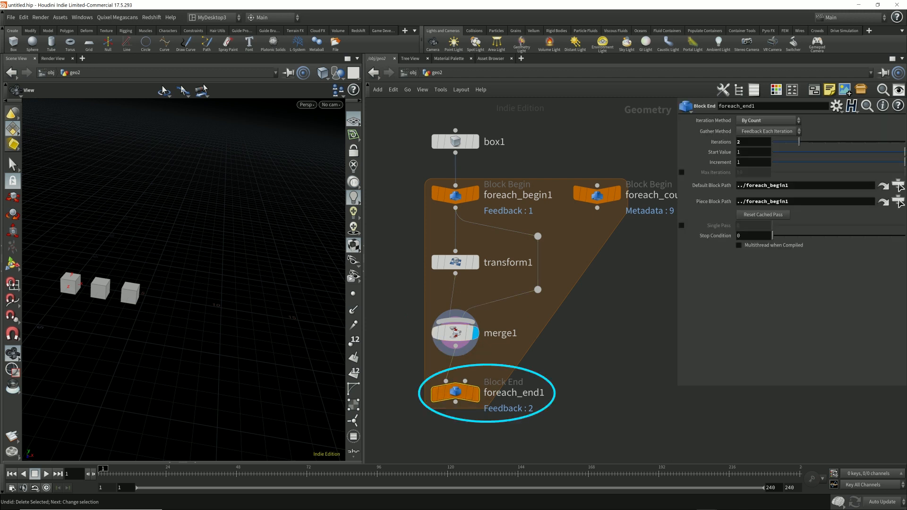
{"action": "left_click", "coordinate": [748, 141]}
{"action": "key", "text": "BackSpace"}
{"action": "type", "text": "1"}
{"action": "key", "text": "Return"}
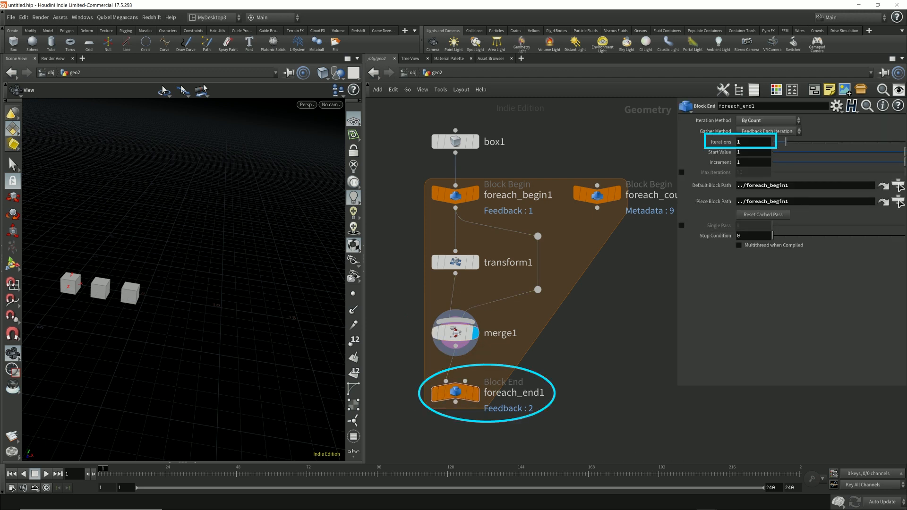
{"action": "left_click", "coordinate": [475, 394]}
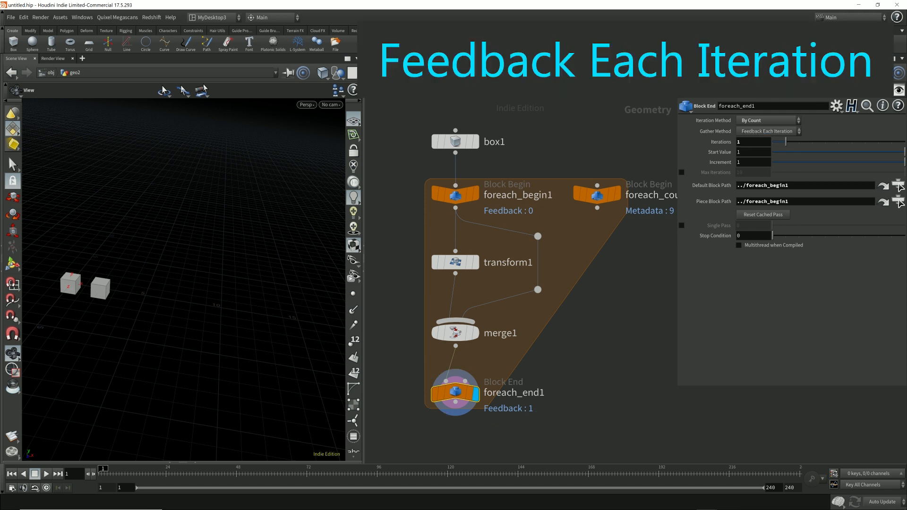
Display foreach_begin1, transform1, merge1 and foreach_end1 in turn to examine each stage of the feedback loop
{"action": "left_click", "coordinate": [475, 195]}
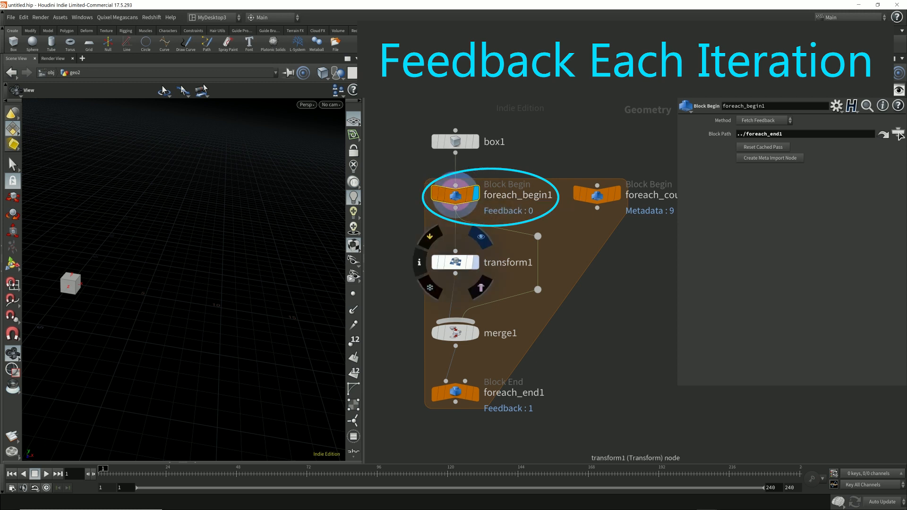
{"action": "left_click", "coordinate": [475, 262]}
{"action": "left_click", "coordinate": [469, 194]}
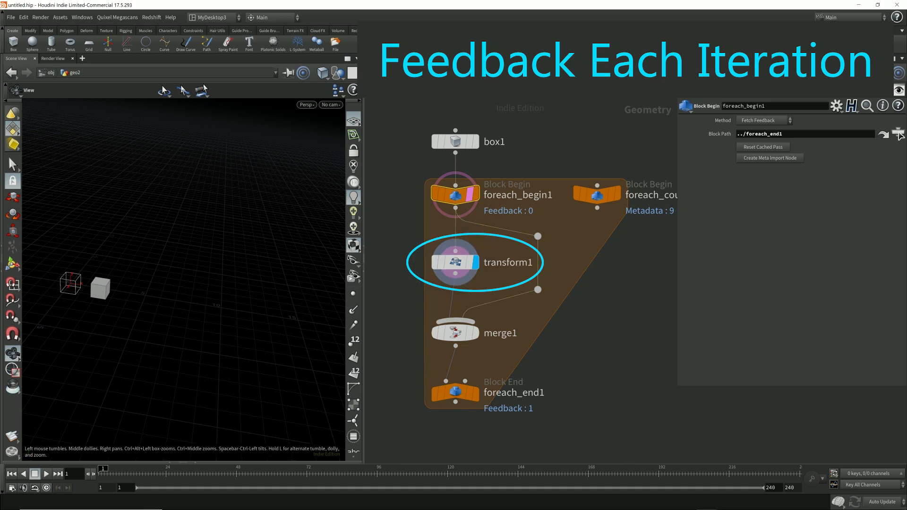
{"action": "left_click", "coordinate": [475, 333]}
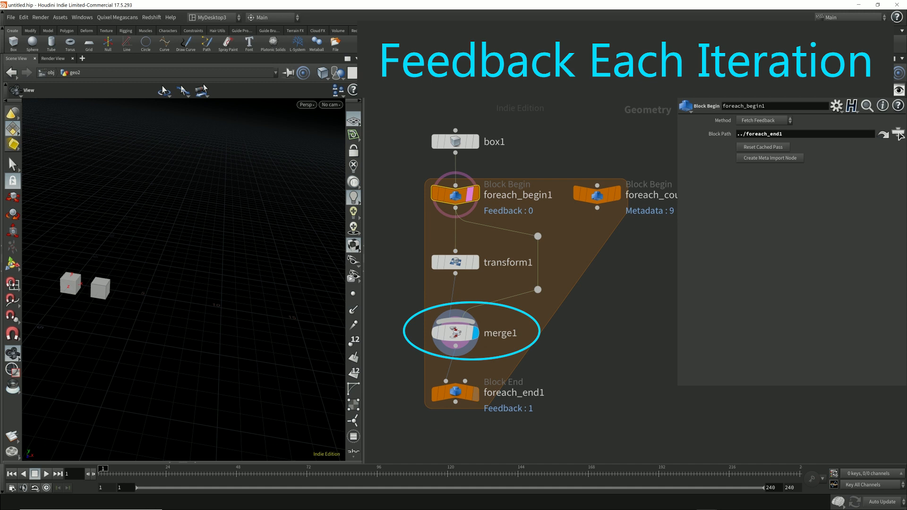
{"action": "left_click", "coordinate": [475, 393]}
{"action": "left_click", "coordinate": [470, 194]}
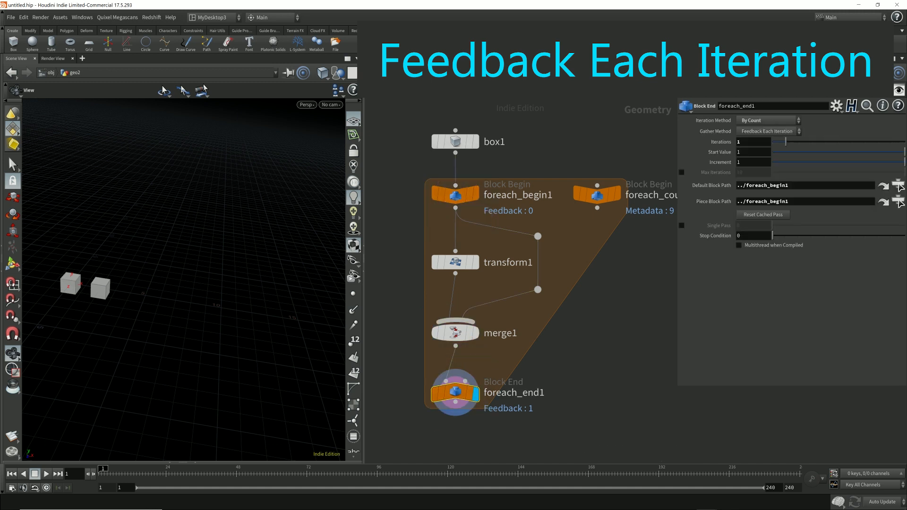
Delete merge1 with its routing dots from the loop and set foreach_end1's Gather Method to Merge Each Iteration
{"action": "left_click_drag", "start_coordinate": [397, 306], "coordinate": [484, 347]}
{"action": "key", "text": "Delete"}
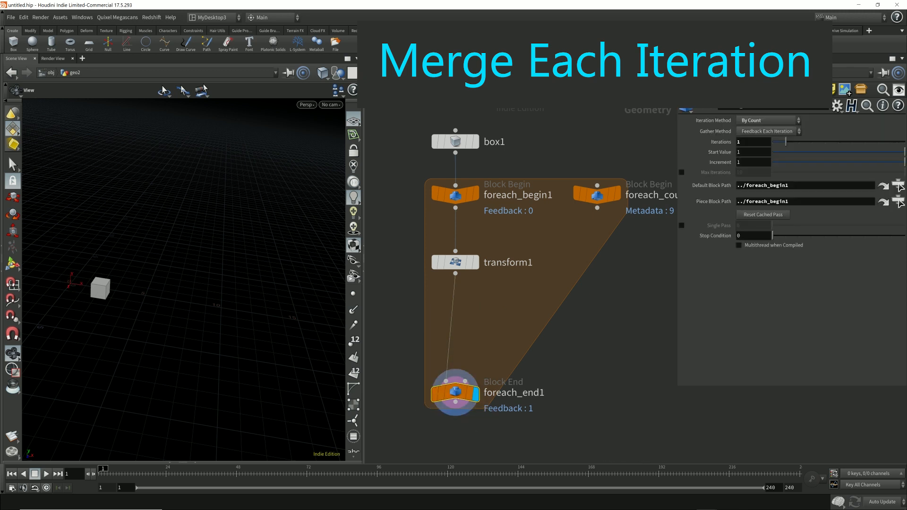
{"action": "left_click", "coordinate": [768, 132]}
{"action": "left_click", "coordinate": [766, 150]}
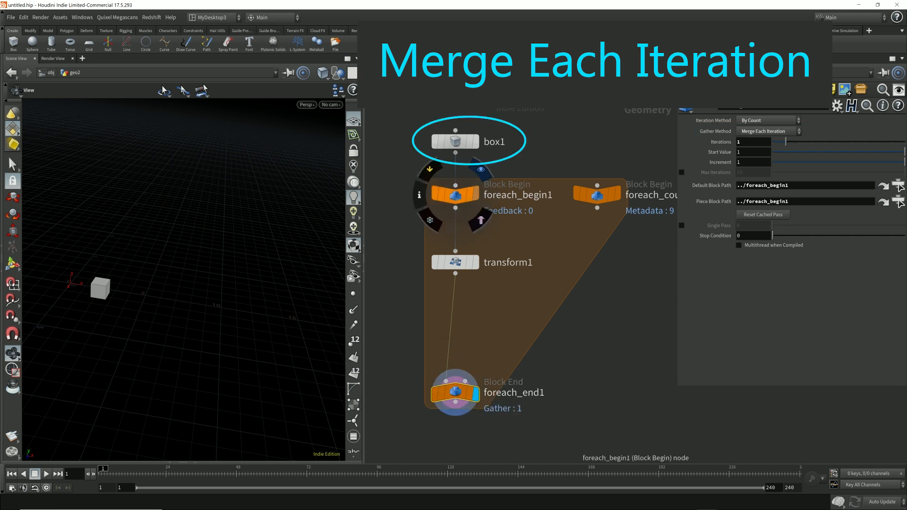
Display foreach_begin1, box1, transform1 and foreach_end1 in turn to examine each stage of the merging loop
{"action": "left_click", "coordinate": [475, 194]}
{"action": "left_click", "coordinate": [465, 194]}
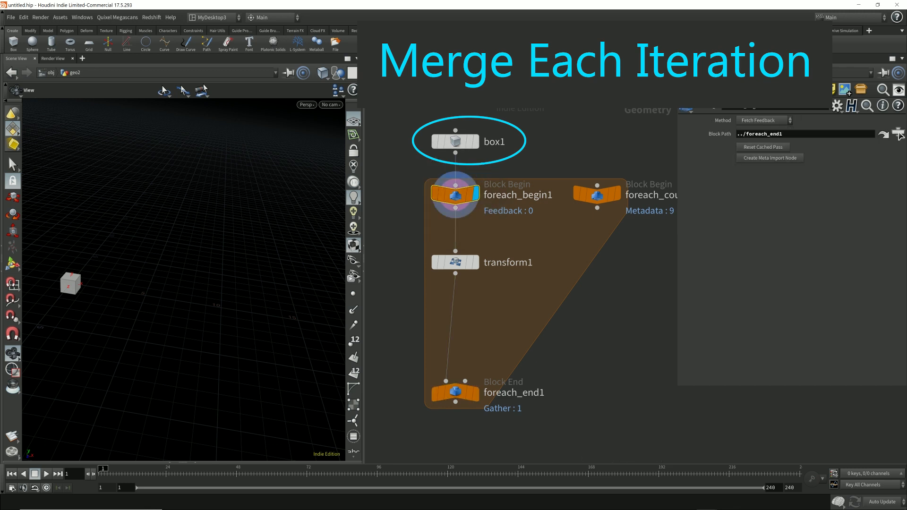
{"action": "left_click", "coordinate": [475, 141]}
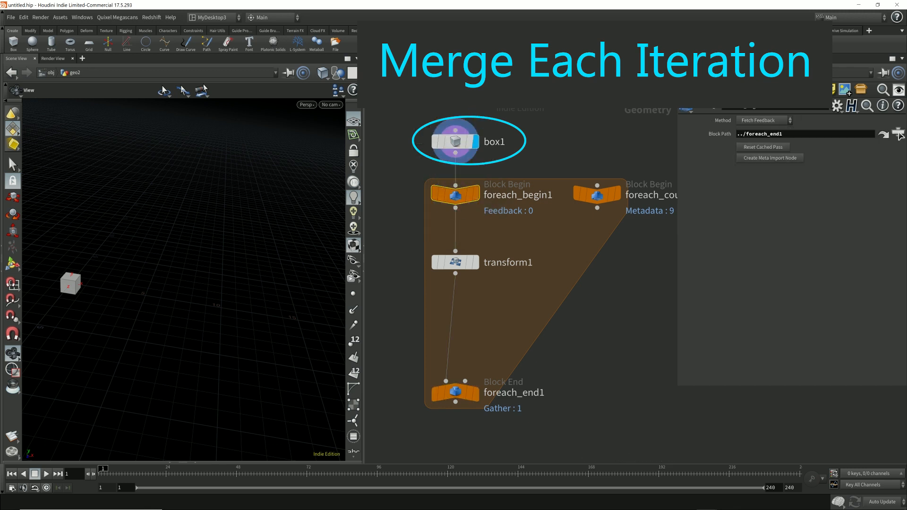
{"action": "left_click", "coordinate": [455, 141]}
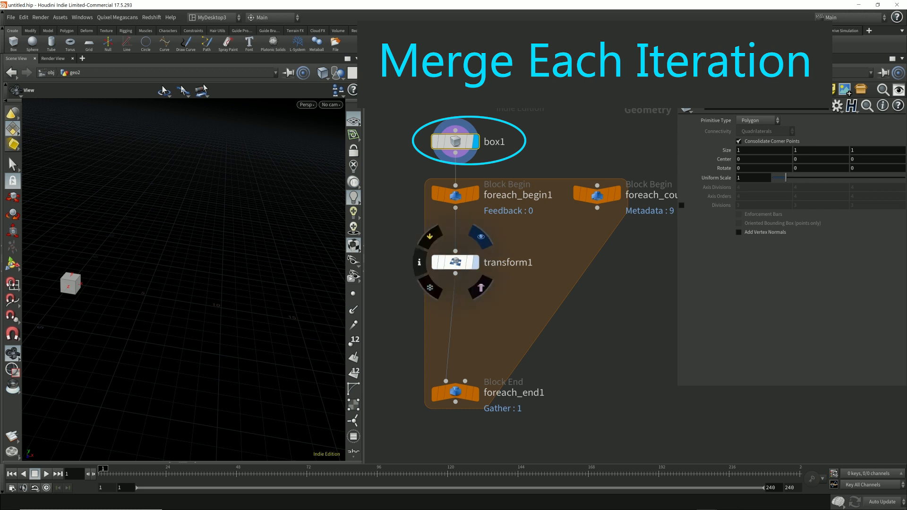
{"action": "left_click", "coordinate": [475, 262]}
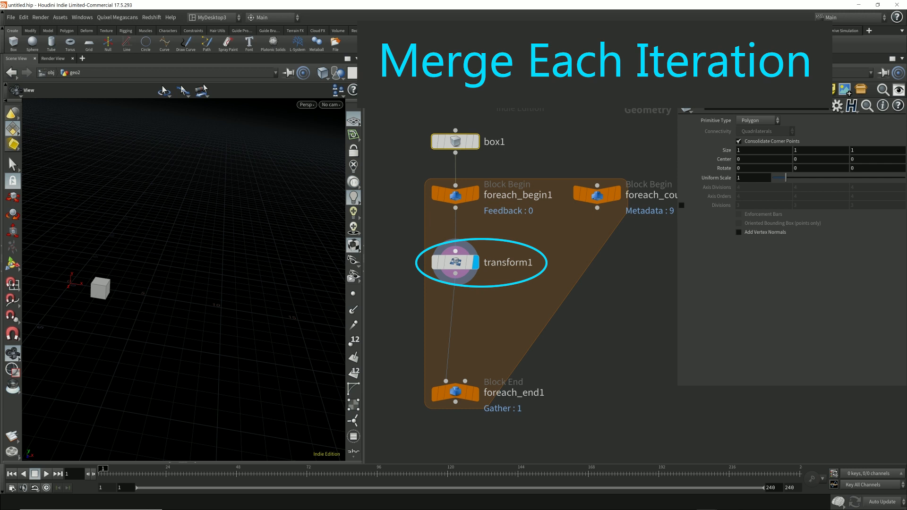
{"action": "left_click", "coordinate": [475, 393]}
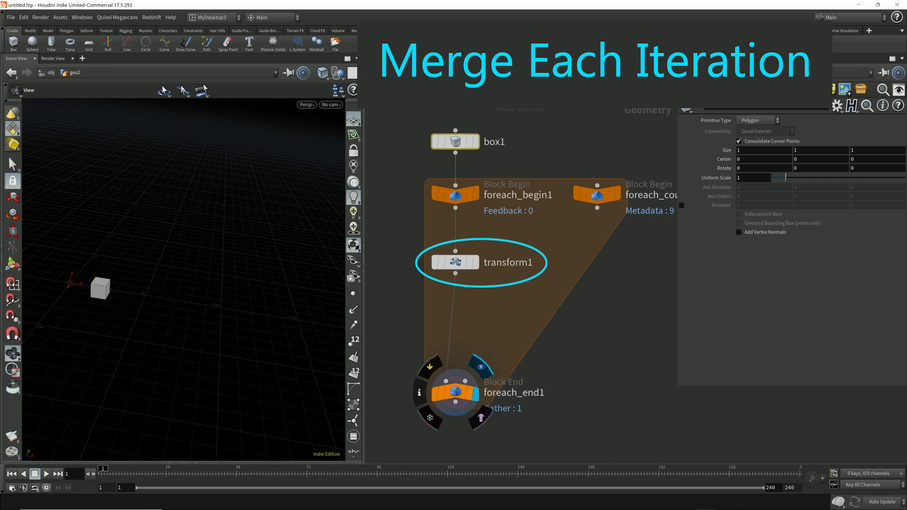
Set foreach_end1's Iterations to 10
{"action": "left_click", "coordinate": [455, 393]}
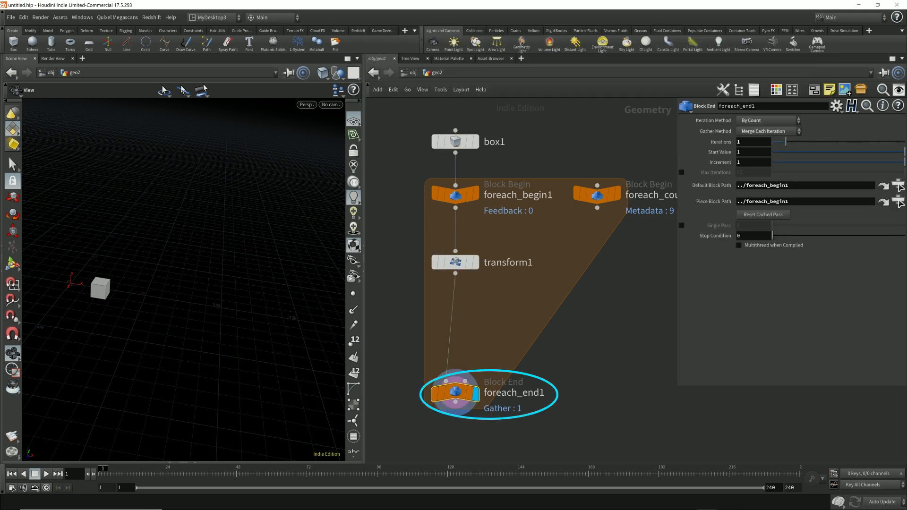
{"action": "type", "text": "0"}
{"action": "key", "text": "Return"}
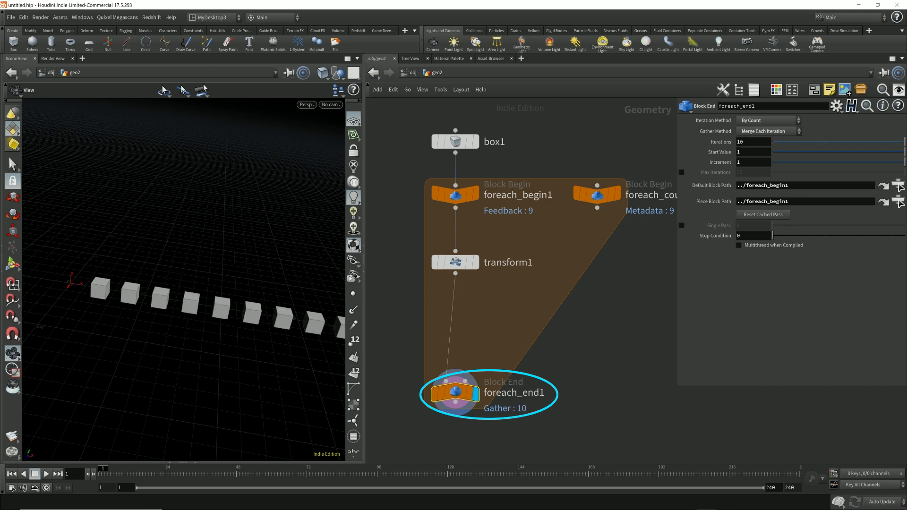
Inspect the whole row of boxes and set foreach_end1's Gather Method to Feedback Each Iteration
{"action": "left_click", "coordinate": [769, 131]}
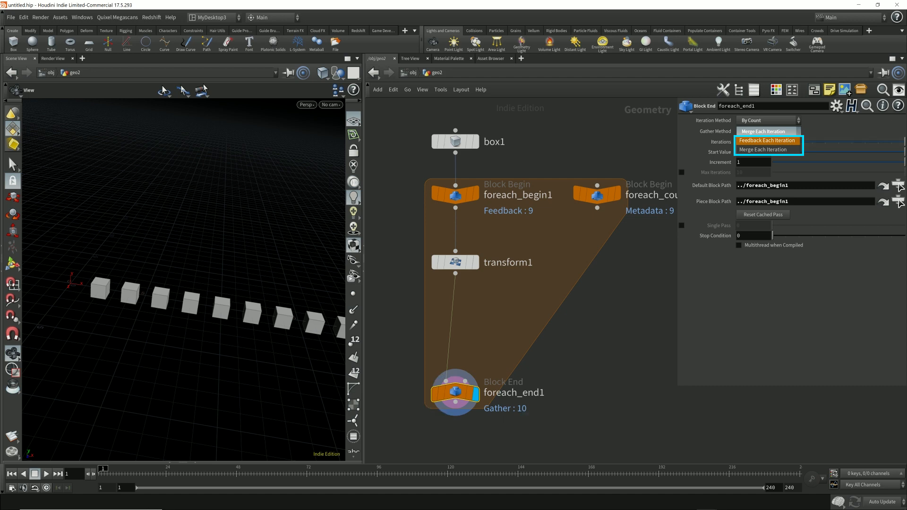
{"action": "left_click", "coordinate": [303, 209]}
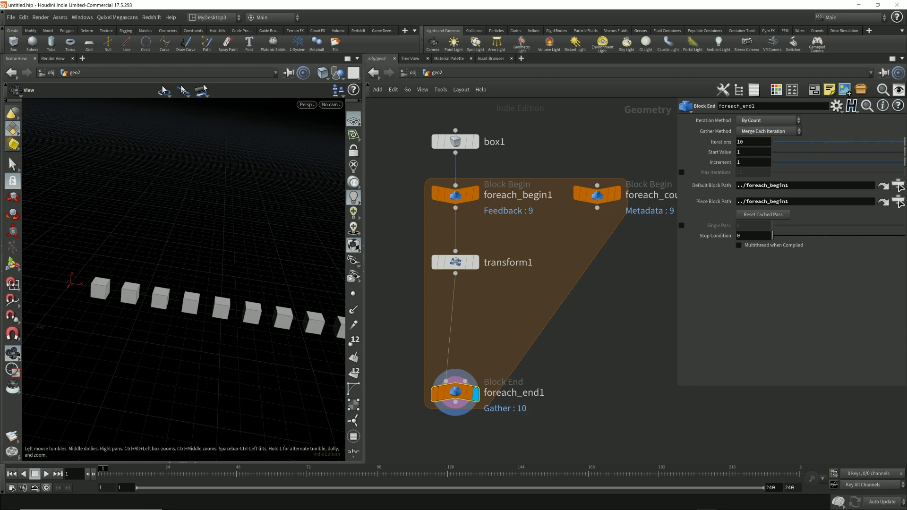
{"action": "scroll", "coordinate": [302, 210], "scroll_direction": "down", "scroll_amount": 4}
{"action": "right_click_drag", "start_coordinate": [302, 209], "coordinate": [265, 219]}
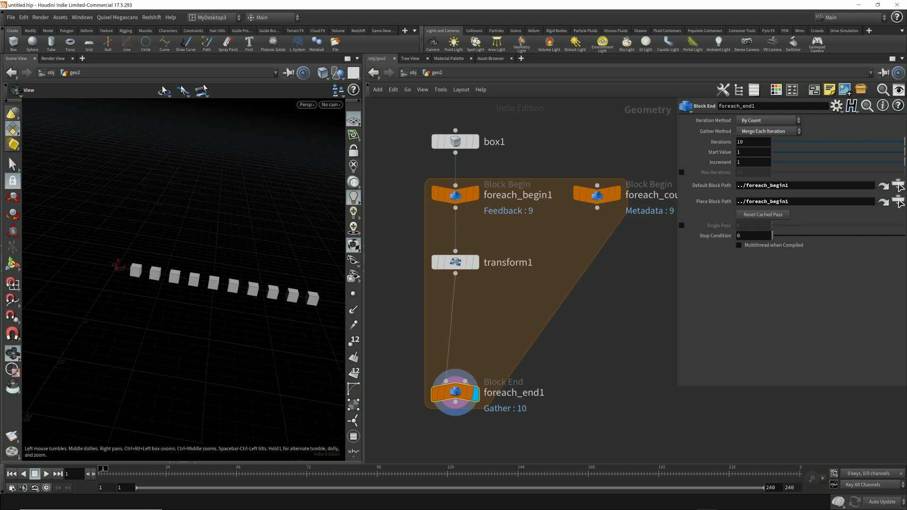
{"action": "left_click", "coordinate": [768, 132]}
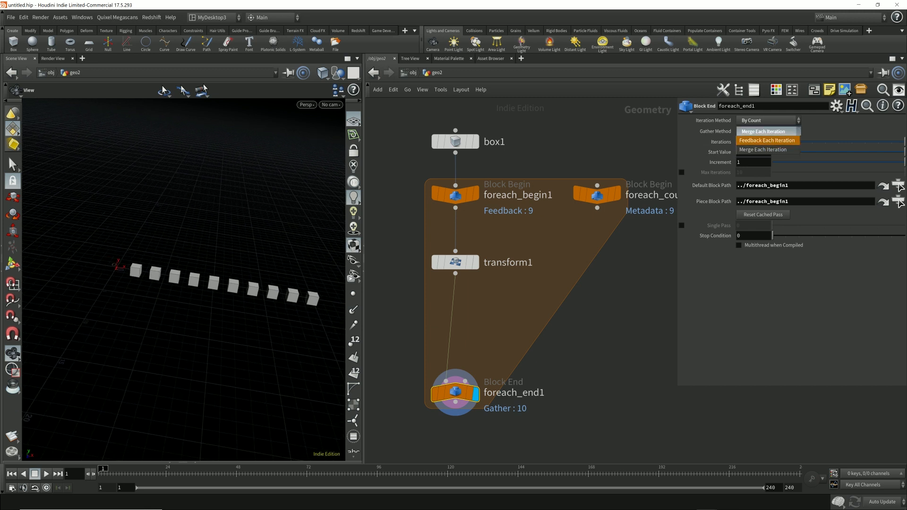
{"action": "left_click", "coordinate": [766, 140]}
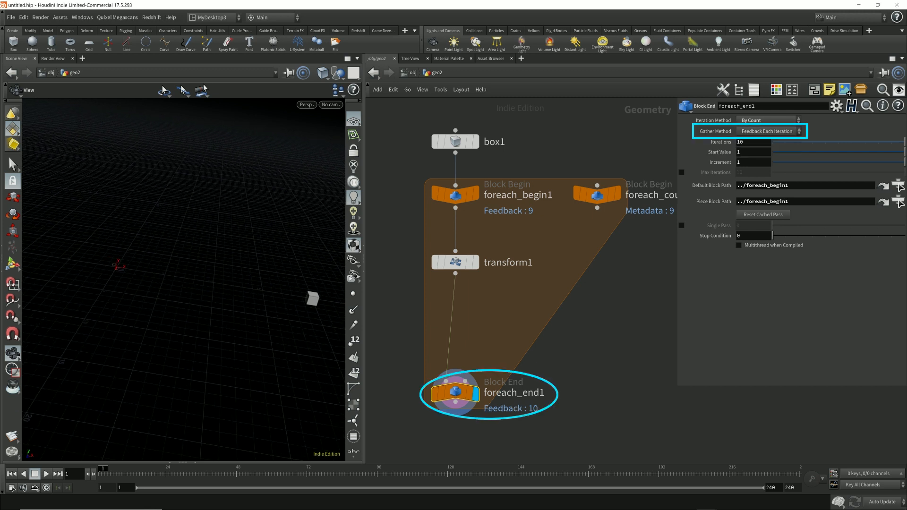
Place an unconnected Merge node between transform1 and foreach_end1, and review foreach_end1's Gather Method options
{"action": "key", "text": "Tab"}
{"action": "type", "text": "mer"}
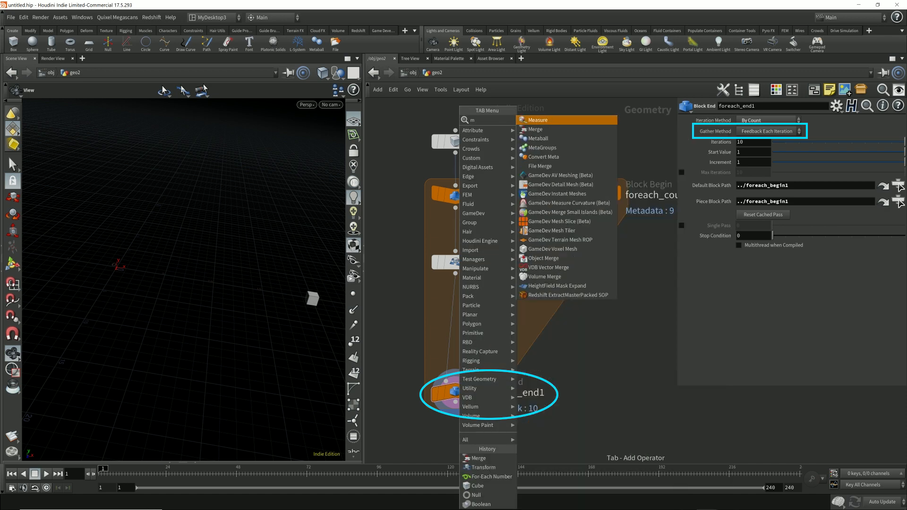
{"action": "key", "text": "Return"}
{"action": "left_click", "coordinate": [491, 329]}
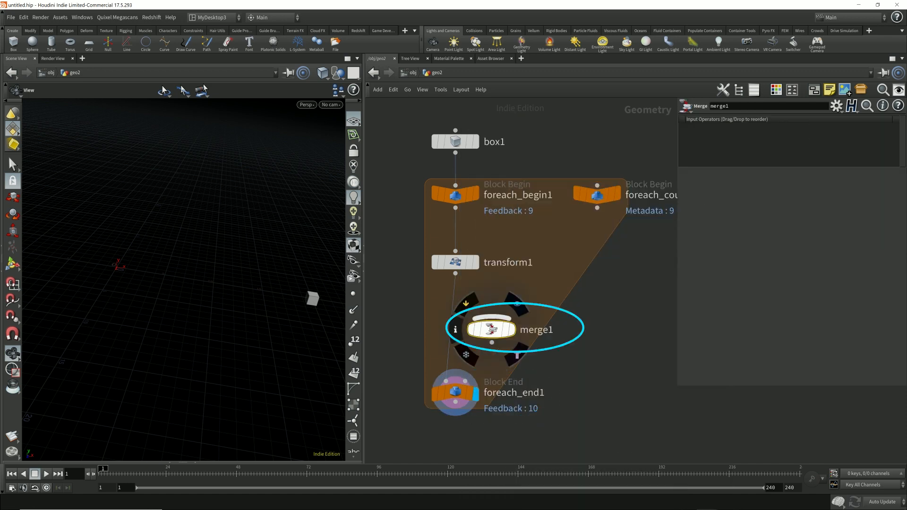
{"action": "left_click", "coordinate": [455, 392]}
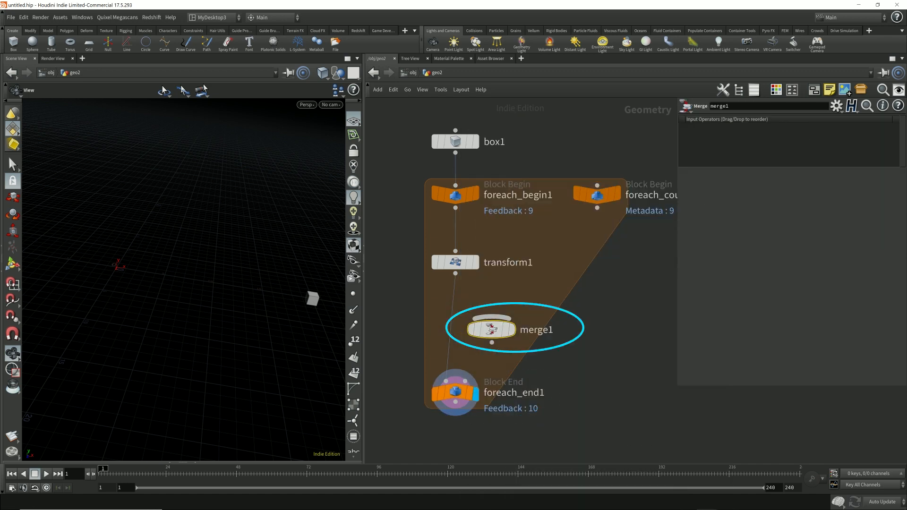
{"action": "left_click", "coordinate": [768, 132]}
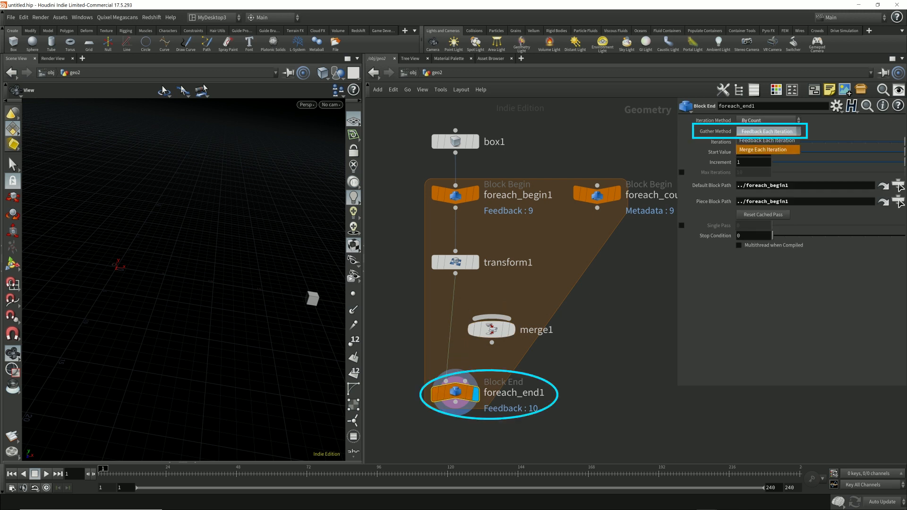
{"action": "left_click", "coordinate": [648, 195]}
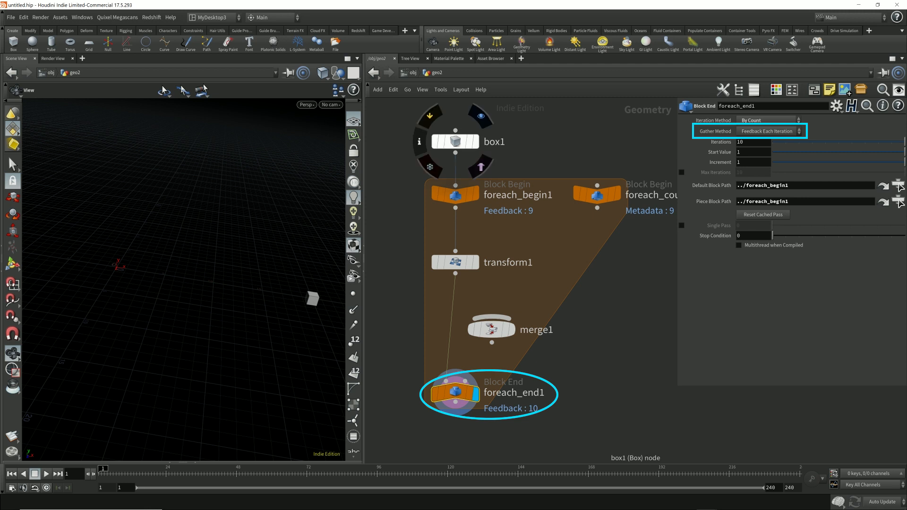
Rename the box1 node as box_initial_input
{"action": "left_click", "coordinate": [455, 141]}
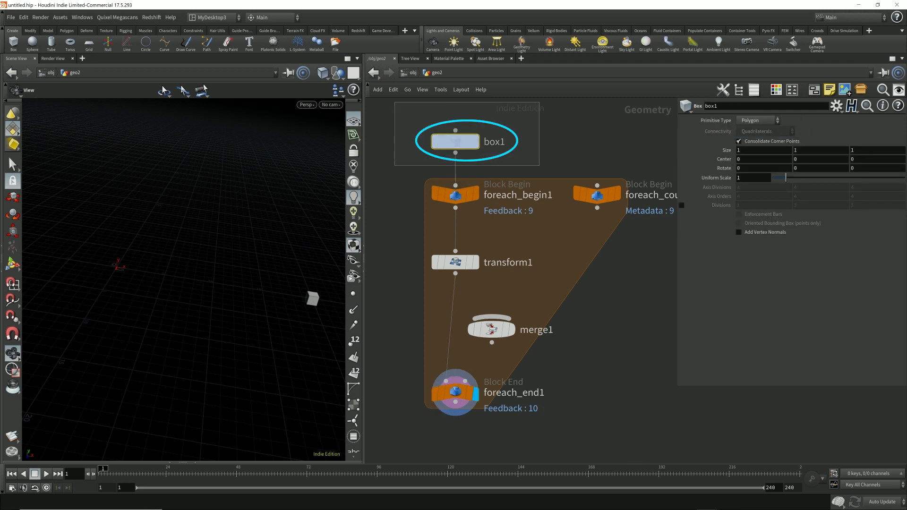
{"action": "double_click", "coordinate": [494, 141]}
{"action": "type", "text": "box_initial_input"}
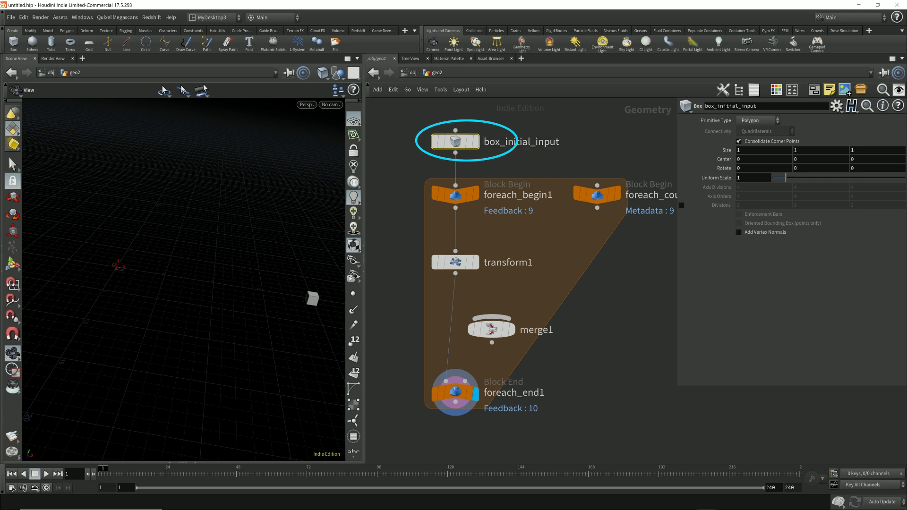
{"action": "key", "text": "Return"}
Delete the unconnected merge1 node and set foreach_begin1's Method to Fetch Input, then select box_initial_input
{"action": "left_click", "coordinate": [491, 327]}
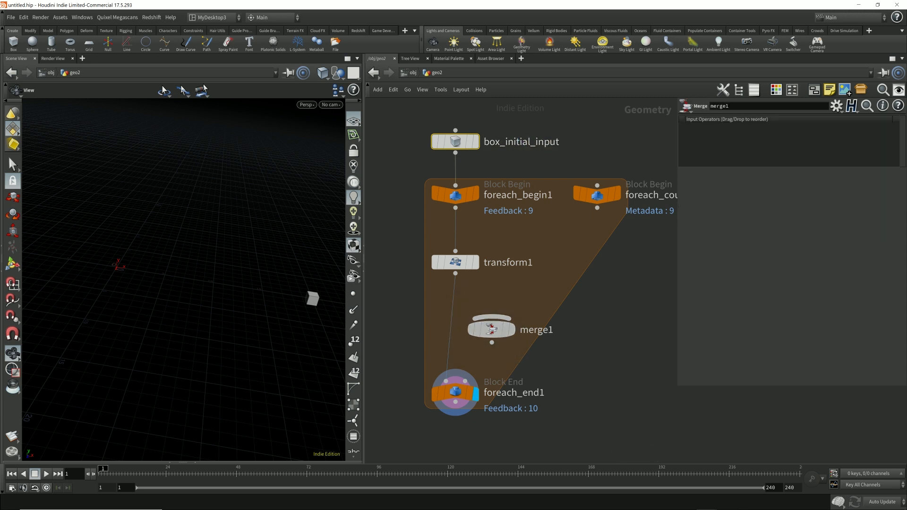
{"action": "key", "text": "Delete"}
{"action": "middle_click_drag", "start_coordinate": [487, 236], "coordinate": [500, 314]}
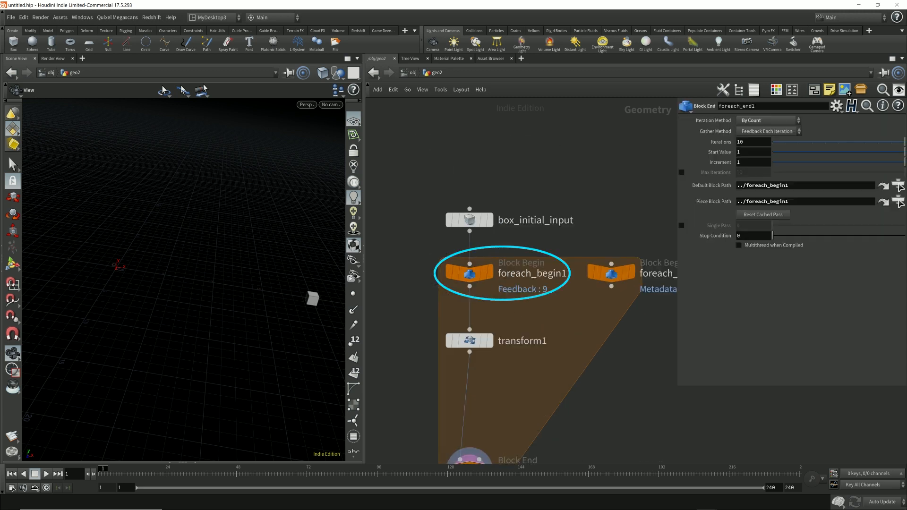
{"action": "left_click", "coordinate": [469, 273]}
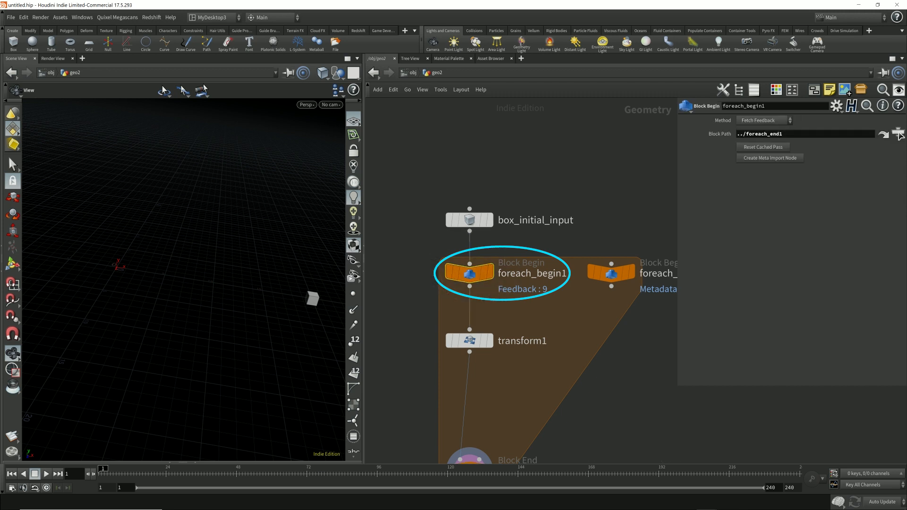
{"action": "left_click", "coordinate": [763, 120]}
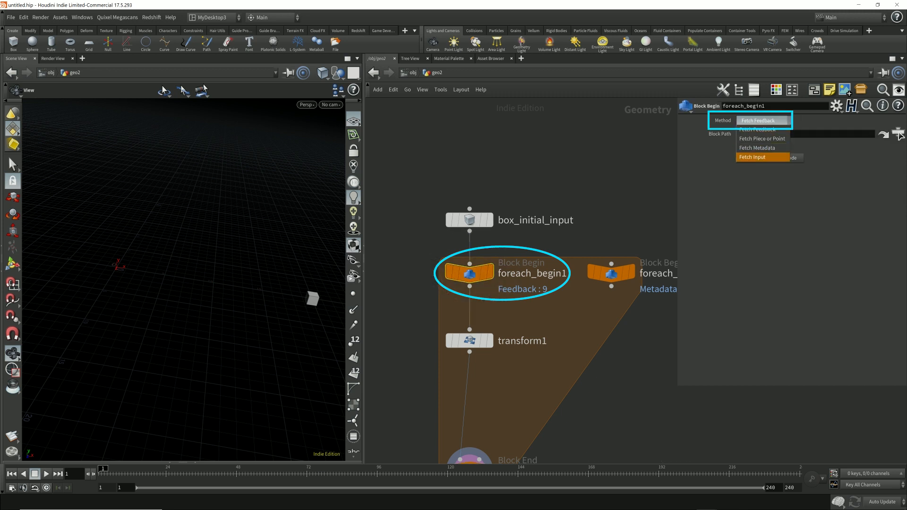
{"action": "left_click", "coordinate": [762, 158]}
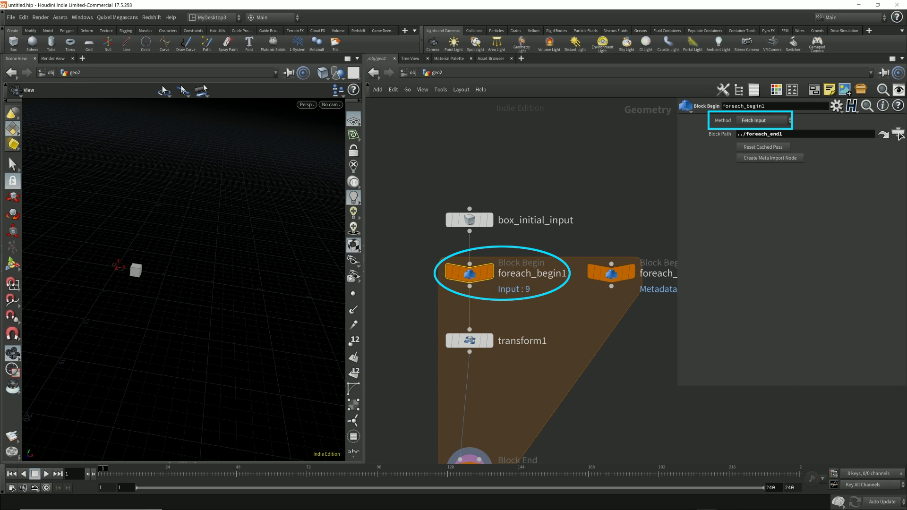
{"action": "left_click_drag", "start_coordinate": [534, 241], "coordinate": [422, 170]}
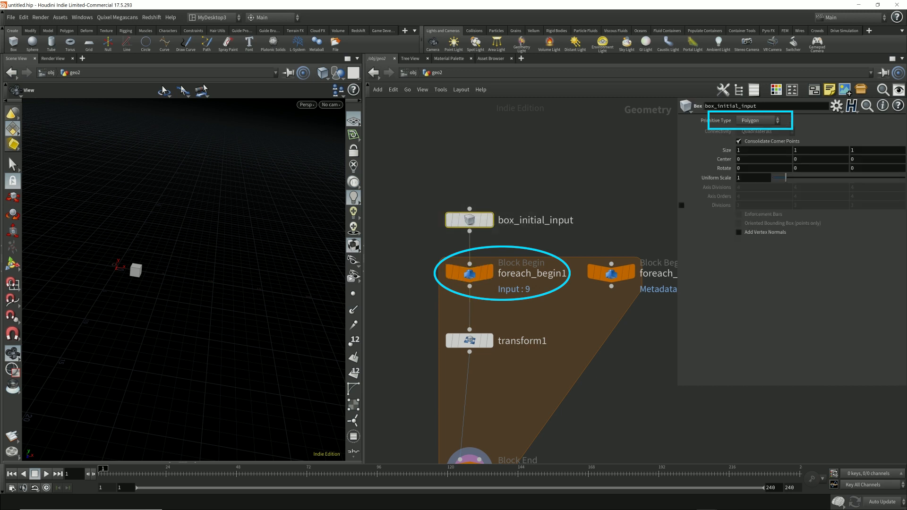
Move box_initial_input well above the for-each block and display its output
{"action": "middle_click_drag", "start_coordinate": [548, 350], "coordinate": [540, 295]}
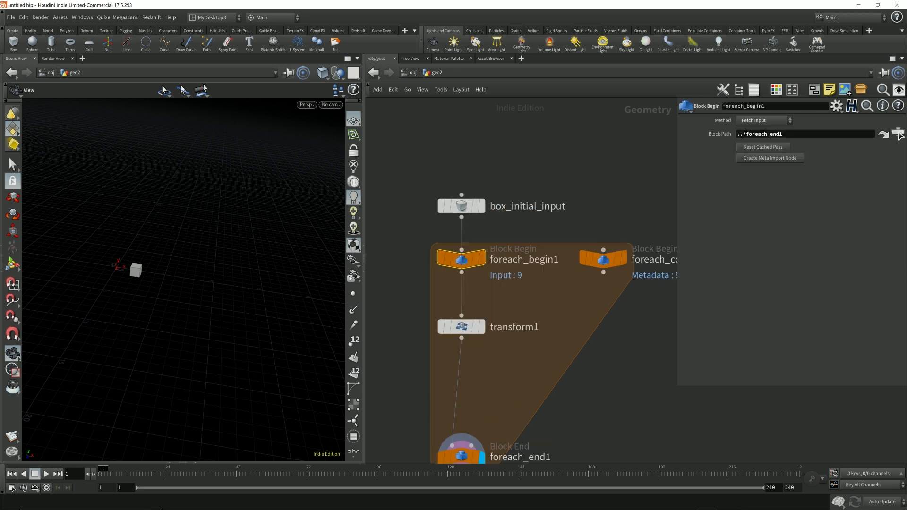
{"action": "scroll", "coordinate": [494, 253], "scroll_direction": "down", "scroll_amount": 3}
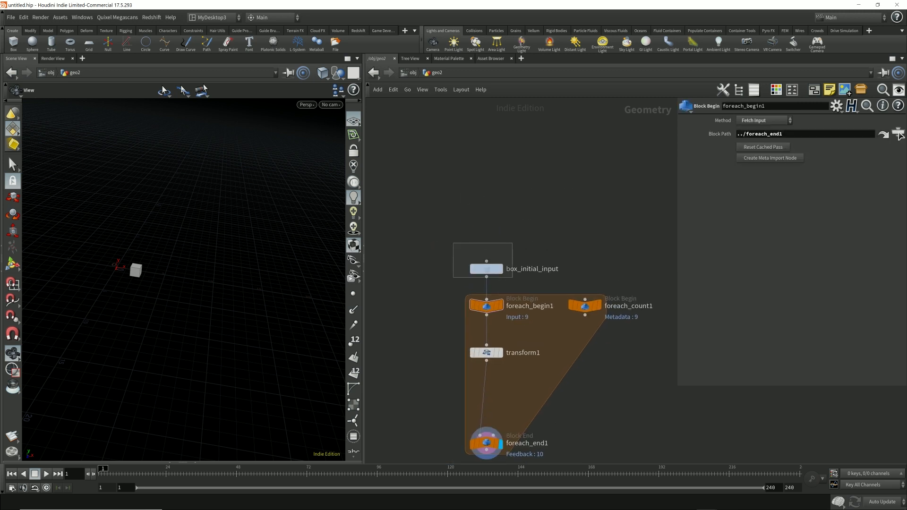
{"action": "left_click", "coordinate": [486, 269]}
{"action": "left_click_drag", "start_coordinate": [487, 269], "coordinate": [487, 143]}
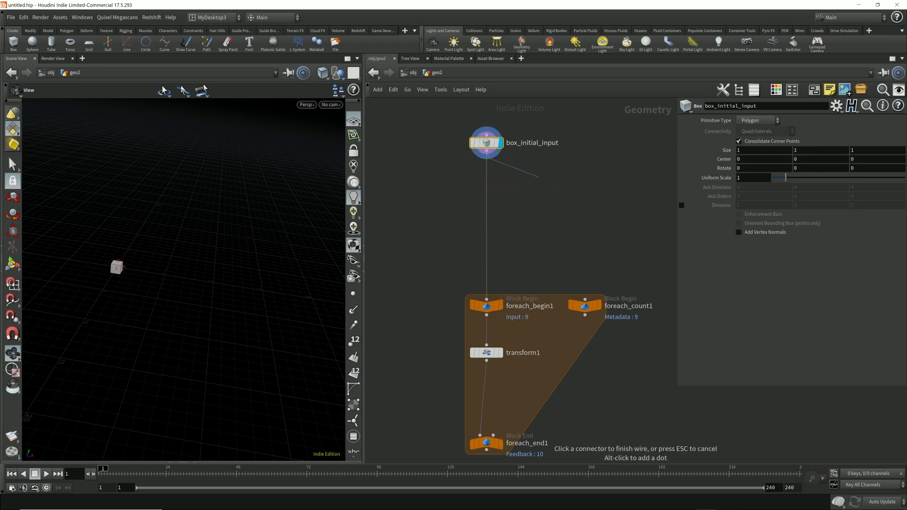
Add a Scatter node fed by box_initial_input, display it, and set its Force Total Count to 10
{"action": "key", "text": "Tab"}
{"action": "type", "text": "s"}
{"action": "key", "text": "Return"}
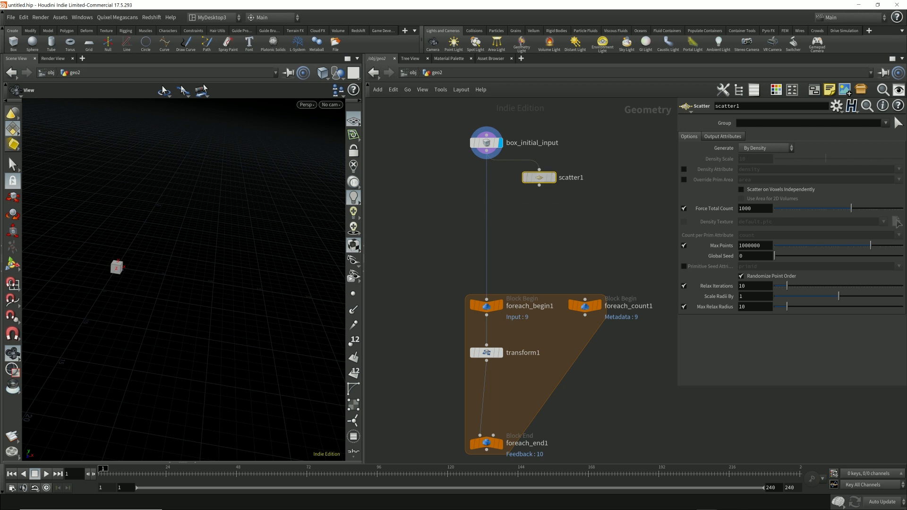
{"action": "left_click", "coordinate": [546, 184]}
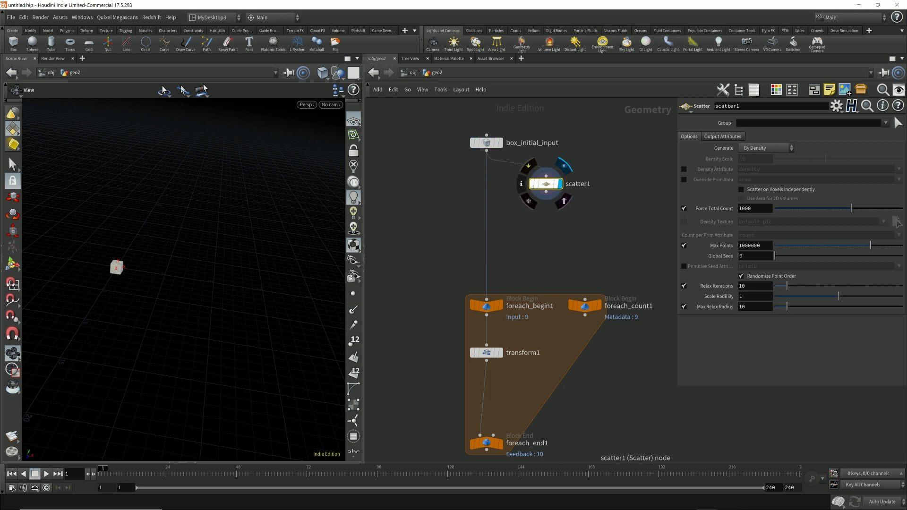
{"action": "key", "text": "BackSpace"}
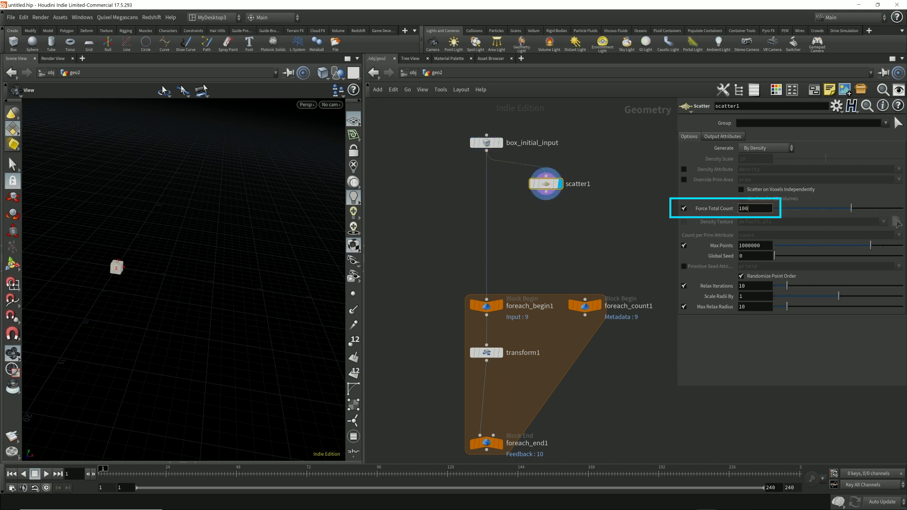
{"action": "key", "text": "Return"}
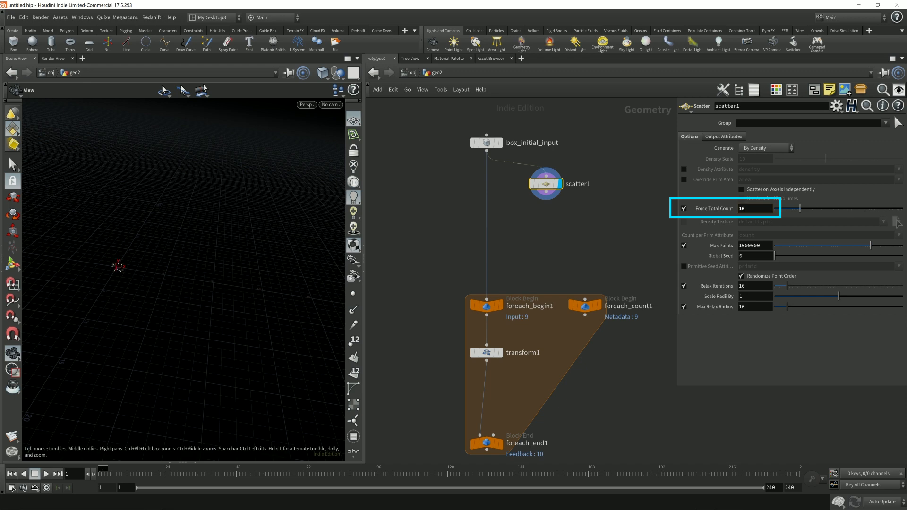
Show box_initial_input as a template and move scatter1 farther away to leave room beside it
{"action": "left_click", "coordinate": [497, 143]}
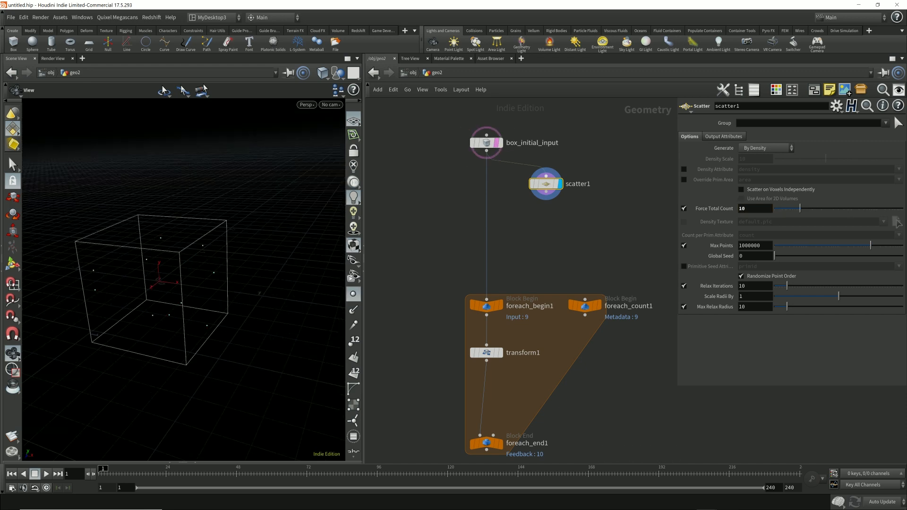
{"action": "key", "text": "Tab"}
{"action": "key", "text": "Escape"}
{"action": "left_click_drag", "start_coordinate": [546, 184], "coordinate": [602, 189]}
Add a Sphere node beside scatter1 and display it
{"action": "key", "text": "Tab"}
{"action": "type", "text": "sphere"}
{"action": "key", "text": "Return"}
{"action": "key", "text": "Return"}
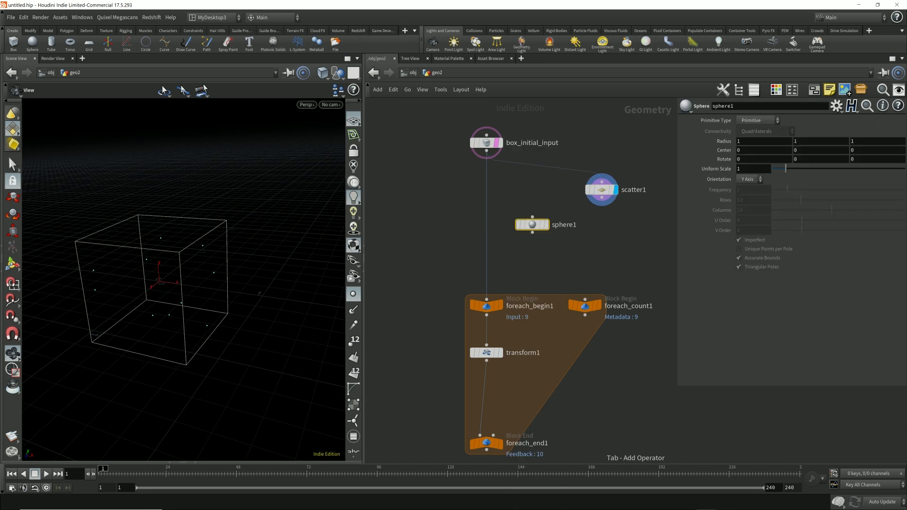
{"action": "left_click_drag", "start_coordinate": [532, 225], "coordinate": [530, 189]}
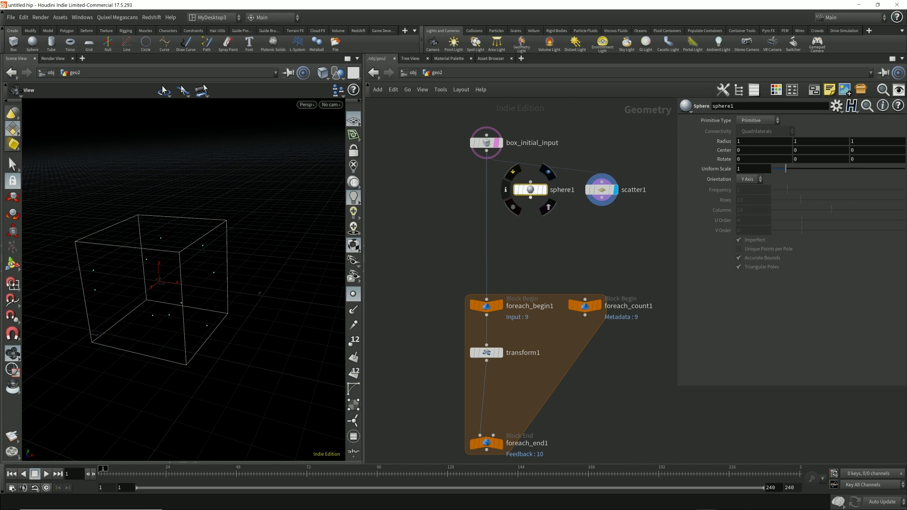
{"action": "left_click", "coordinate": [545, 190]}
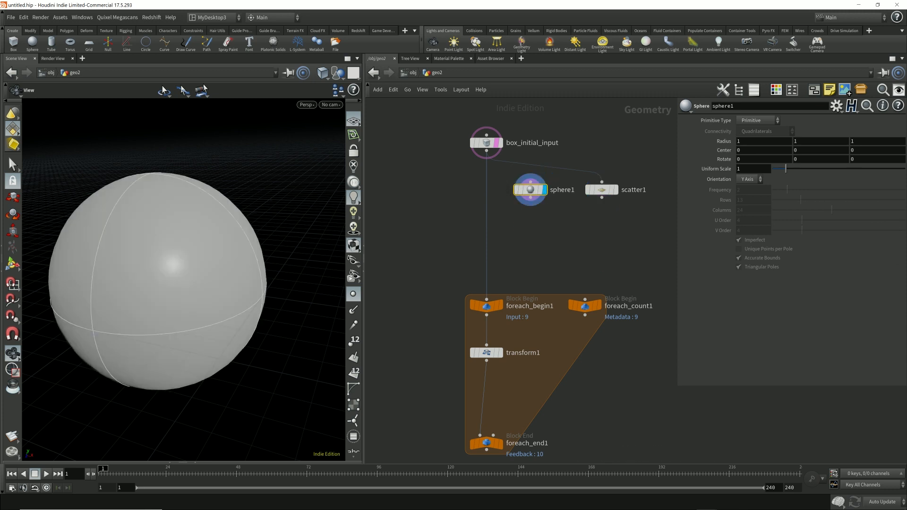
Set sphere1's Primitive Type to Polygon and its Uniform Scale to 0.1
{"action": "left_click", "coordinate": [757, 120]}
{"action": "left_click", "coordinate": [752, 139]}
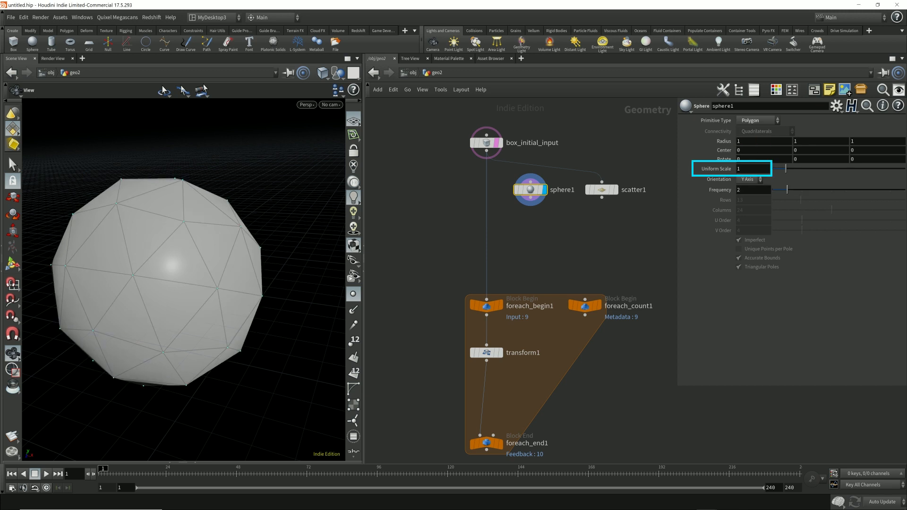
{"action": "type", "text": "0.1"}
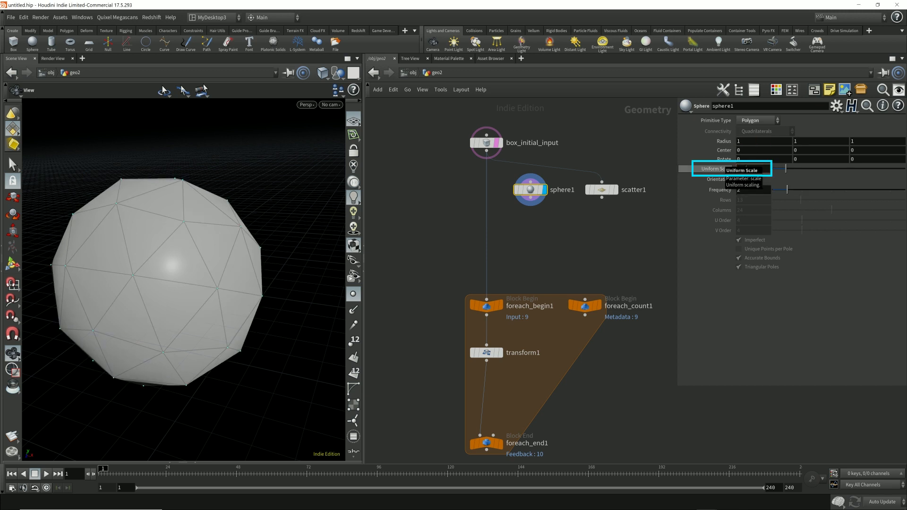
{"action": "key", "text": "Return"}
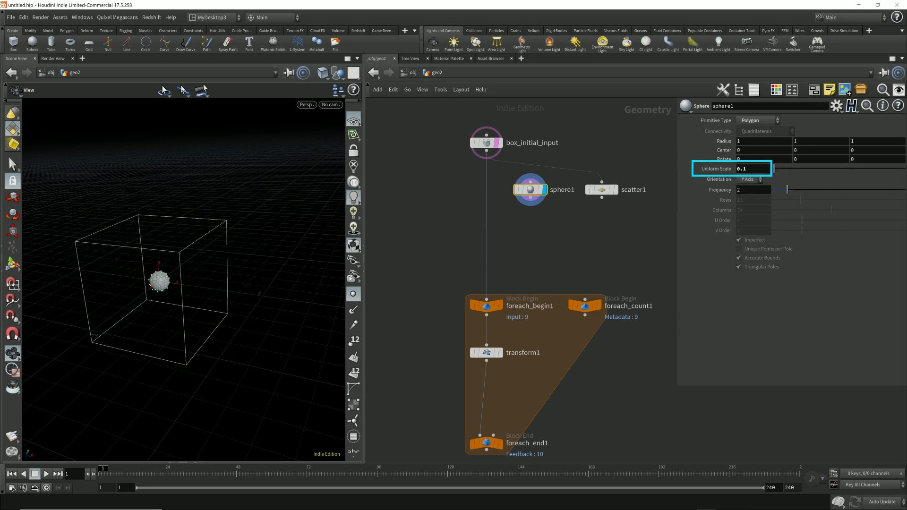
Add a Copy to Points node that copies sphere1 onto the scatter1 points, and display it
{"action": "key", "text": "Tab"}
{"action": "type", "text": "copyto"}
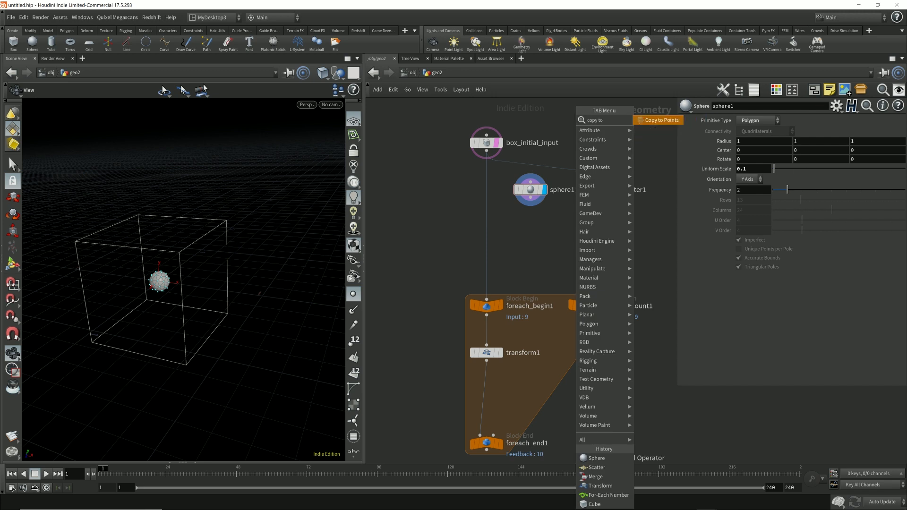
{"action": "key", "text": "Return"}
{"action": "left_click", "coordinate": [575, 241]}
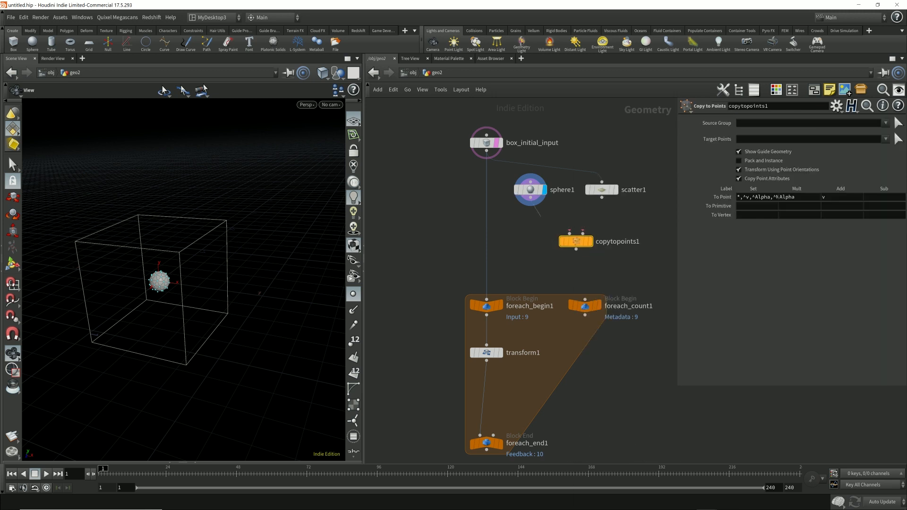
{"action": "left_click_drag", "start_coordinate": [582, 233], "coordinate": [602, 197]}
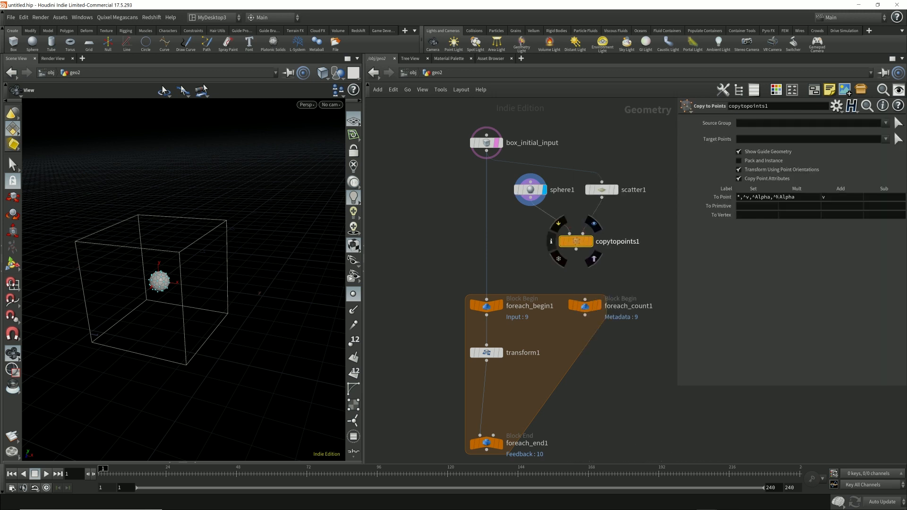
{"action": "left_click", "coordinate": [593, 223]}
{"action": "left_click_drag", "start_coordinate": [575, 241], "coordinate": [573, 236]}
{"action": "mouse_move", "coordinate": [189, 274]}
{"action": "left_mouse_down"}
{"action": "mouse_move", "coordinate": [236, 279]}
{"action": "mouse_move", "coordinate": [265, 267]}
{"action": "mouse_move", "coordinate": [204, 253]}
{"action": "mouse_move", "coordinate": [165, 295]}
{"action": "mouse_move", "coordinate": [214, 307]}
{"action": "mouse_move", "coordinate": [182, 279]}
{"action": "left_mouse_up"}
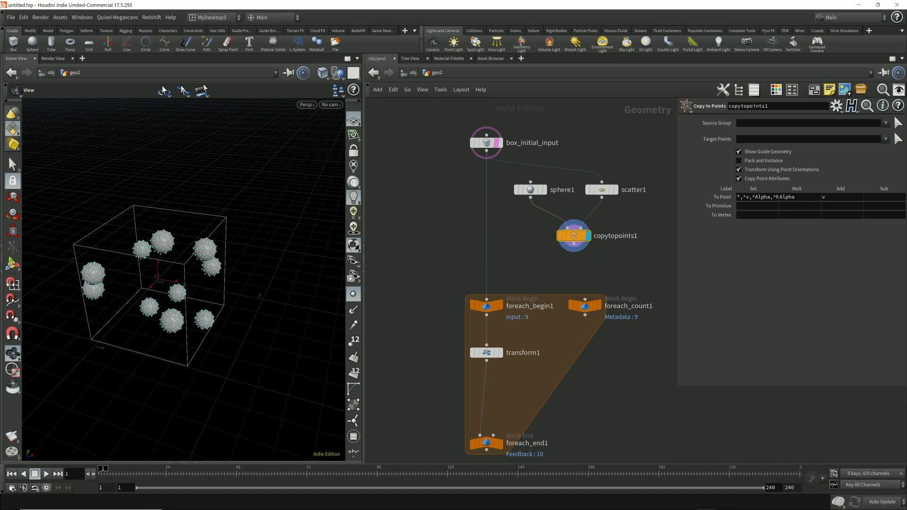
Add a Boolean node that subtracts the copytopoints1 spheres from box_initial_input, and display it
{"action": "left_click_drag", "start_coordinate": [574, 236], "coordinate": [601, 231]}
{"action": "key", "text": "Tab"}
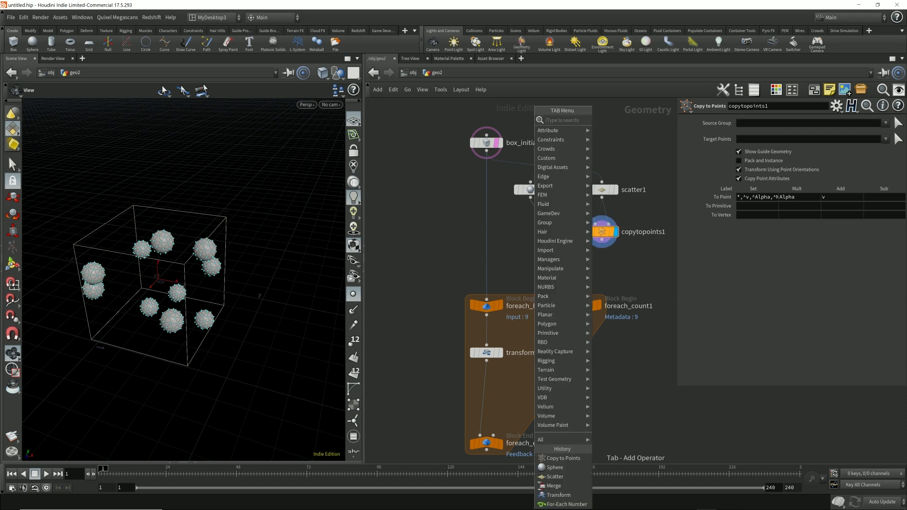
{"action": "type", "text": "bo"}
{"action": "key", "text": "Return"}
{"action": "left_click", "coordinate": [537, 267]}
{"action": "left_click_drag", "start_coordinate": [487, 150], "coordinate": [530, 259]}
{"action": "left_click_drag", "start_coordinate": [601, 240], "coordinate": [543, 259]}
{"action": "left_click", "coordinate": [551, 267]}
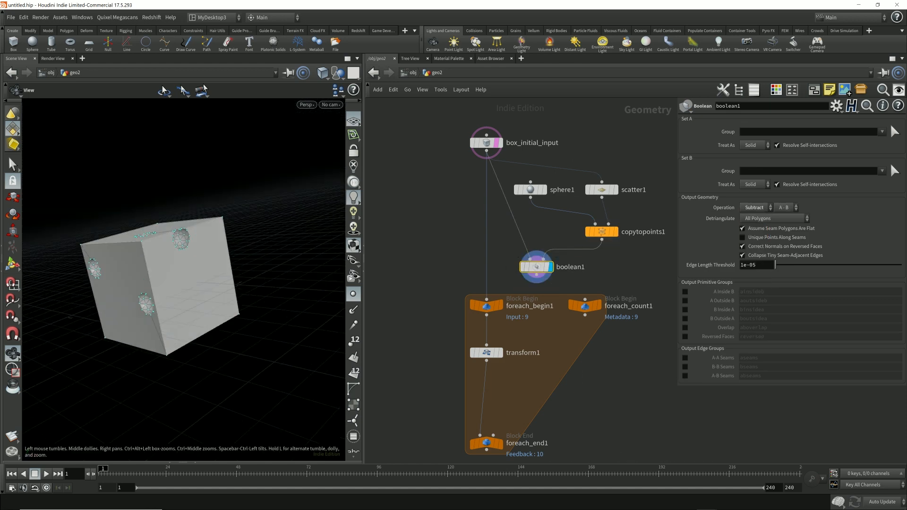
{"action": "mouse_move", "coordinate": [184, 265]}
{"action": "left_mouse_down"}
{"action": "mouse_move", "coordinate": [198, 255]}
{"action": "mouse_move", "coordinate": [175, 265]}
{"action": "mouse_move", "coordinate": [142, 222]}
{"action": "mouse_move", "coordinate": [175, 279]}
{"action": "mouse_move", "coordinate": [213, 217]}
{"action": "mouse_move", "coordinate": [161, 284]}
{"action": "mouse_move", "coordinate": [177, 273]}
{"action": "left_mouse_up"}
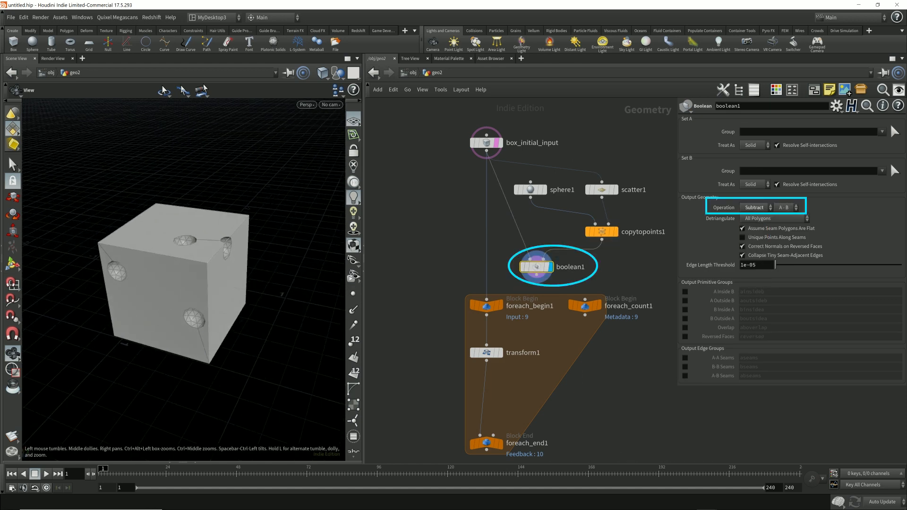
Switch to the browser and read the cheese block example in the SideFX looping documentation
{"action": "scroll", "coordinate": [496, 283], "scroll_direction": "down", "scroll_amount": 7}
{"action": "left_click_drag", "start_coordinate": [409, 331], "coordinate": [478, 331]}
{"action": "scroll", "coordinate": [584, 347], "scroll_direction": "down", "scroll_amount": 20}
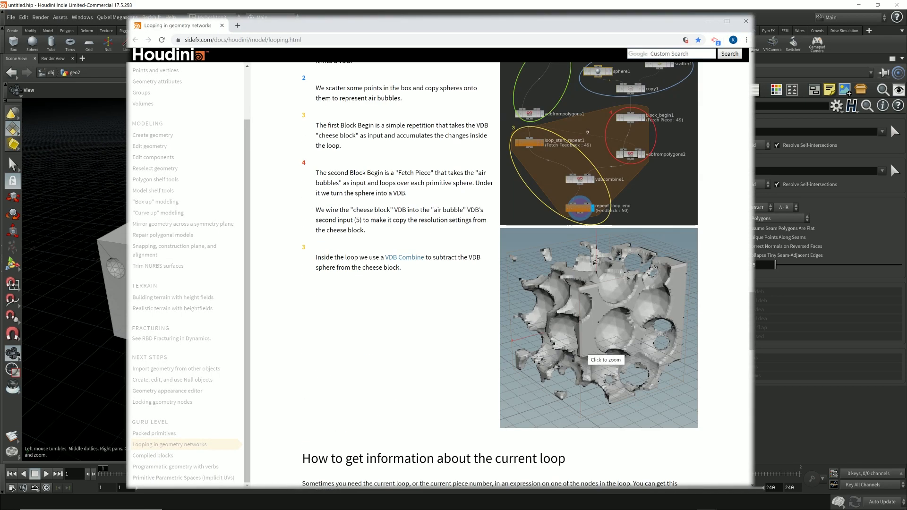
{"action": "left_click", "coordinate": [585, 189]}
{"action": "left_click", "coordinate": [585, 189]}
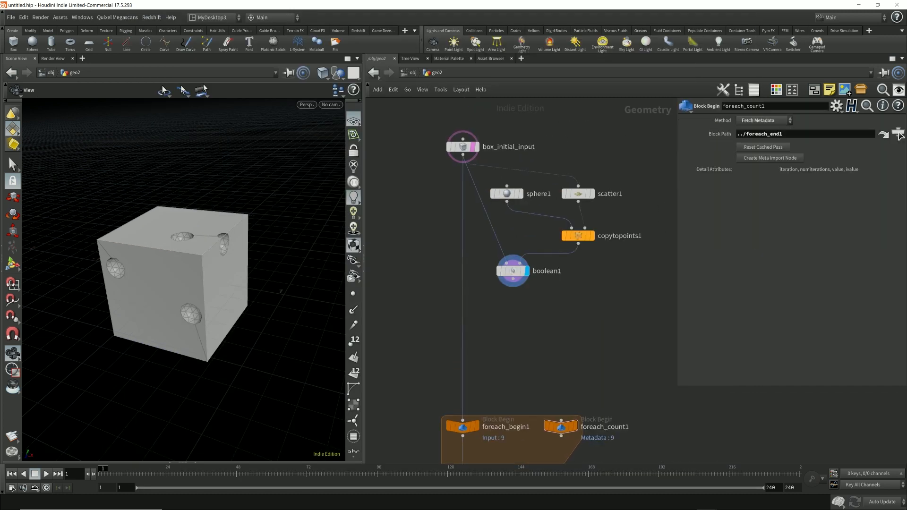
Move boolean1 slightly lower beneath copytopoints1 and examine the holes cut into the cube
{"action": "left_click_drag", "start_coordinate": [513, 271], "coordinate": [507, 295]}
{"action": "left_click_drag", "start_coordinate": [184, 283], "coordinate": [166, 307]}
{"action": "mouse_move", "coordinate": [507, 294]}
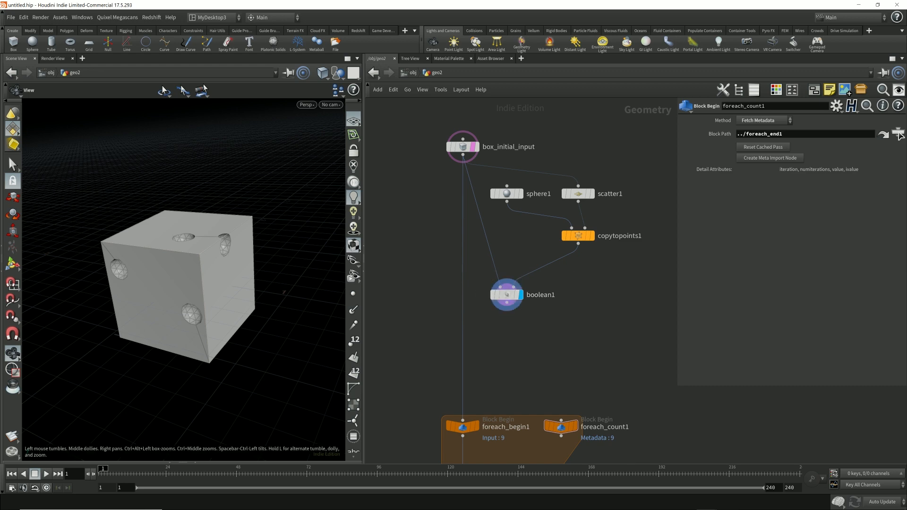
{"action": "mouse_move", "coordinate": [189, 283]}
{"action": "left_mouse_down"}
{"action": "mouse_move", "coordinate": [182, 251]}
{"action": "mouse_move", "coordinate": [177, 290]}
{"action": "left_mouse_up"}
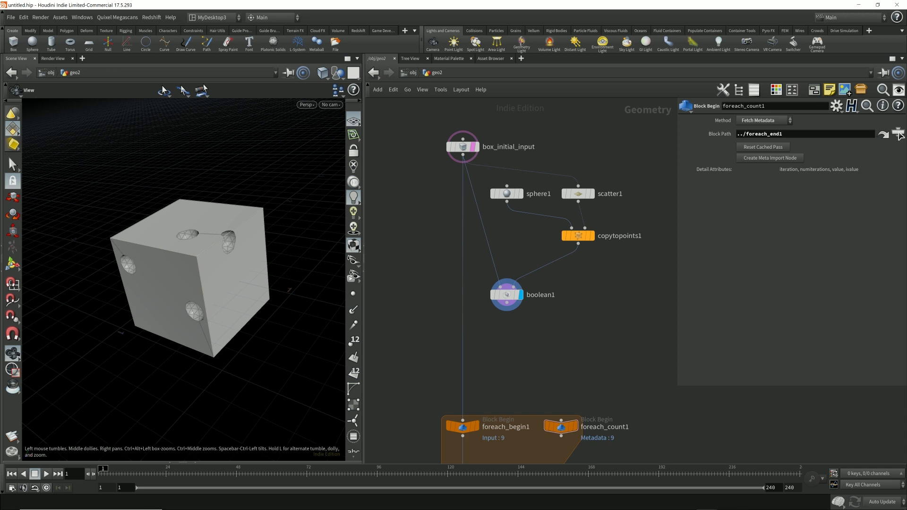
Duplicate the sphere1, scatter1, copytopoints1 and boolean1 nodes together
{"action": "middle_click_drag", "start_coordinate": [510, 309], "coordinate": [492, 262]}
{"action": "left_click_drag", "start_coordinate": [488, 248], "coordinate": [489, 232]}
{"action": "middle_click_drag", "start_coordinate": [489, 232], "coordinate": [484, 263]}
{"action": "left_click_drag", "start_coordinate": [637, 320], "coordinate": [468, 160]}
{"action": "key", "text": "ctrl+c"}
{"action": "key", "text": "ctrl+v"}
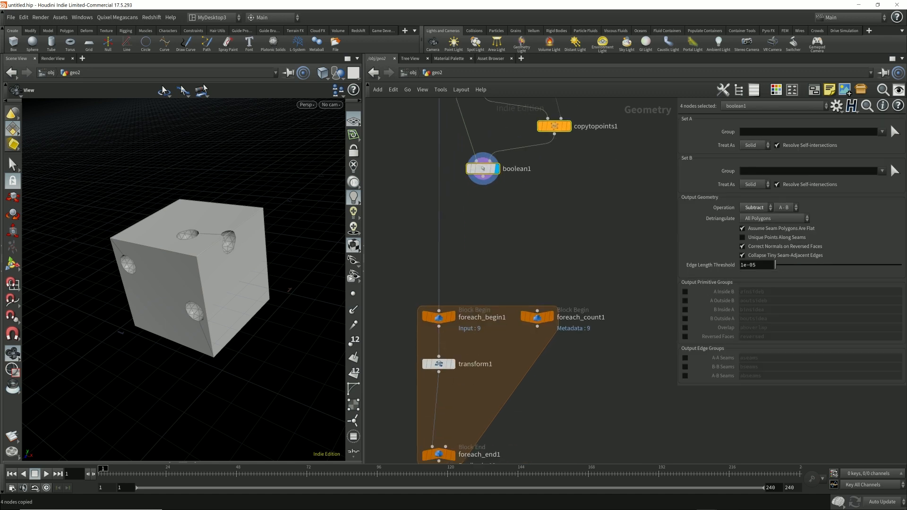
{"action": "middle_click_drag", "start_coordinate": [474, 311], "coordinate": [476, 252]}
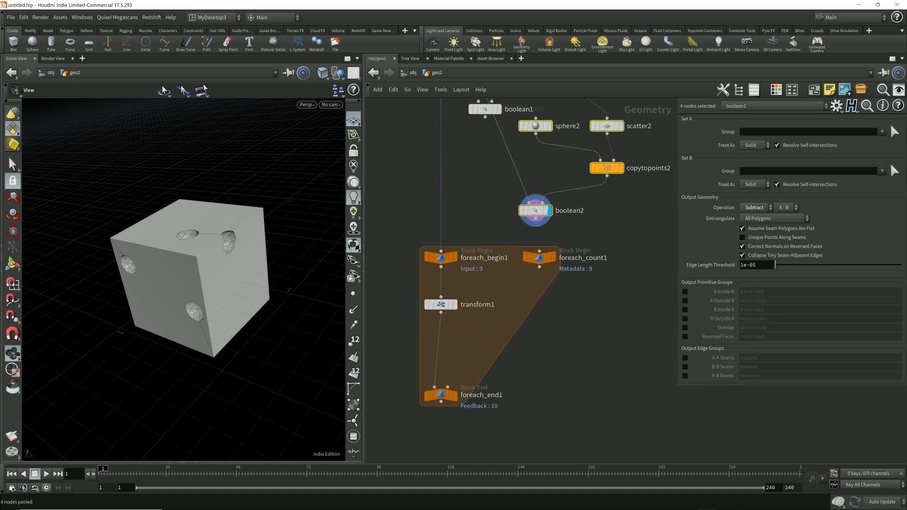
Move the whole for-each block farther down and position the duplicated sphere, scatter, copy and boolean nodes below boolean1
{"action": "scroll", "coordinate": [477, 251], "scroll_direction": "down", "scroll_amount": 2}
{"action": "left_click_drag", "start_coordinate": [404, 251], "coordinate": [595, 363]}
{"action": "left_click_drag", "start_coordinate": [452, 288], "coordinate": [452, 449]}
{"action": "middle_click_drag", "start_coordinate": [581, 243], "coordinate": [568, 293]}
{"action": "left_click_drag", "start_coordinate": [596, 296], "coordinate": [496, 205]}
{"action": "left_click_drag", "start_coordinate": [505, 214], "coordinate": [474, 273]}
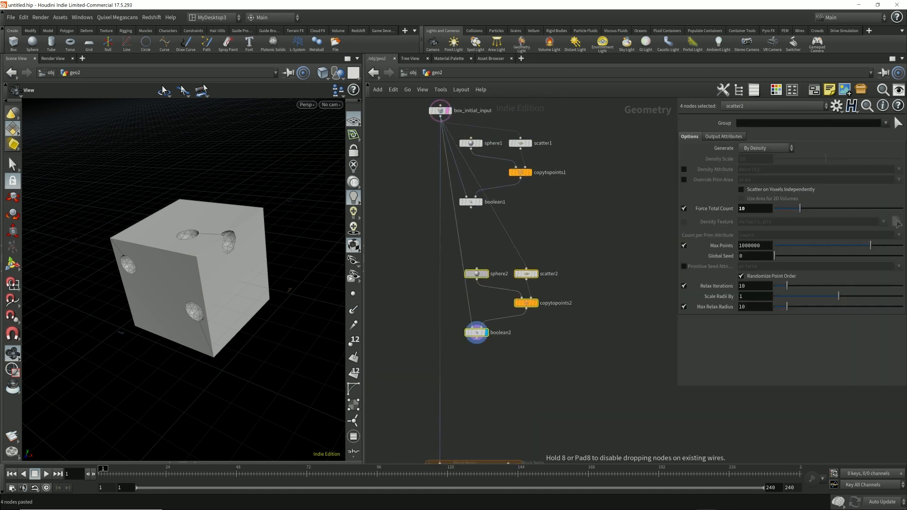
Enclose sphere1, scatter1, copytopoints1 and boolean1 in an enlarged network box titled First Iteration
{"action": "middle_click_drag", "start_coordinate": [573, 232], "coordinate": [570, 260]}
{"action": "left_click_drag", "start_coordinate": [570, 261], "coordinate": [475, 167]}
{"action": "left_click", "coordinate": [814, 90]}
{"action": "left_click_drag", "start_coordinate": [539, 239], "coordinate": [575, 250]}
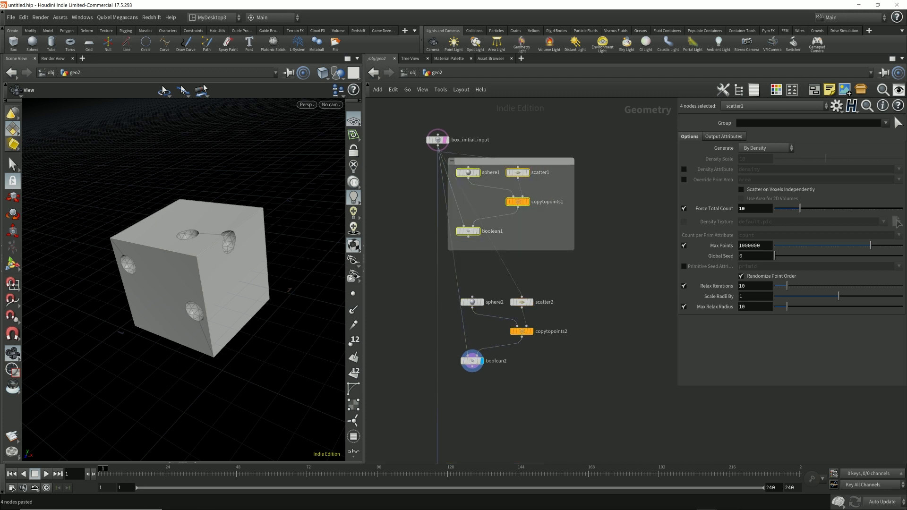
{"action": "left_click_drag", "start_coordinate": [522, 161], "coordinate": [535, 177]}
{"action": "left_click_drag", "start_coordinate": [460, 174], "coordinate": [454, 168]}
{"action": "left_click", "coordinate": [521, 172]}
{"action": "type", "text": "First Iteration"}
{"action": "key", "text": "Return"}
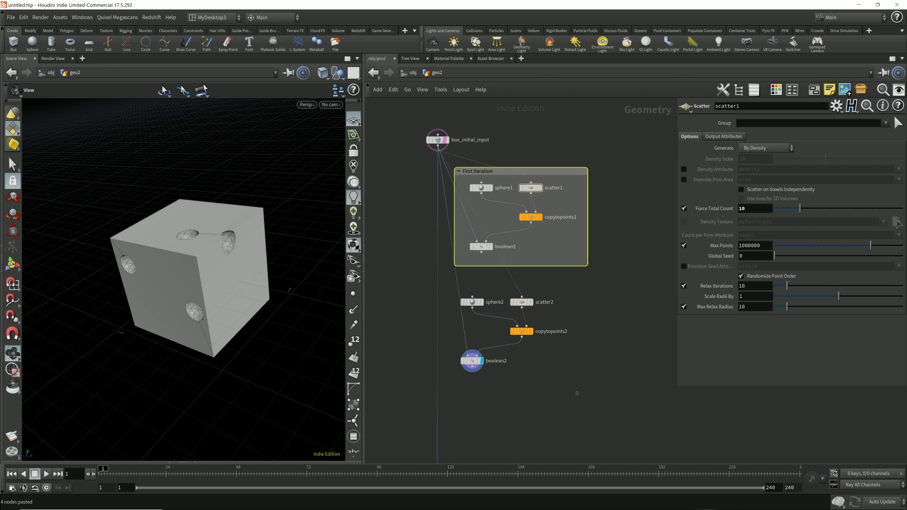
Enclose sphere2, scatter2, copytopoints2 and boolean2 in an enlarged network box titled Second Iteration
{"action": "left_click_drag", "start_coordinate": [576, 392], "coordinate": [453, 288]}
{"action": "left_click", "coordinate": [813, 90]}
{"action": "left_click_drag", "start_coordinate": [542, 369], "coordinate": [587, 385]}
{"action": "left_click", "coordinate": [520, 291]}
{"action": "type", "text": "Second Iteration"}
{"action": "key", "text": "Return"}
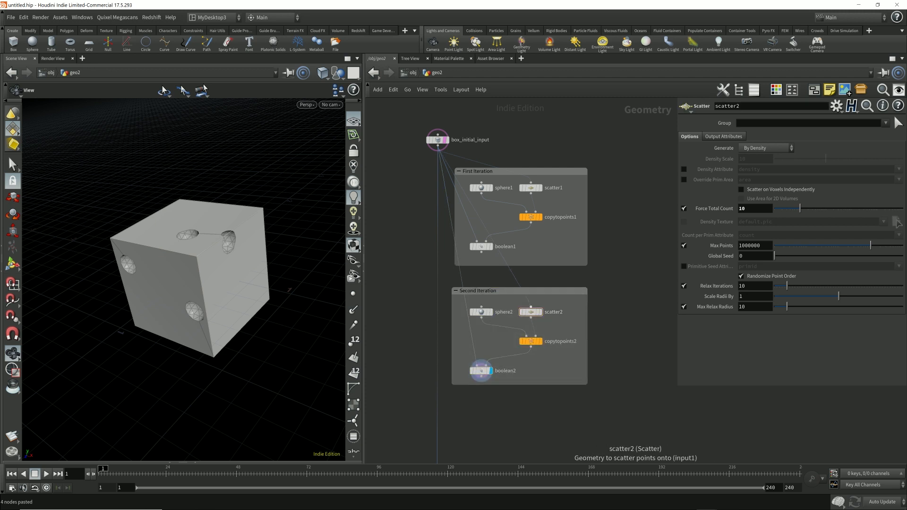
Add a Null node after boolean1 inside the First Iteration box, name it Result_1, and display it
{"action": "left_click", "coordinate": [482, 252]}
{"action": "key", "text": "Tab"}
{"action": "type", "text": "null"}
{"action": "key", "text": "Return"}
{"action": "left_click", "coordinate": [481, 277]}
{"action": "left_click", "coordinate": [499, 277]}
{"action": "type", "text": "Re"}
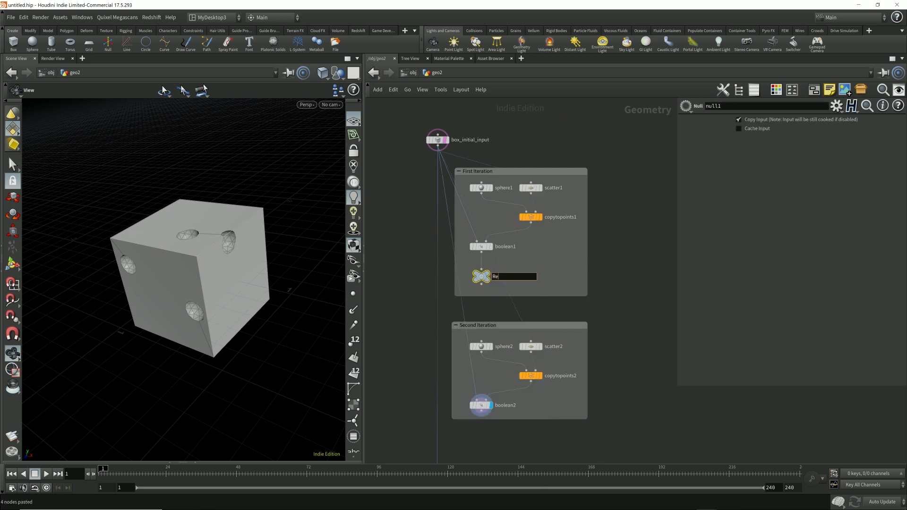
{"action": "type", "text": "sult_1"}
{"action": "key", "text": "Return"}
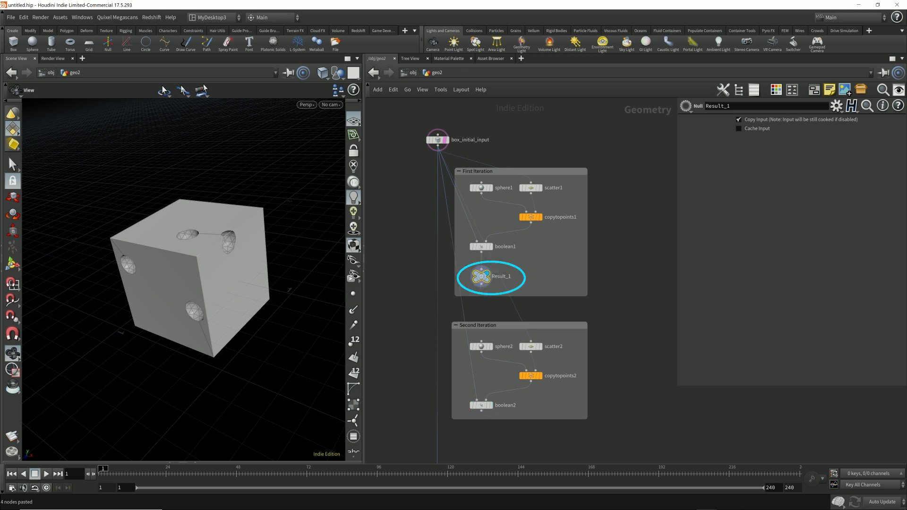
Wire Result_1 into scatter2's input and extend the Second Iteration network box downward
{"action": "left_click", "coordinate": [481, 284]}
{"action": "left_click", "coordinate": [531, 341]}
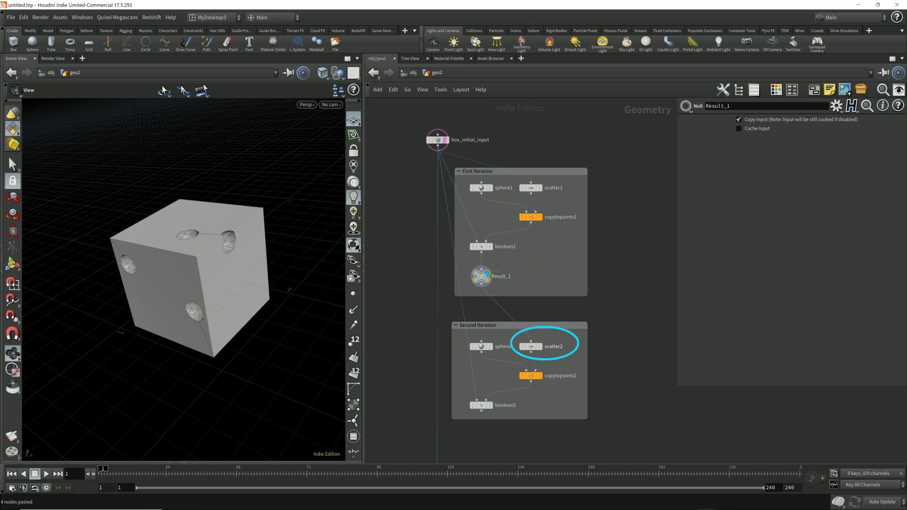
{"action": "middle_click_drag", "start_coordinate": [534, 368], "coordinate": [543, 295]}
{"action": "left_click_drag", "start_coordinate": [529, 345], "coordinate": [529, 387]}
{"action": "left_click_drag", "start_coordinate": [208, 283], "coordinate": [175, 280]}
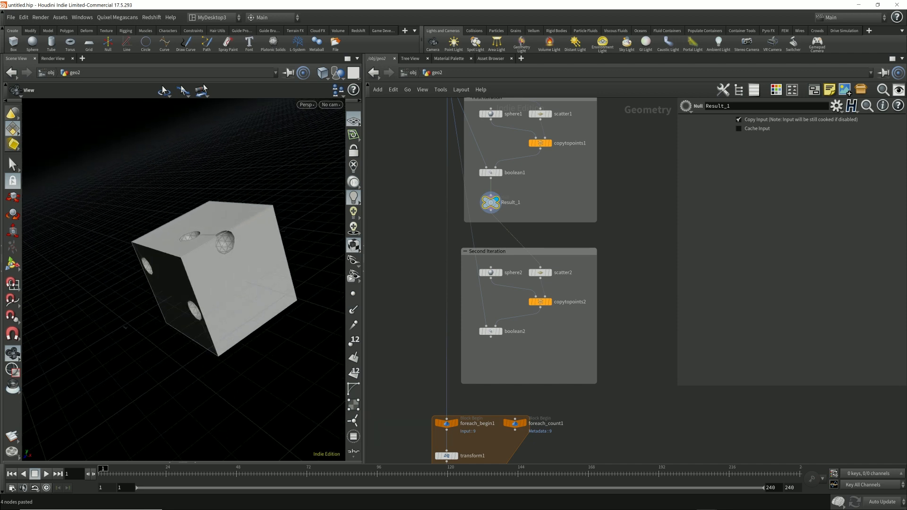
Add a Null node after boolean2 inside the Second Iteration box and name it Result_2
{"action": "scroll", "coordinate": [499, 344], "scroll_direction": "up", "scroll_amount": 1}
{"action": "left_click", "coordinate": [489, 336]}
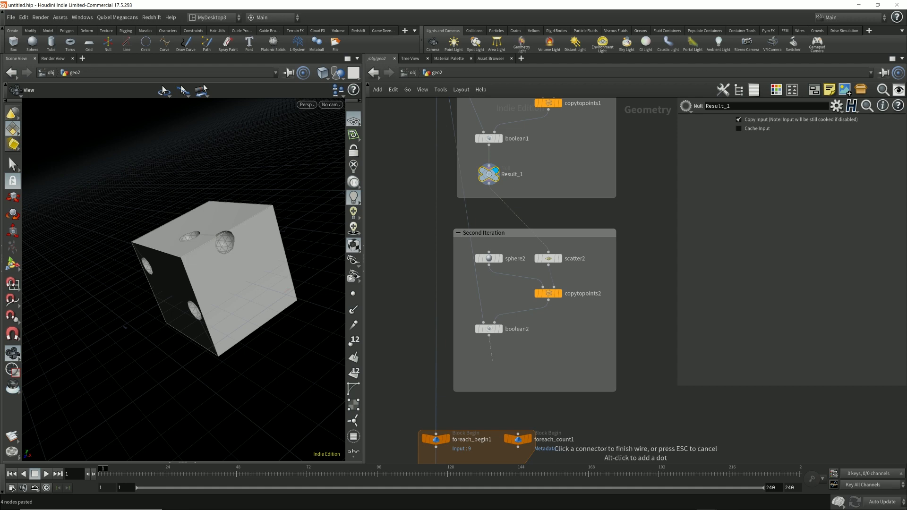
{"action": "left_click", "coordinate": [492, 360]}
{"action": "left_click", "coordinate": [509, 364]}
{"action": "type", "text": "Result_2"}
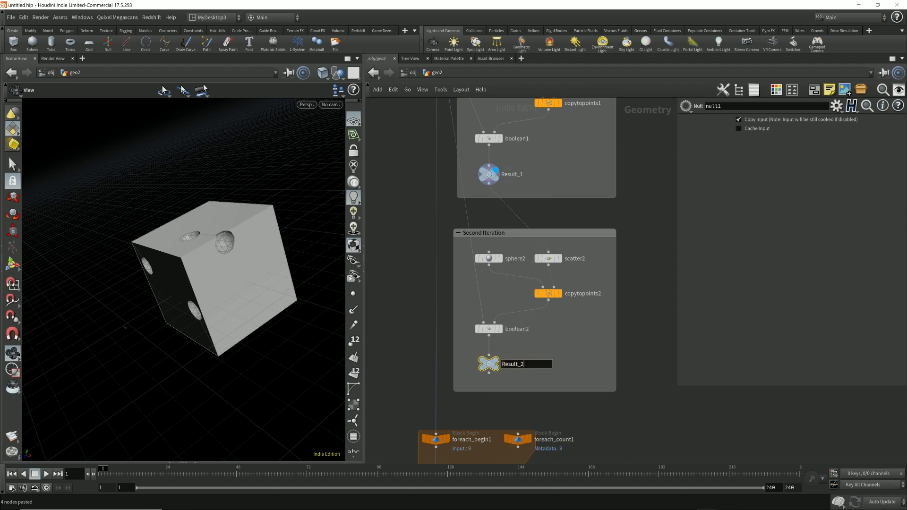
{"action": "key", "text": "Return"}
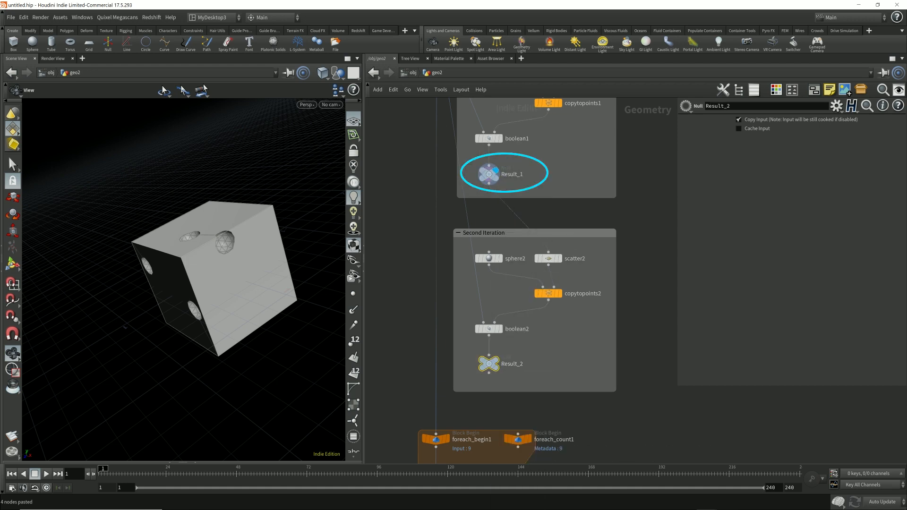
Display scatter2 and copytopoints2 in turn to inspect the second iteration's points and spheres
{"action": "left_click", "coordinate": [559, 259]}
{"action": "left_click_drag", "start_coordinate": [184, 279], "coordinate": [241, 283]}
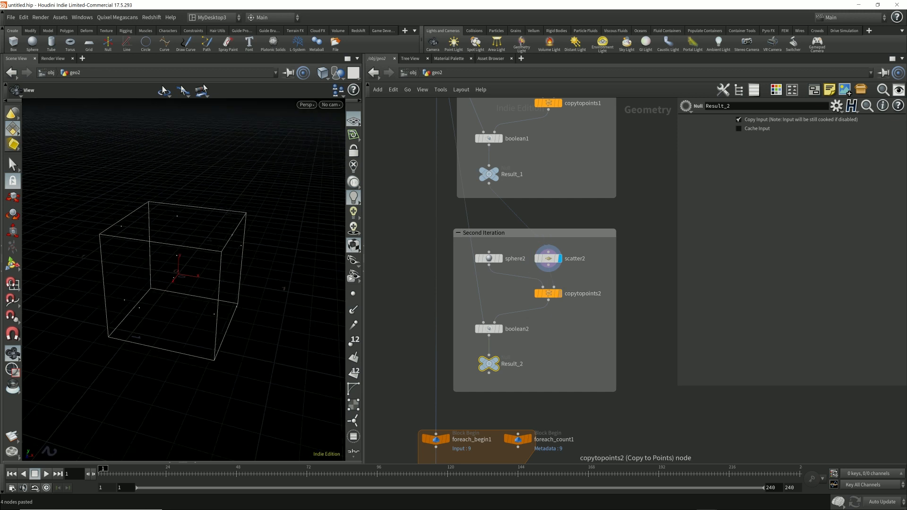
{"action": "left_click", "coordinate": [560, 293]}
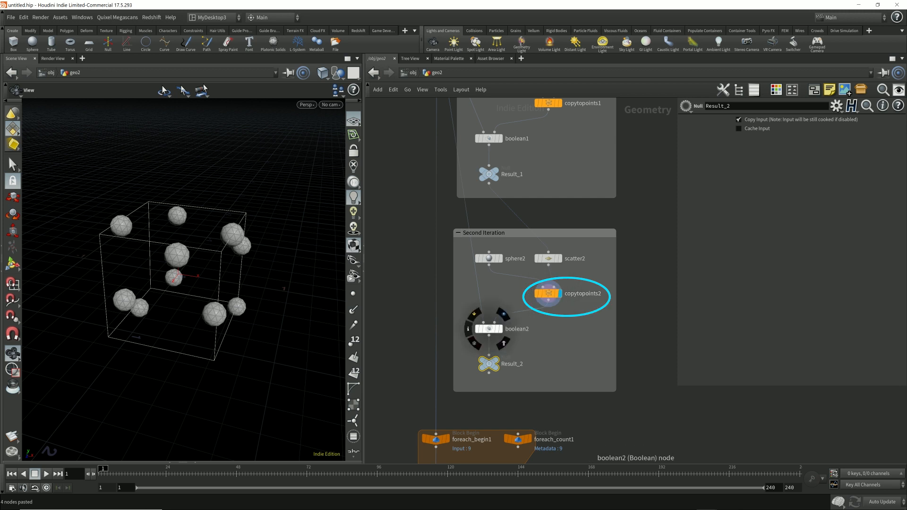
{"action": "middle_click_drag", "start_coordinate": [515, 345], "coordinate": [514, 385]}
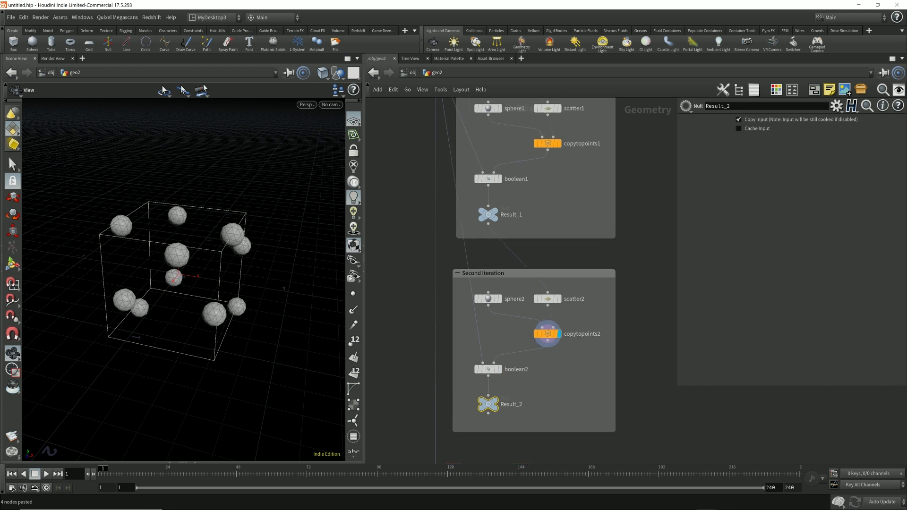
Wire Result_1 into boolean2's first input, shift sphere2, scatter2 and copytopoints2 aside from the wire, and display Result_2
{"action": "left_click_drag", "start_coordinate": [488, 223], "coordinate": [464, 239]}
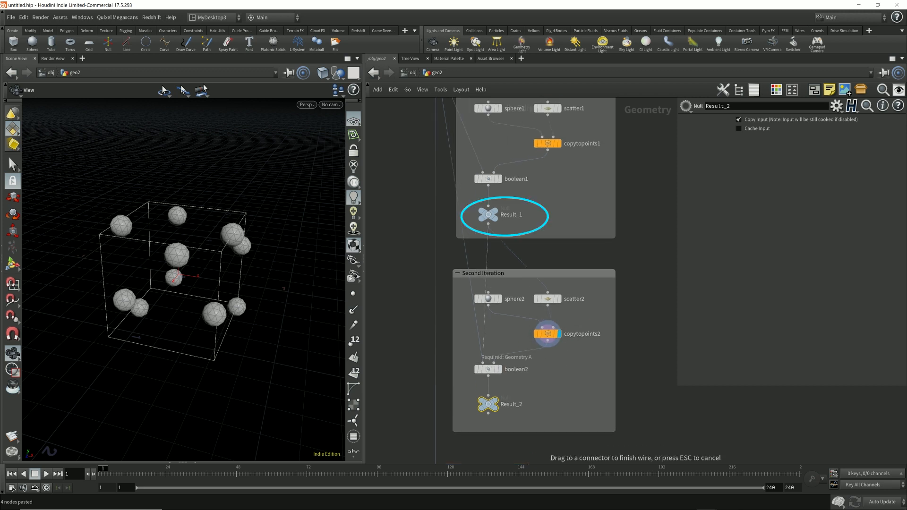
{"action": "left_click_drag", "start_coordinate": [483, 363], "coordinate": [483, 362]}
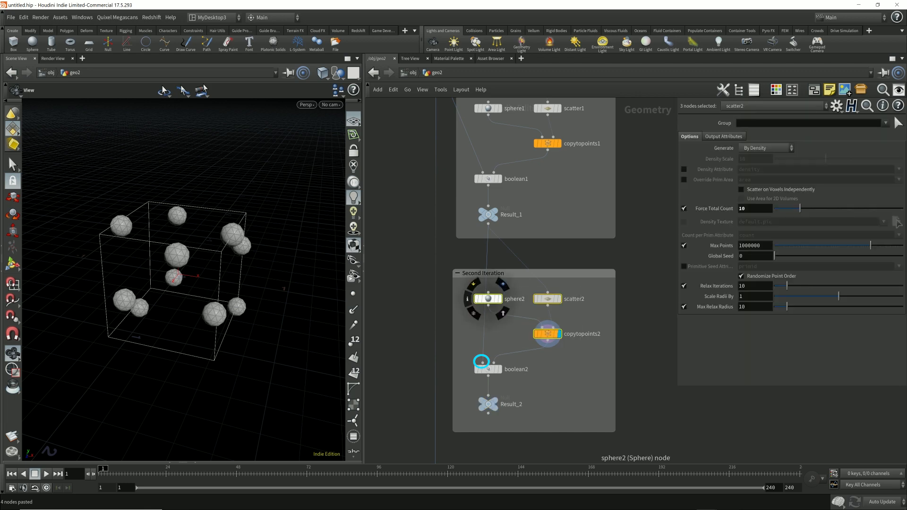
{"action": "left_click_drag", "start_coordinate": [488, 299], "coordinate": [534, 302]}
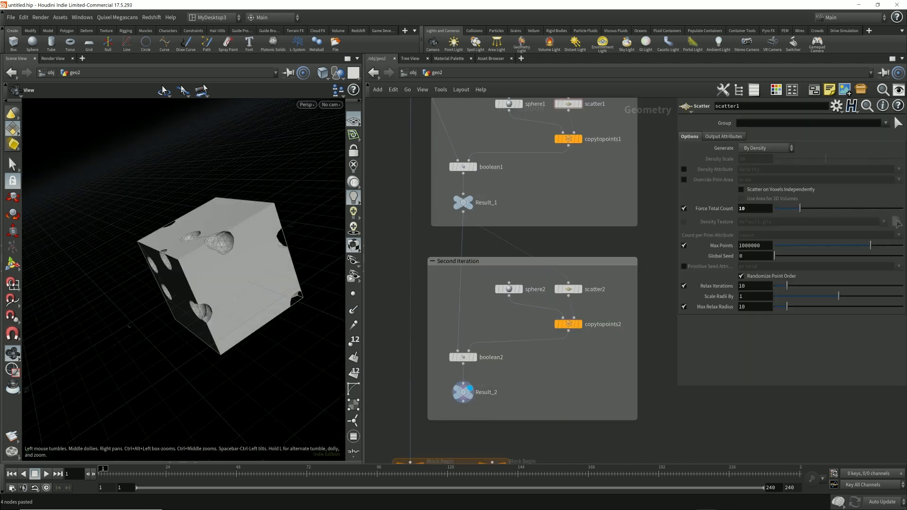
{"action": "left_click_drag", "start_coordinate": [156, 283], "coordinate": [185, 271]}
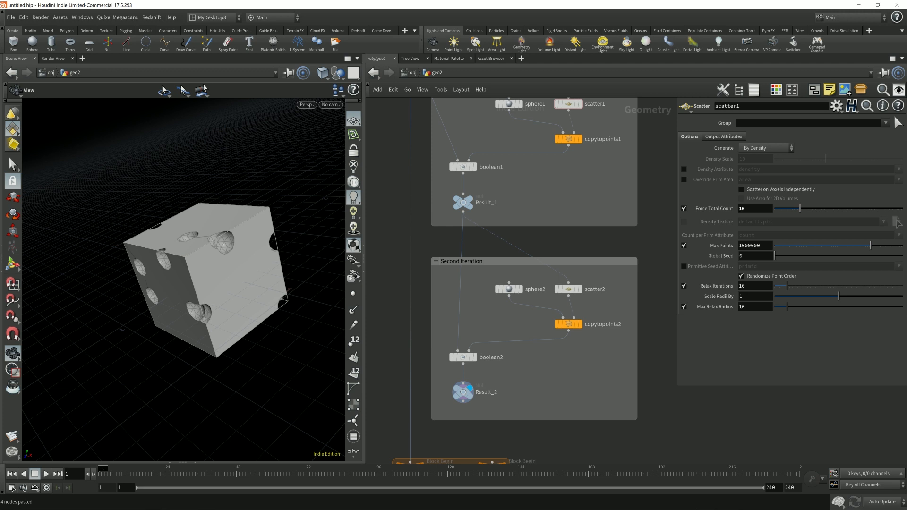
{"action": "left_click", "coordinate": [467, 262]}
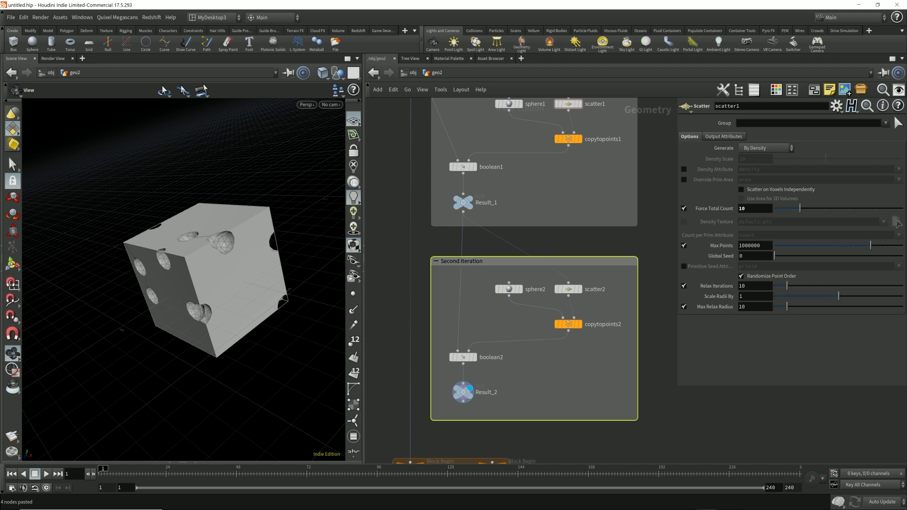
Copy box_initial_input and both iteration network boxes with their nodes into a new Geometry object
{"action": "scroll", "coordinate": [466, 266], "scroll_direction": "down", "scroll_amount": 3}
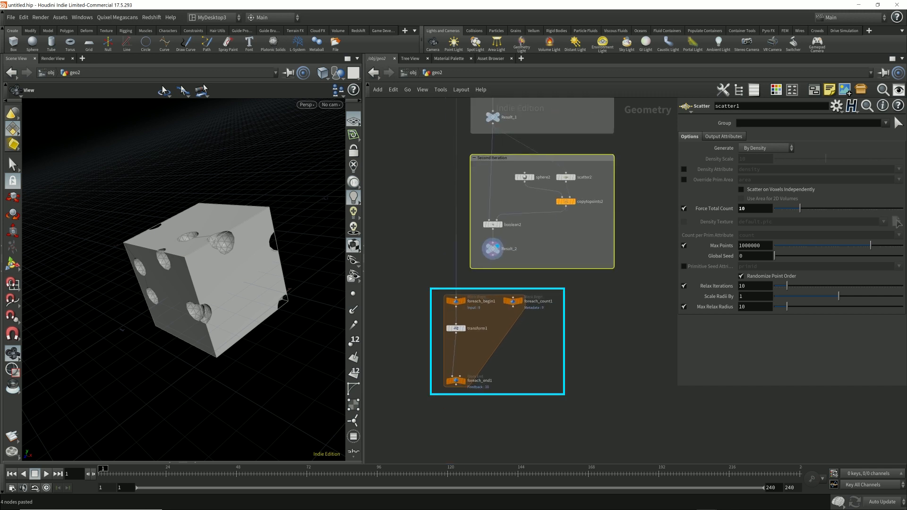
{"action": "left_click_drag", "start_coordinate": [587, 427], "coordinate": [421, 291]}
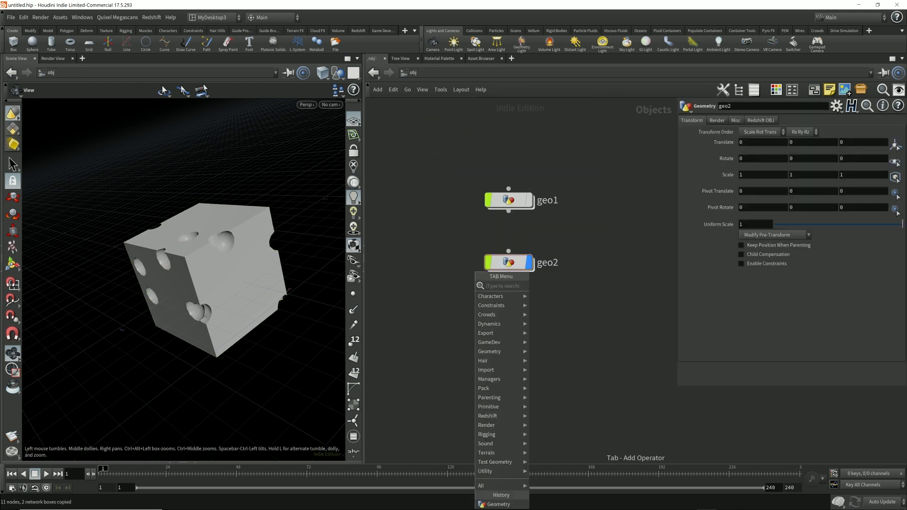
{"action": "key", "text": "Return"}
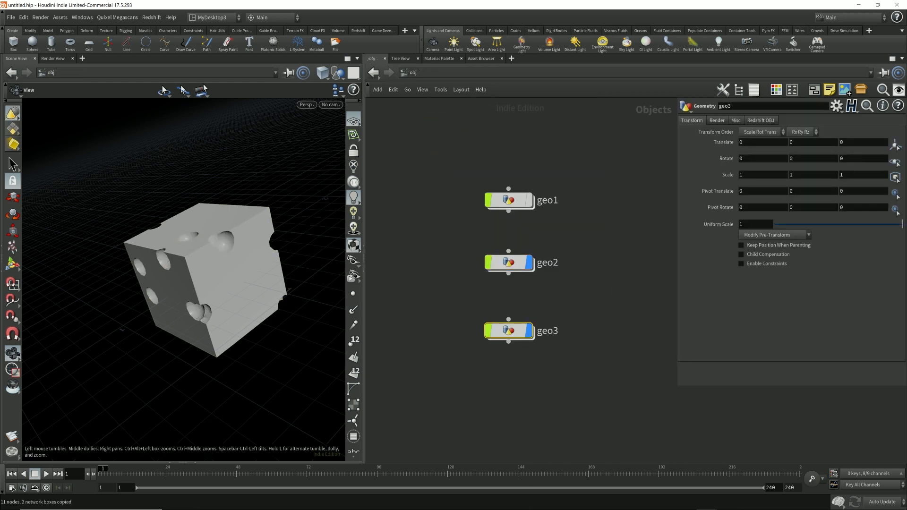
{"action": "double_click", "coordinate": [509, 331]}
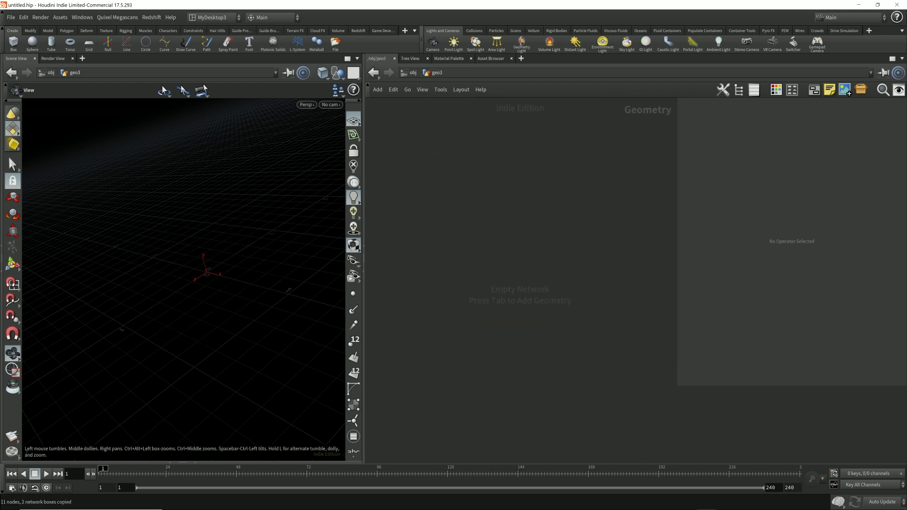
{"action": "key", "text": "ctrl+v"}
{"action": "key", "text": "h"}
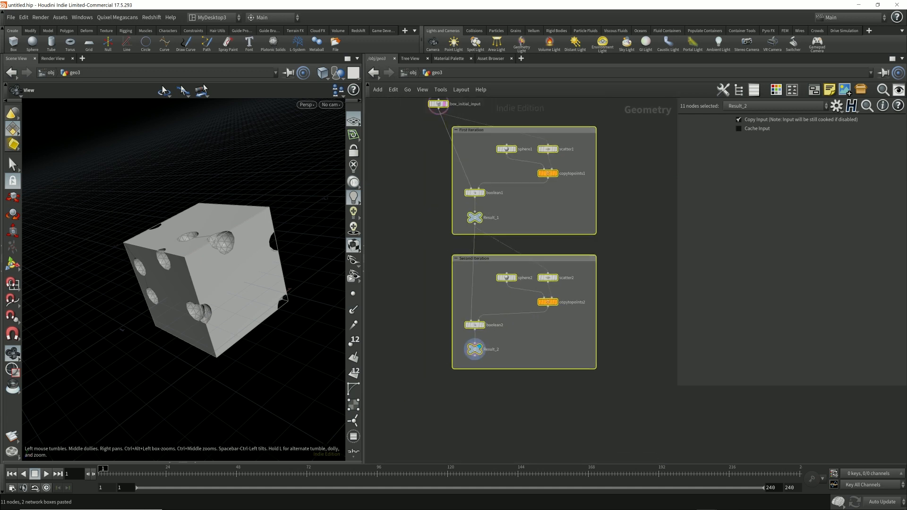
Delete the Second Iteration network box and all of its nodes from the pasted network
{"action": "left_click", "coordinate": [430, 265]}
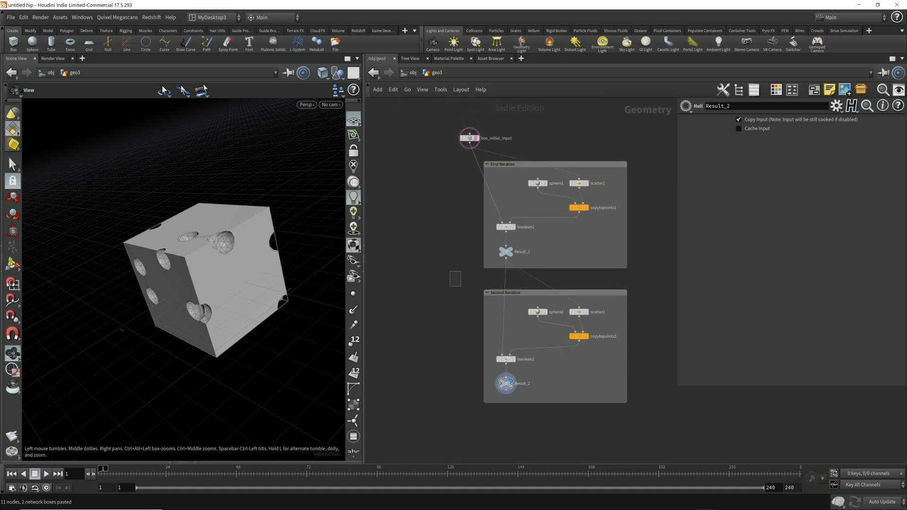
{"action": "left_click_drag", "start_coordinate": [461, 286], "coordinate": [630, 429]}
{"action": "key", "text": "Delete"}
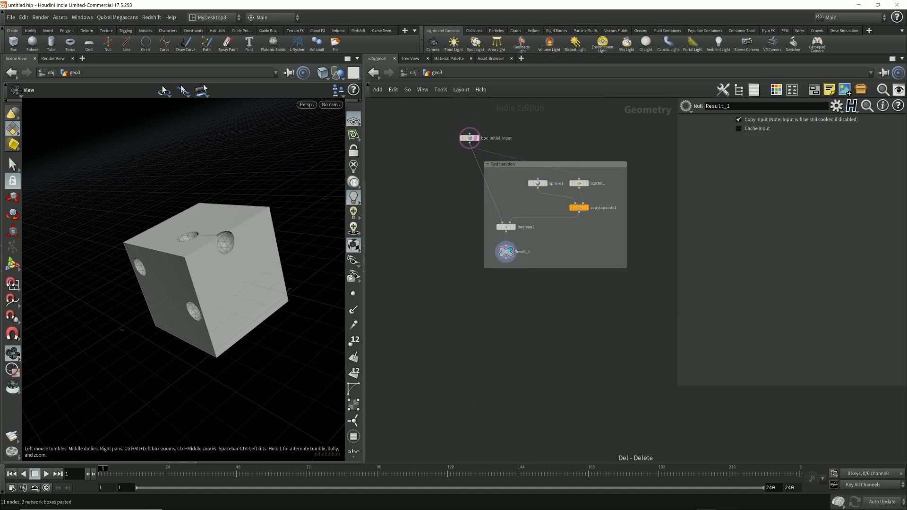
Add a For-Each Number block fed by box_initial_input and place it below the First Iteration box
{"action": "left_click", "coordinate": [469, 143]}
{"action": "key", "text": "Tab"}
{"action": "type", "text": "for"}
{"action": "key", "text": "Down"}
{"action": "key", "text": "Down"}
{"action": "key", "text": "Down"}
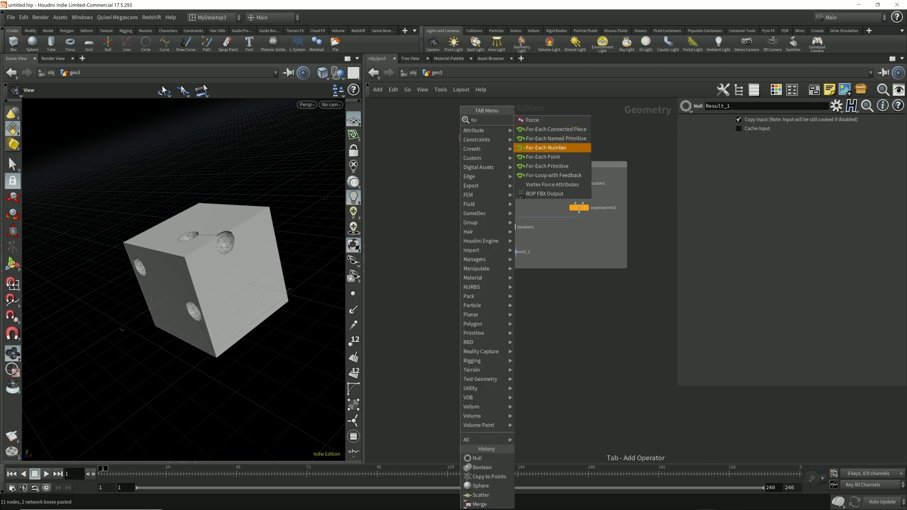
{"action": "key", "text": "Return"}
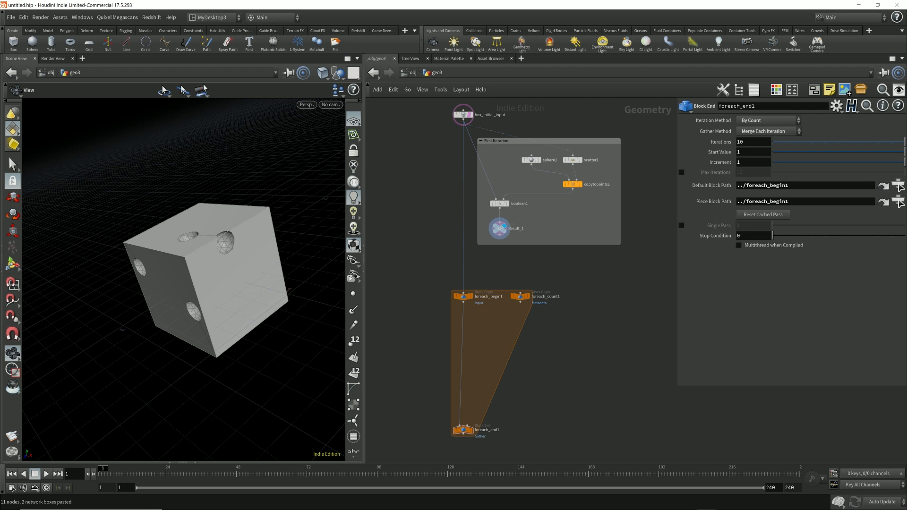
Move the five First Iteration nodes down into the for-each block and wire foreach_begin1 into scatter1
{"action": "left_click_drag", "start_coordinate": [603, 237], "coordinate": [491, 155]}
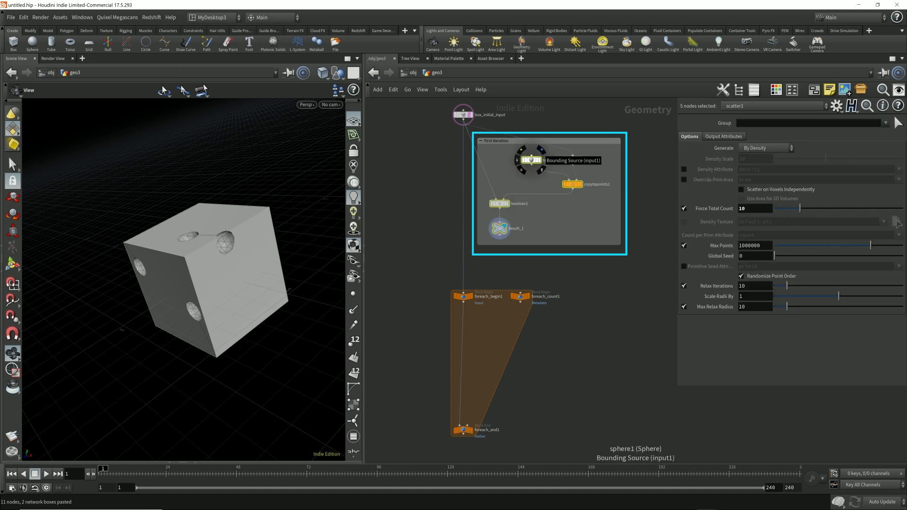
{"action": "left_click_drag", "start_coordinate": [531, 160], "coordinate": [507, 332]}
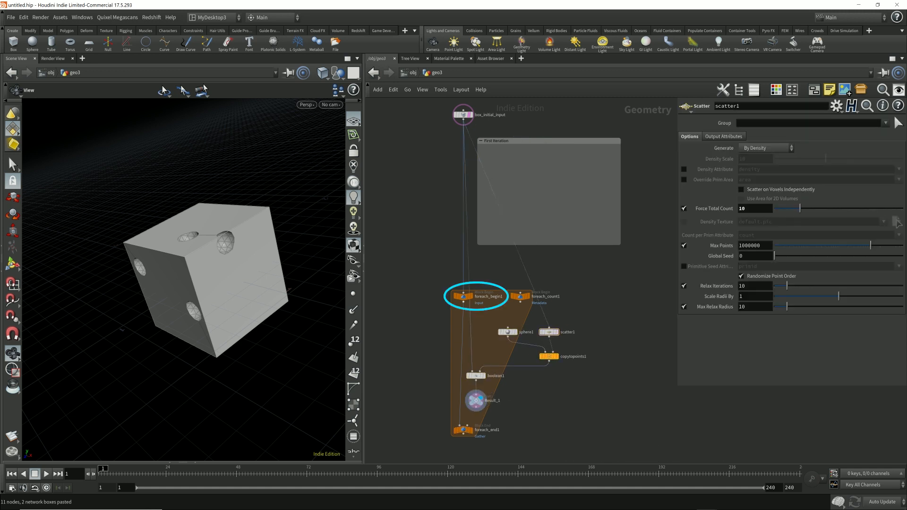
{"action": "left_click_drag", "start_coordinate": [463, 301], "coordinate": [432, 305]}
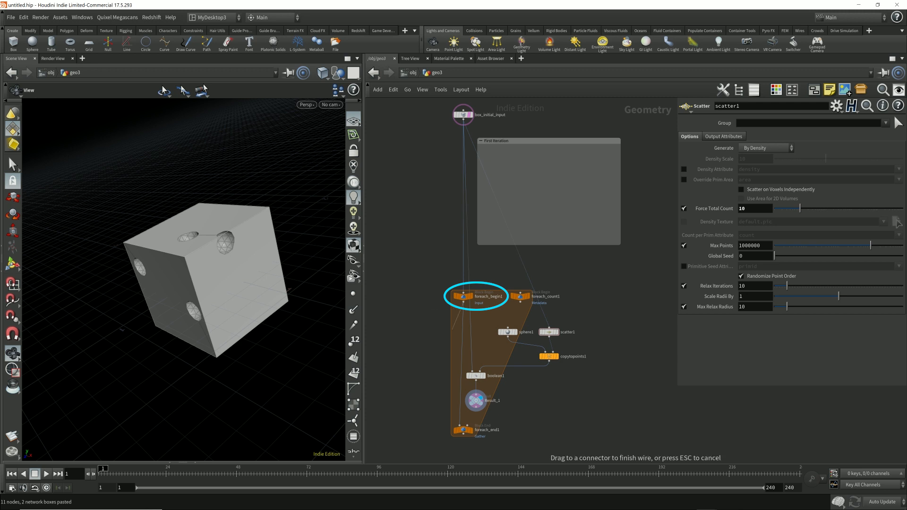
{"action": "left_click_drag", "start_coordinate": [451, 330], "coordinate": [549, 328]}
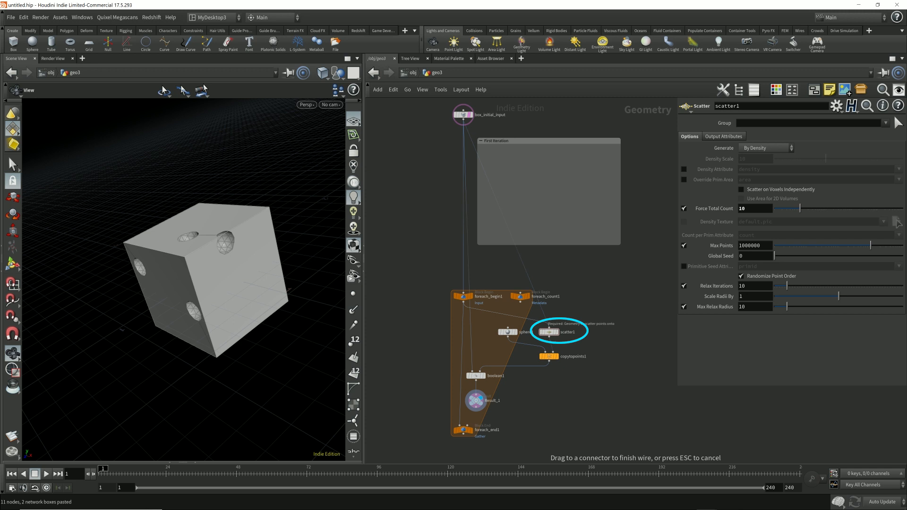
{"action": "left_click_drag", "start_coordinate": [549, 328], "coordinate": [549, 329]}
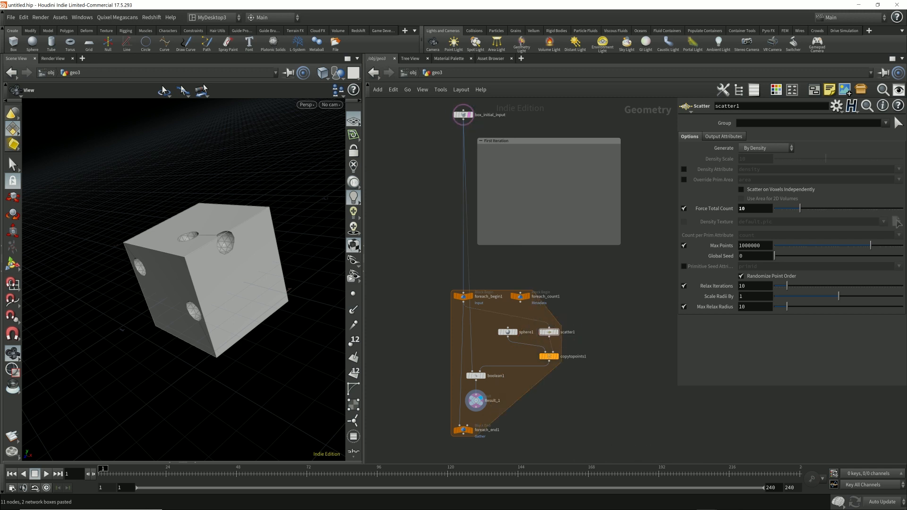
Wire foreach_begin1 into boolean1's first input, connect Result_1 to foreach_end1, and display foreach_end1
{"action": "left_click", "coordinate": [471, 370]}
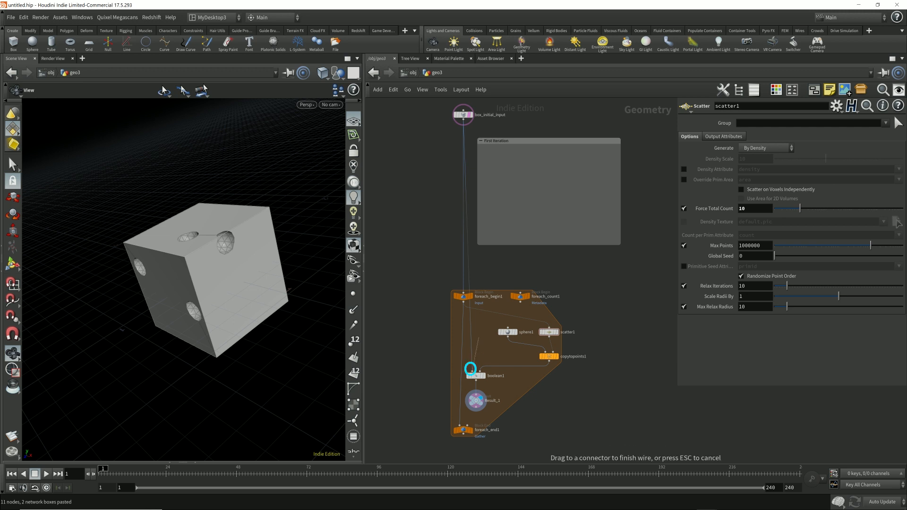
{"action": "left_click", "coordinate": [464, 303]}
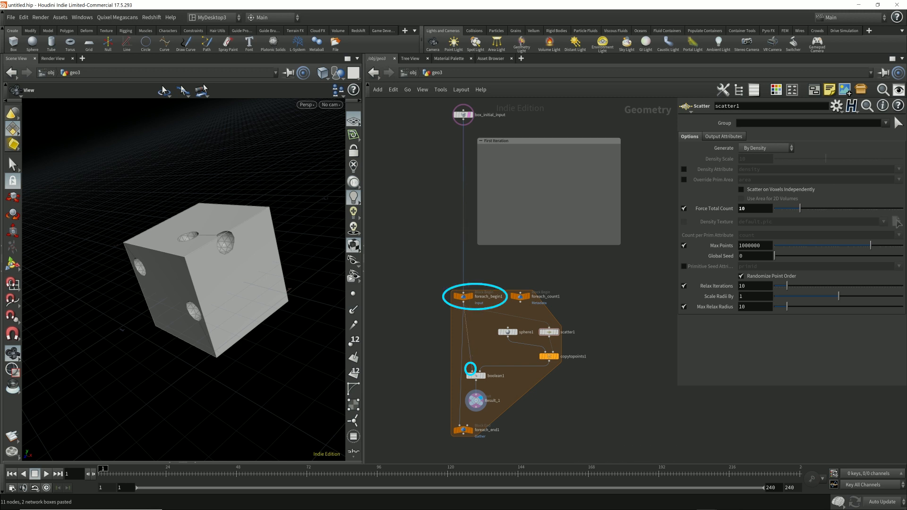
{"action": "left_click_drag", "start_coordinate": [474, 417], "coordinate": [459, 426]}
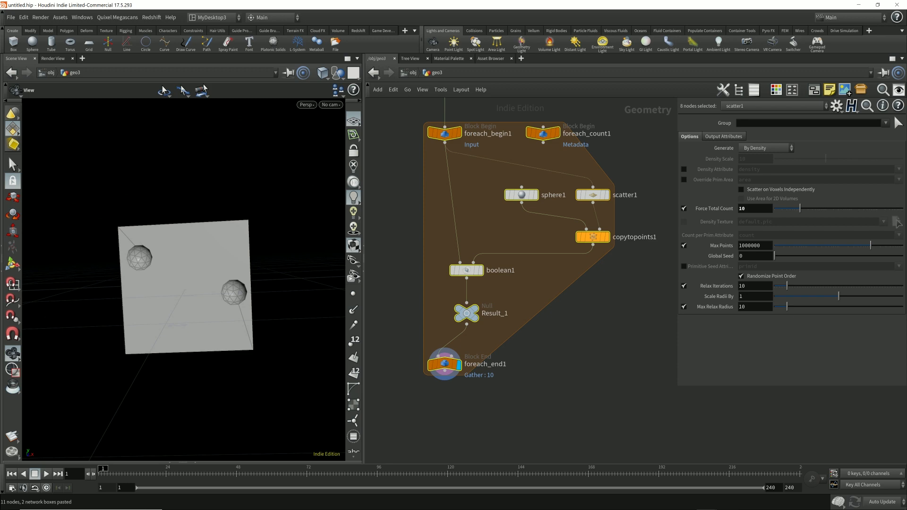
Examine the loop's resulting cube, foreach_begin1's method setting, and the box_initial_input node that feeds it
{"action": "left_click_drag", "start_coordinate": [189, 265], "coordinate": [158, 283]}
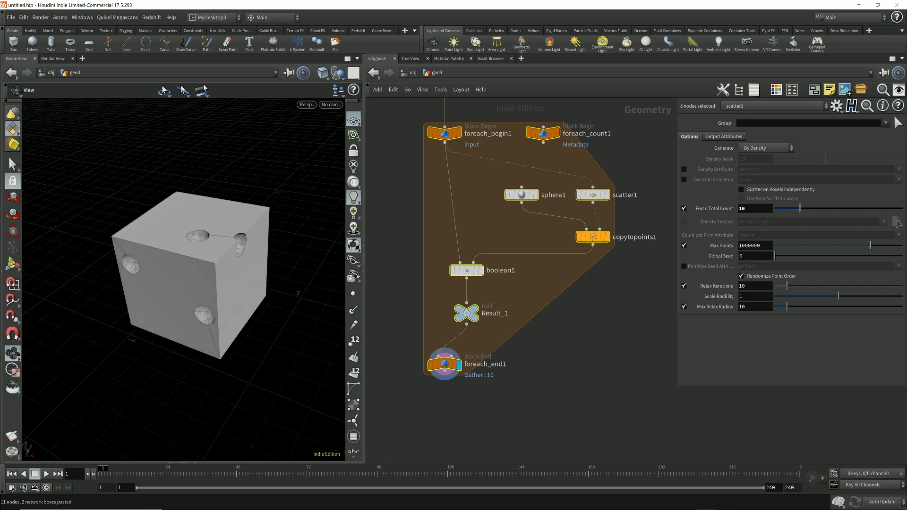
{"action": "left_click", "coordinate": [401, 213]}
{"action": "middle_click_drag", "start_coordinate": [401, 213], "coordinate": [399, 290]}
{"action": "left_click", "coordinate": [442, 212]}
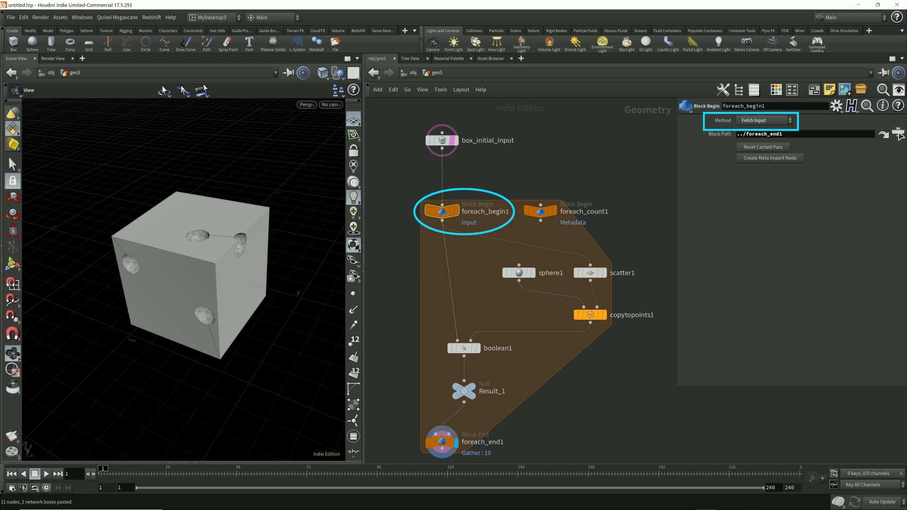
{"action": "left_click", "coordinate": [442, 140]}
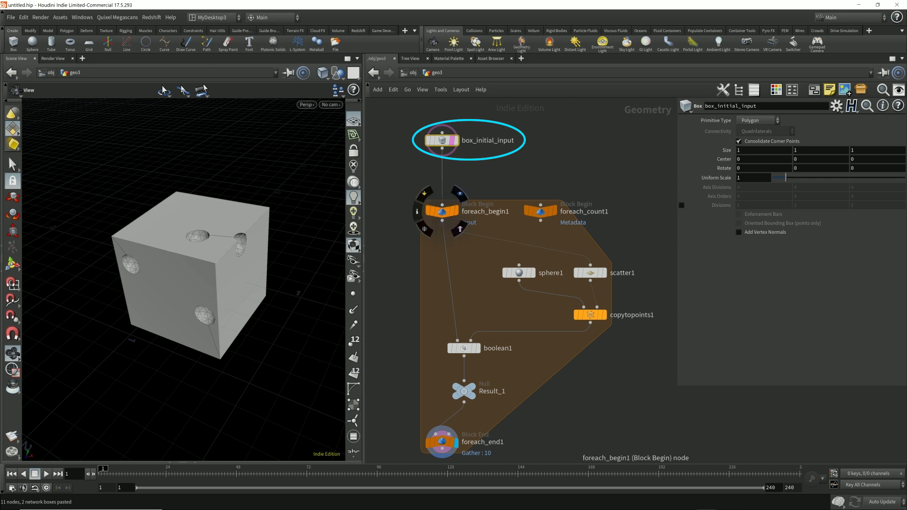
{"action": "left_click", "coordinate": [442, 211]}
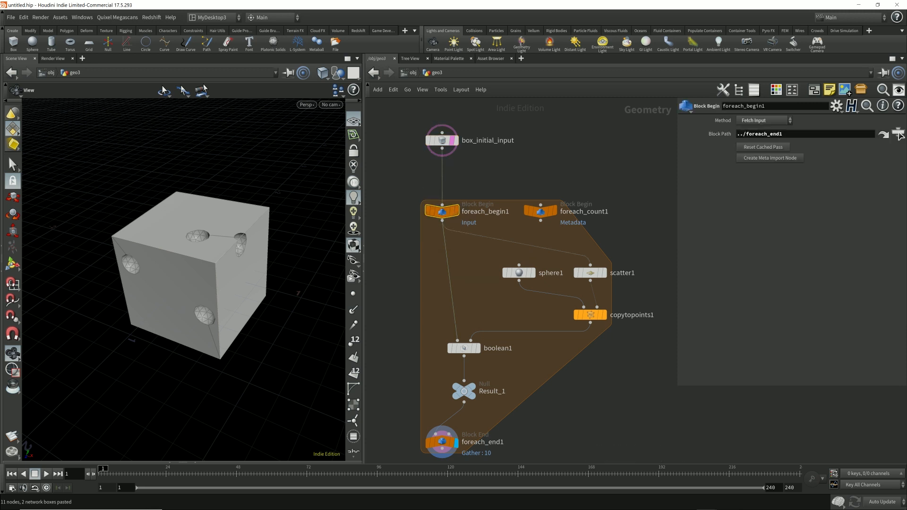
Set foreach_begin1's method to Fetch Feedback and check the cube at Result_1 and at foreach_end1
{"action": "middle_click_drag", "start_coordinate": [515, 288], "coordinate": [511, 273]}
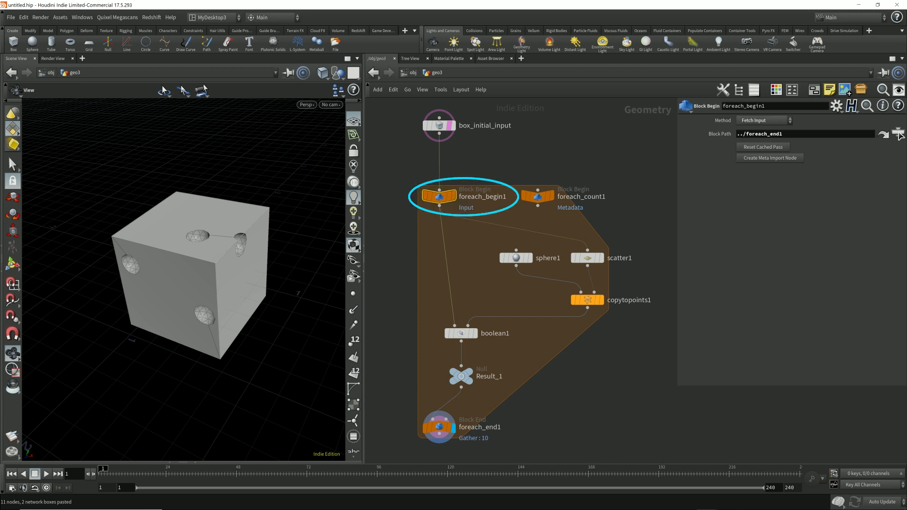
{"action": "left_click", "coordinate": [764, 120]}
{"action": "left_click", "coordinate": [760, 129]}
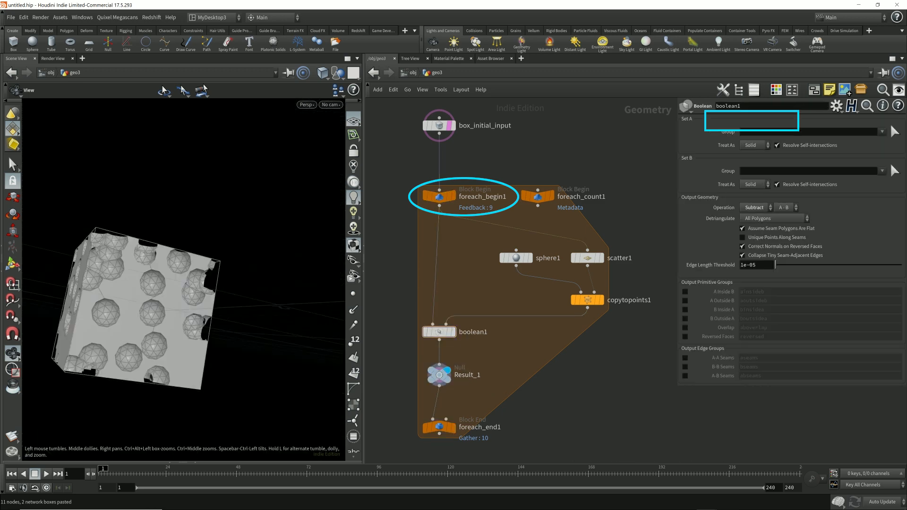
{"action": "mouse_move", "coordinate": [185, 285]}
{"action": "left_mouse_down"}
{"action": "mouse_move", "coordinate": [231, 277]}
{"action": "mouse_move", "coordinate": [250, 241]}
{"action": "mouse_move", "coordinate": [236, 226]}
{"action": "mouse_move", "coordinate": [179, 264]}
{"action": "left_mouse_up"}
{"action": "left_click", "coordinate": [453, 427]}
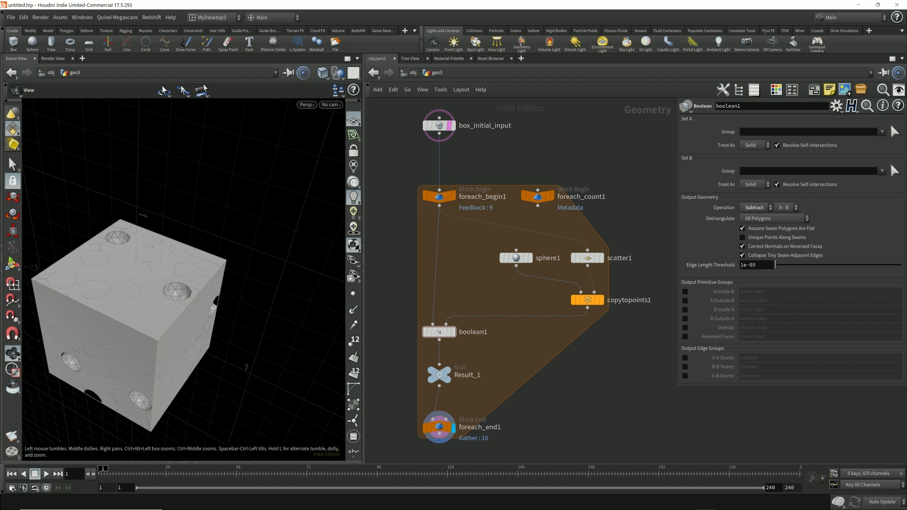
Set foreach_end1's Gather Method to Feedback Each Iteration and inspect the resulting cube
{"action": "left_click_drag", "start_coordinate": [189, 283], "coordinate": [229, 270]}
{"action": "left_click", "coordinate": [438, 427]}
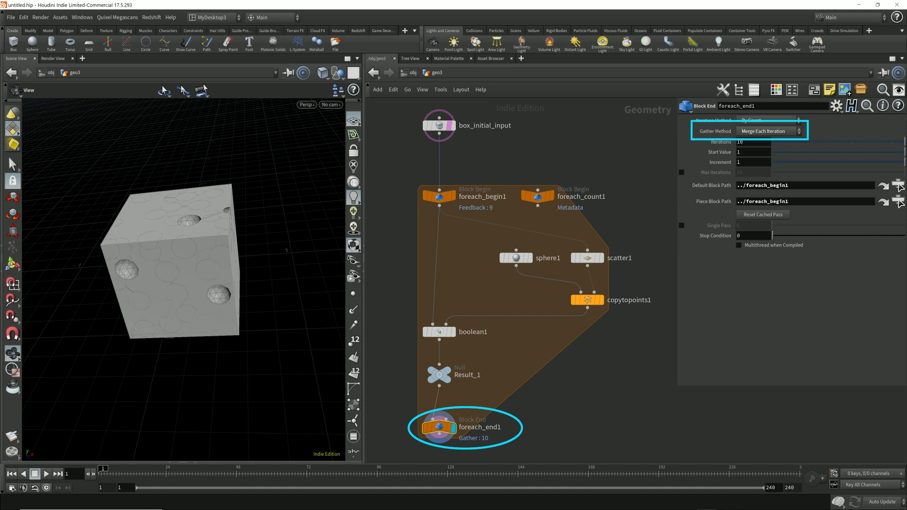
{"action": "left_click", "coordinate": [768, 132]}
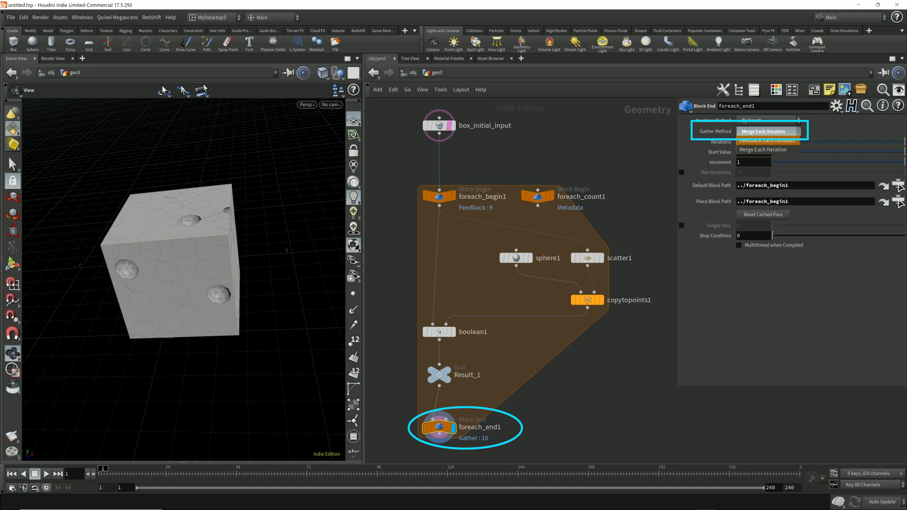
{"action": "left_click", "coordinate": [766, 140]}
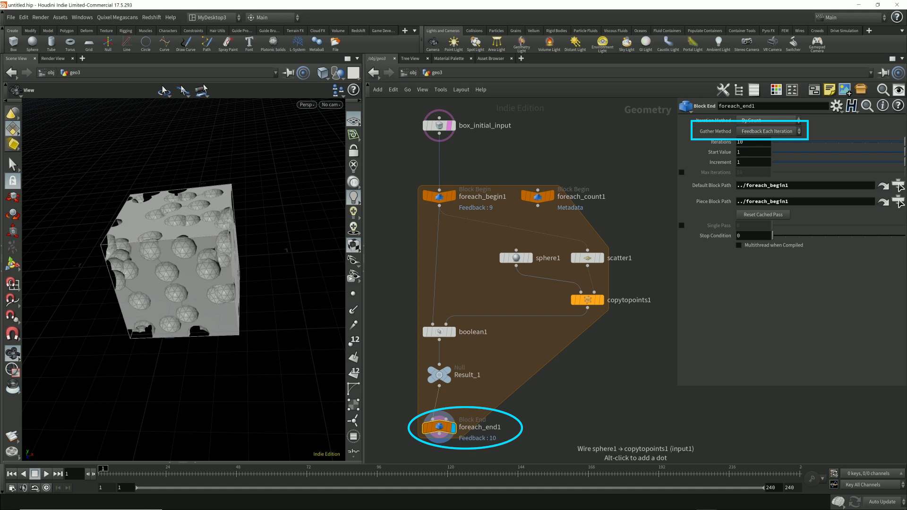
{"action": "left_click_drag", "start_coordinate": [198, 265], "coordinate": [161, 264]}
{"action": "left_click", "coordinate": [457, 143]}
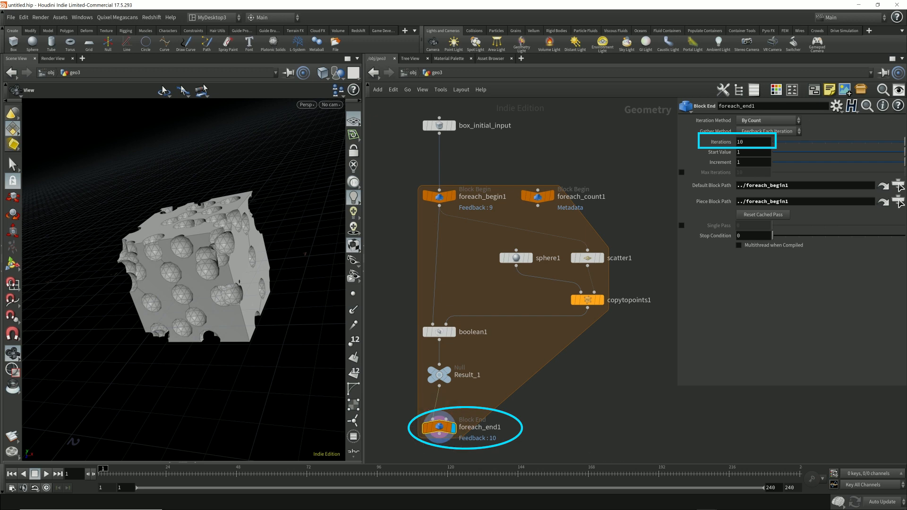
Set foreach_end1's Iterations to 1, inspect the cube, and raise the value to 2
{"action": "double_click", "coordinate": [742, 142]}
{"action": "type", "text": "1"}
{"action": "key", "text": "Return"}
{"action": "left_click_drag", "start_coordinate": [189, 274], "coordinate": [156, 246]}
{"action": "double_click", "coordinate": [742, 142]}
{"action": "type", "text": "2"}
{"action": "key", "text": "Return"}
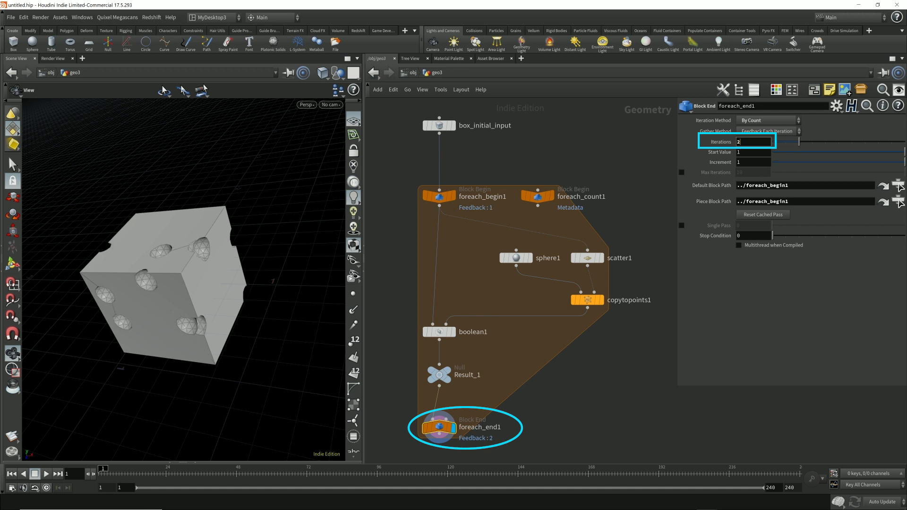
Raise foreach_end1's Iterations one at a time up to 10 and inspect the cube from another angle
{"action": "key", "text": "Up"}
{"action": "key", "text": "Up"}
{"action": "key", "text": "Up"}
{"action": "key", "text": "Up"}
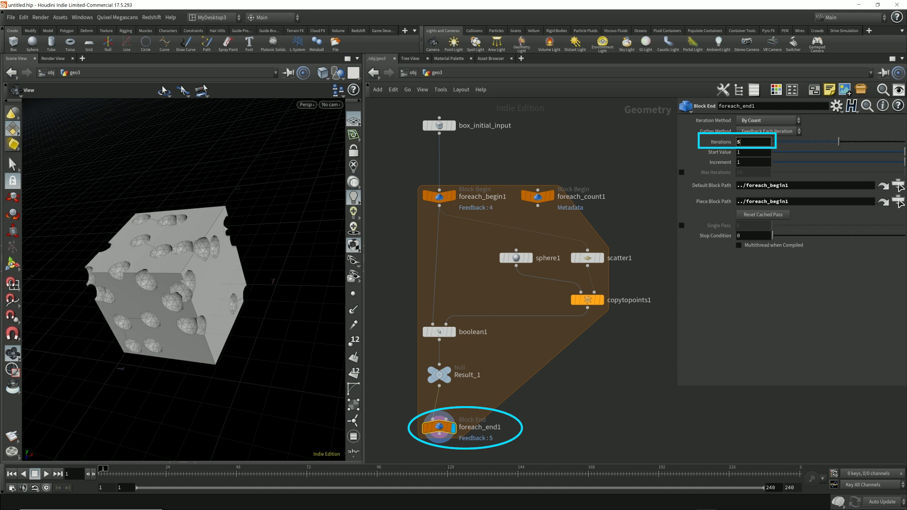
{"action": "key", "text": "Up"}
{"action": "key", "text": "Up"}
{"action": "key", "text": "Up"}
{"action": "key", "text": "Up"}
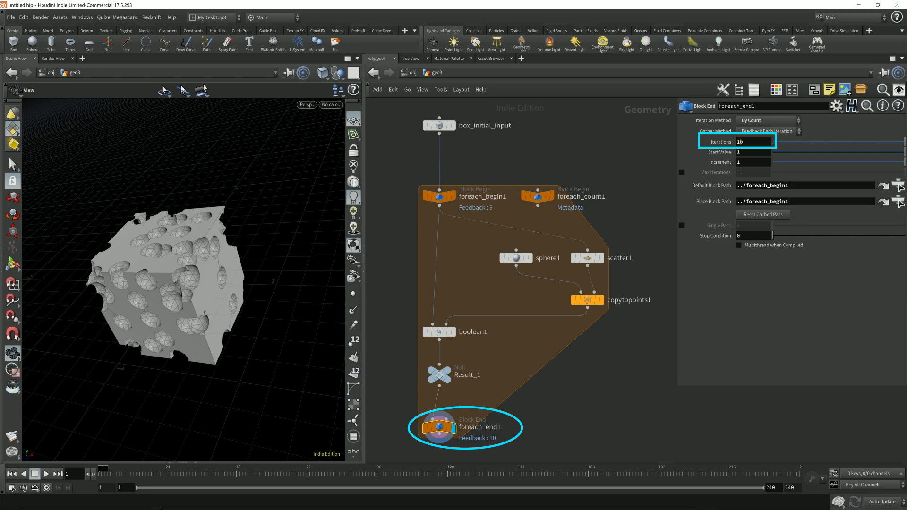
{"action": "left_click_drag", "start_coordinate": [180, 283], "coordinate": [199, 264]}
Set foreach_end1's Iterations to 1 and check the point count in its node info
{"action": "double_click", "coordinate": [744, 142]}
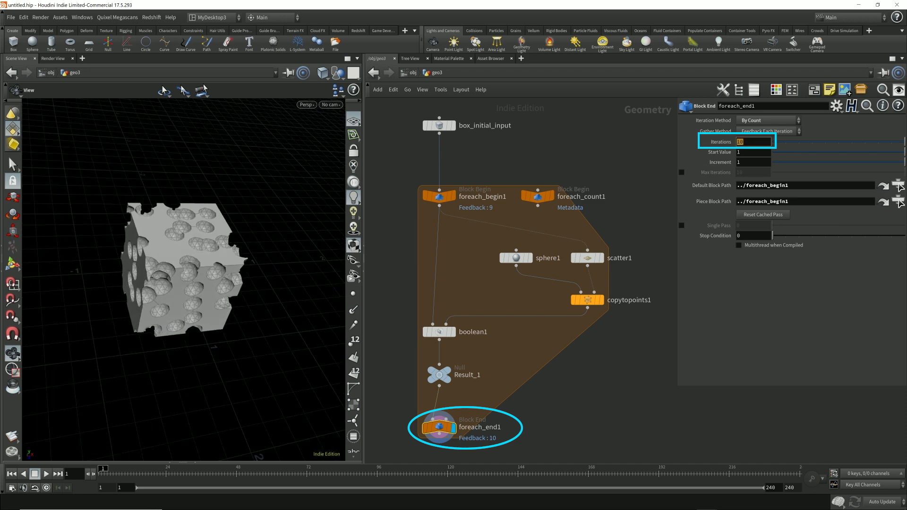
{"action": "left_click", "coordinate": [744, 142]}
{"action": "key", "text": "BackSpace"}
{"action": "key", "text": "Return"}
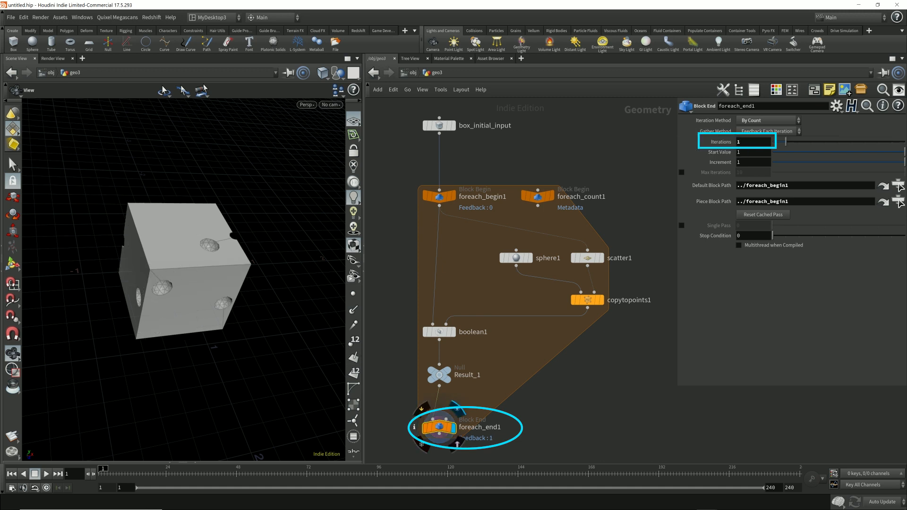
{"action": "left_click", "coordinate": [415, 426]}
{"action": "left_click", "coordinate": [428, 258]}
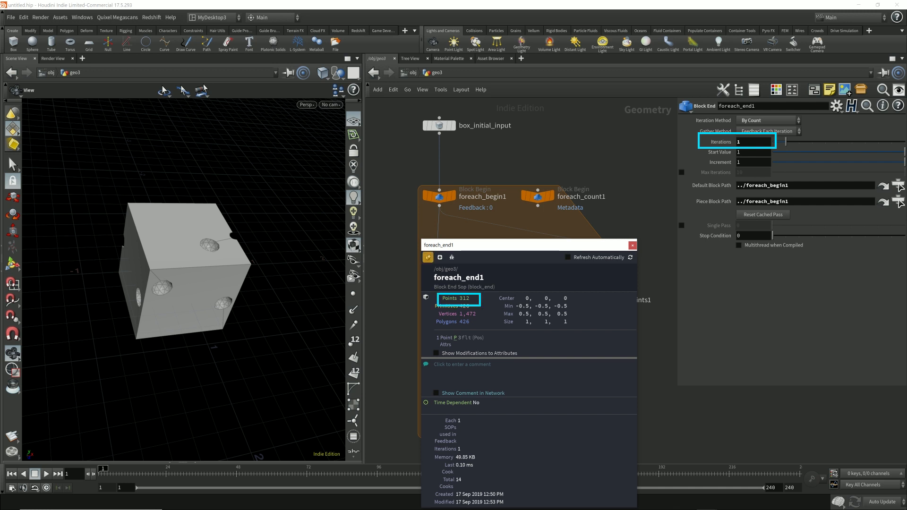
{"action": "left_click_drag", "start_coordinate": [489, 245], "coordinate": [67, 411]}
Set foreach_end1's Iterations to 2, check the point count in its node info, and close the info window
{"action": "key", "text": "Up"}
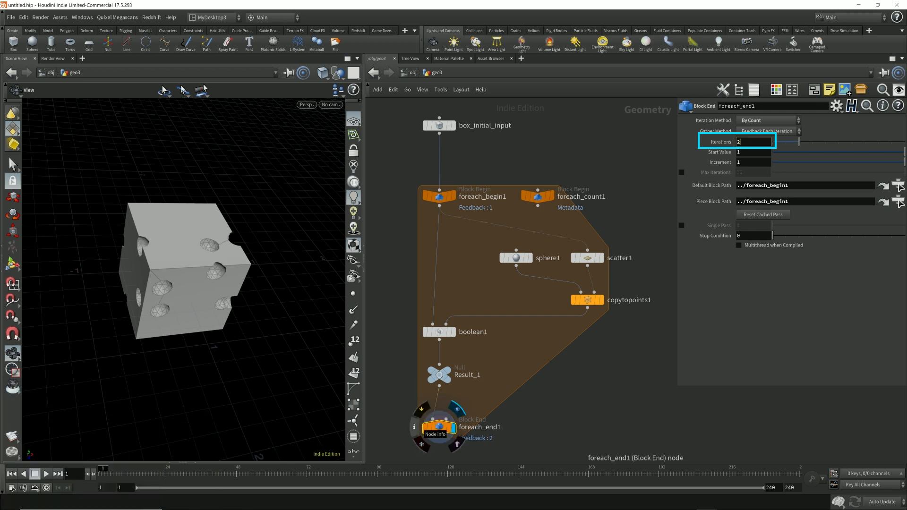
{"action": "left_click", "coordinate": [415, 427]}
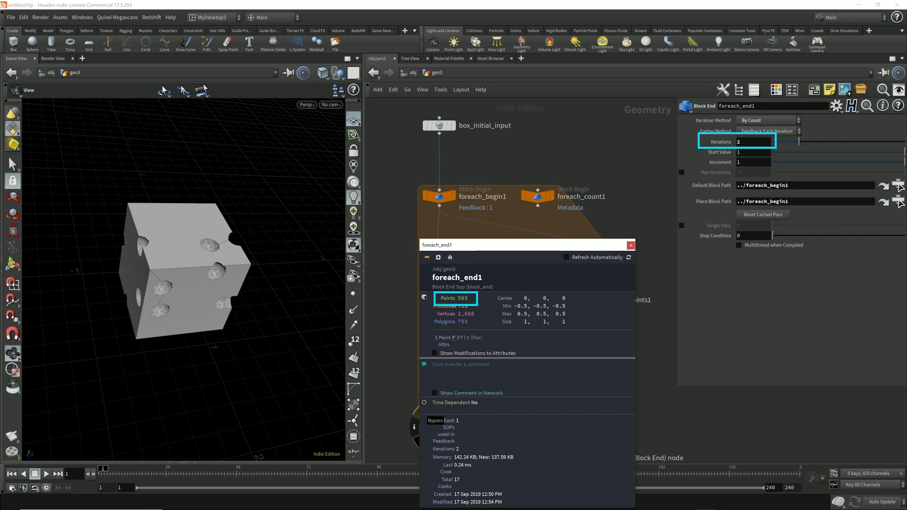
{"action": "left_click_drag", "start_coordinate": [499, 250], "coordinate": [204, 384]}
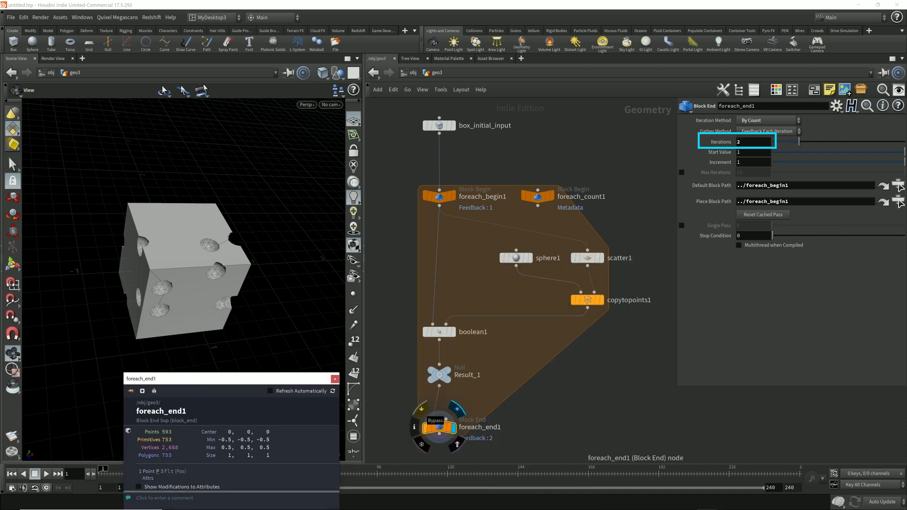
{"action": "left_click", "coordinate": [335, 380]}
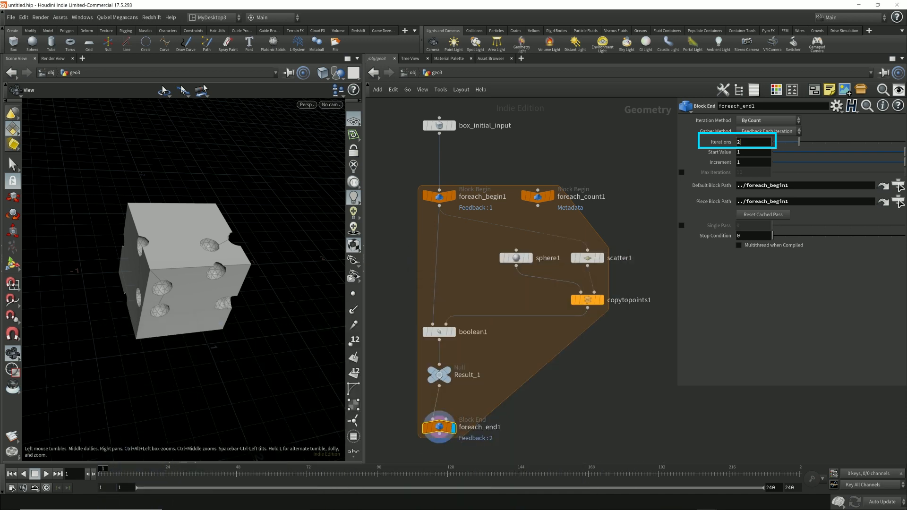
Set foreach_end1's Iterations to 3 and keep its node info open over the viewport to read the point count
{"action": "key", "text": "BackSpace"}
{"action": "type", "text": "3"}
{"action": "key", "text": "Return"}
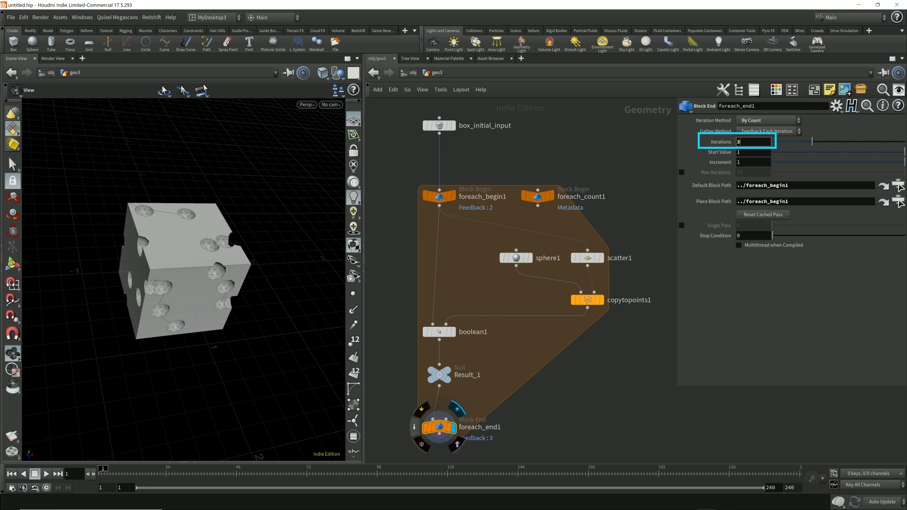
{"action": "left_click", "coordinate": [413, 427]}
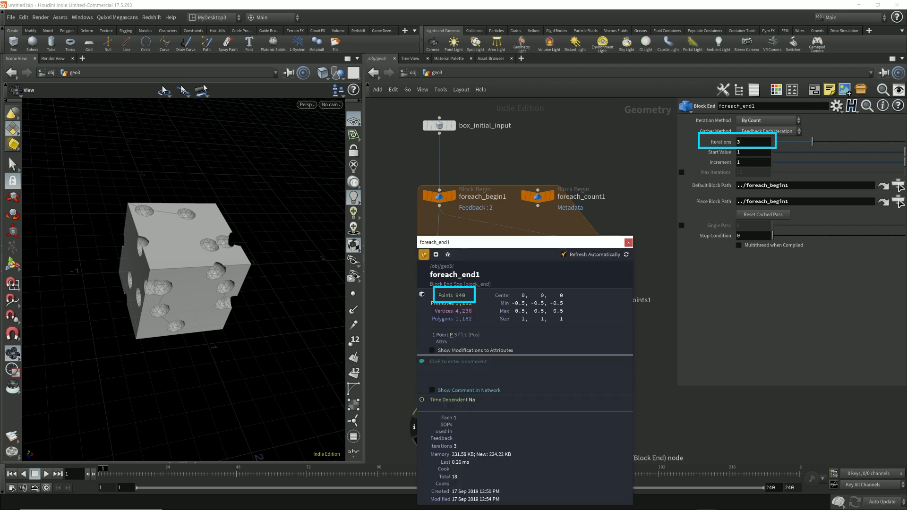
{"action": "left_click_drag", "start_coordinate": [526, 242], "coordinate": [277, 367]}
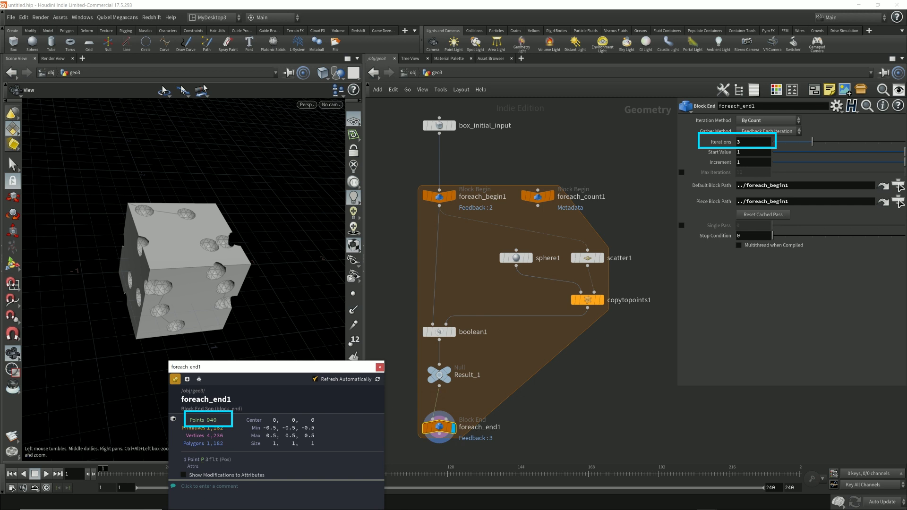
Raise foreach_end1's Iterations step by step to 10 while comparing the point count in the open node info
{"action": "left_click", "coordinate": [753, 142]}
{"action": "scroll", "coordinate": [753, 142], "scroll_direction": "up", "scroll_amount": 1}
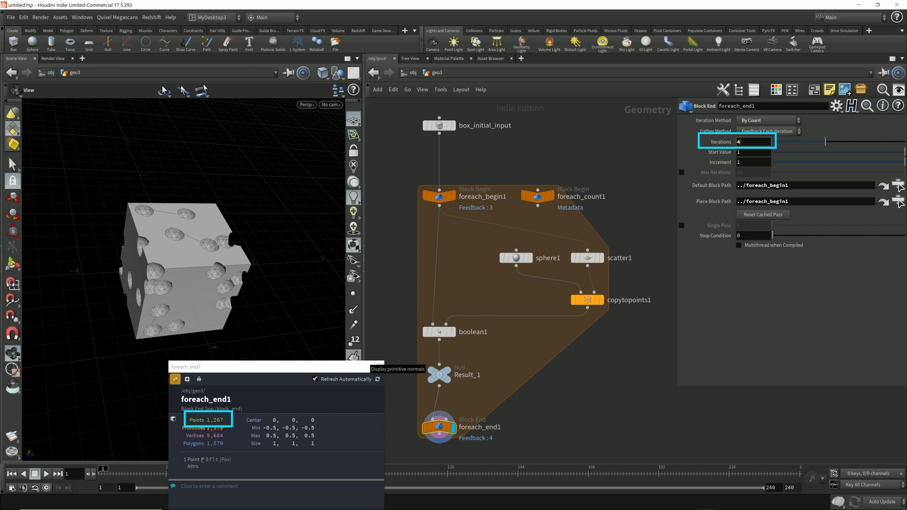
{"action": "scroll", "coordinate": [753, 142], "scroll_direction": "up", "scroll_amount": 1}
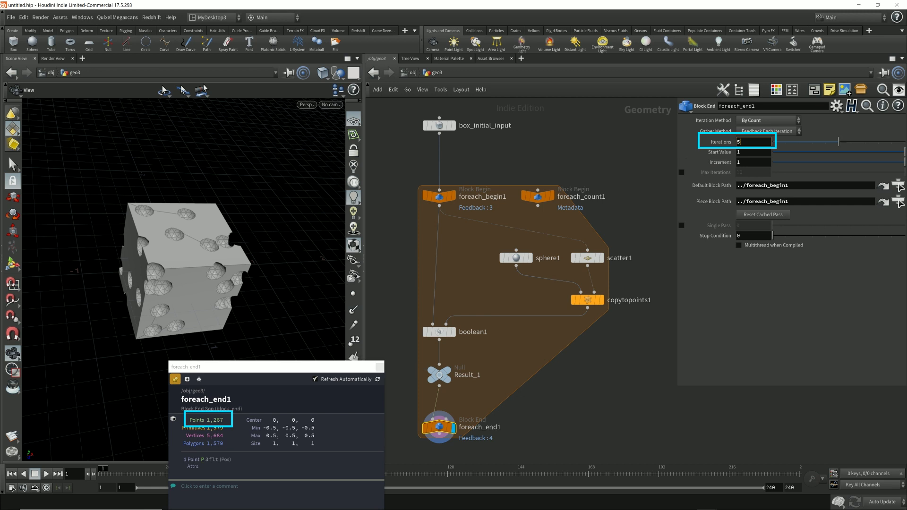
{"action": "scroll", "coordinate": [753, 142], "scroll_direction": "up", "scroll_amount": 2}
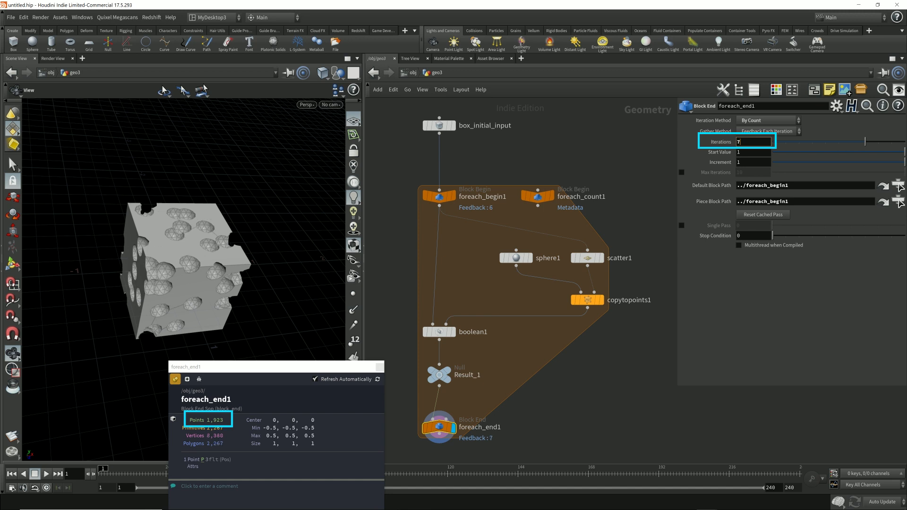
{"action": "scroll", "coordinate": [753, 142], "scroll_direction": "up", "scroll_amount": 4}
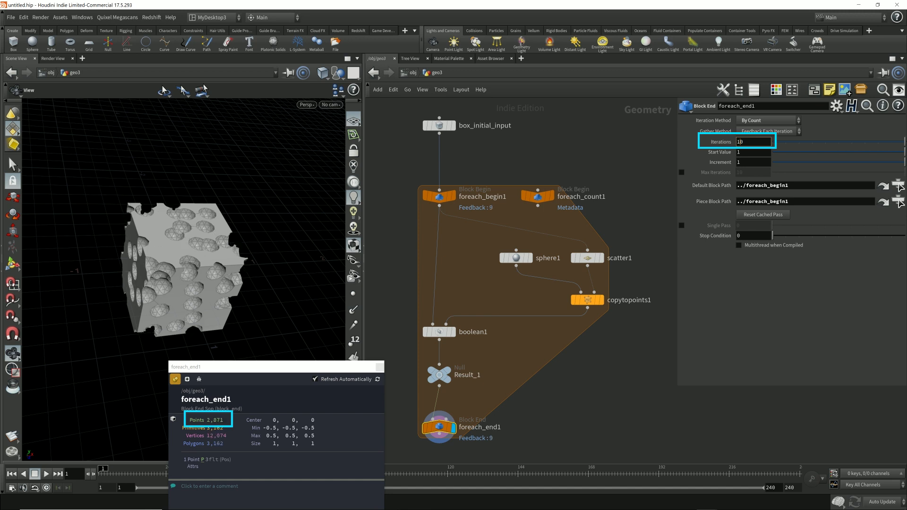
{"action": "scroll", "coordinate": [753, 142], "scroll_direction": "down", "scroll_amount": 1}
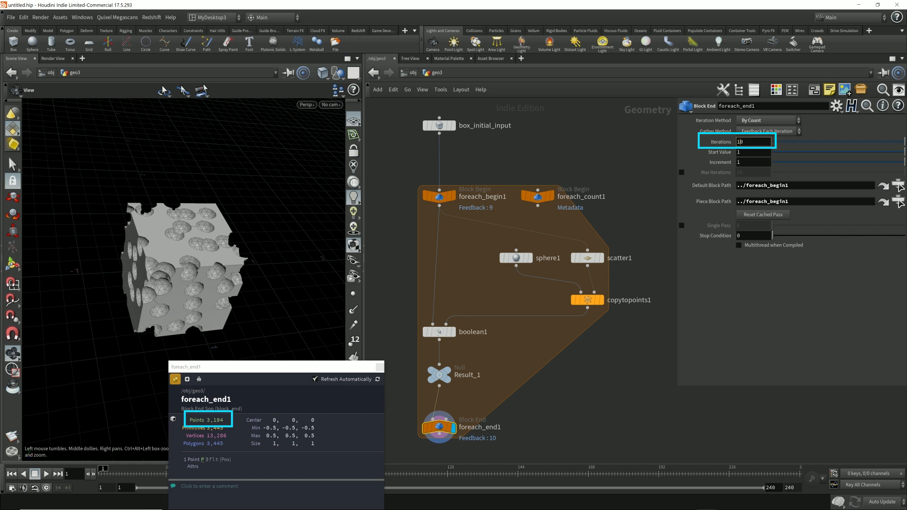
{"action": "left_click_drag", "start_coordinate": [212, 255], "coordinate": [194, 244]}
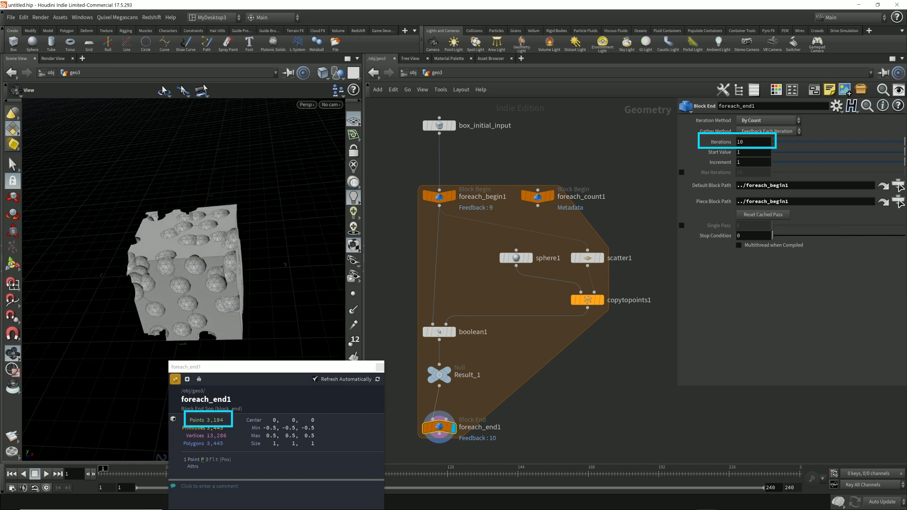
{"action": "left_click", "coordinate": [751, 142]}
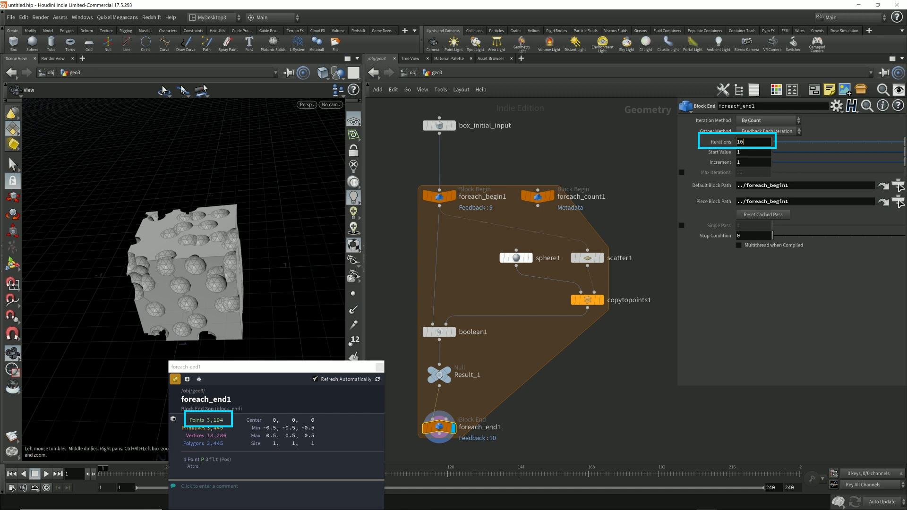
Set sphere1's Uniform Scale to 0.01 and display foreach_end1 to inspect the cube
{"action": "left_click", "coordinate": [516, 258]}
{"action": "left_click", "coordinate": [530, 258]}
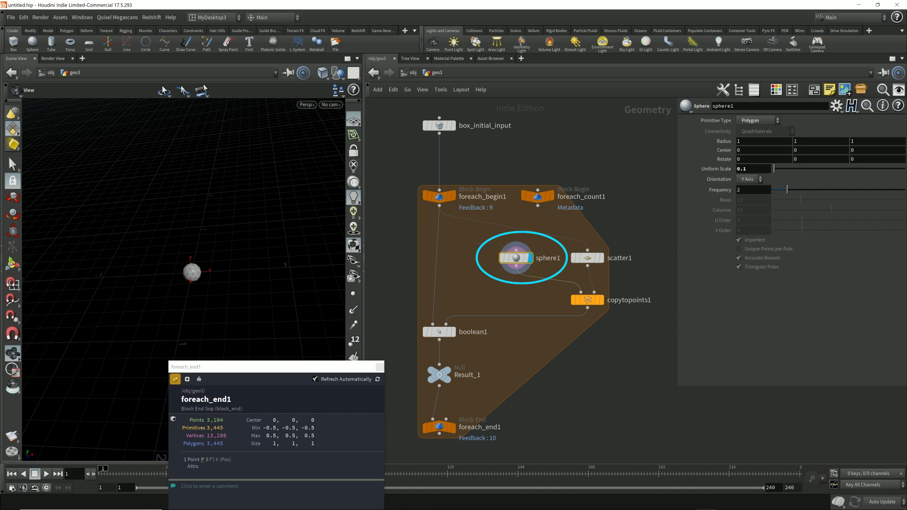
{"action": "double_click", "coordinate": [742, 169]}
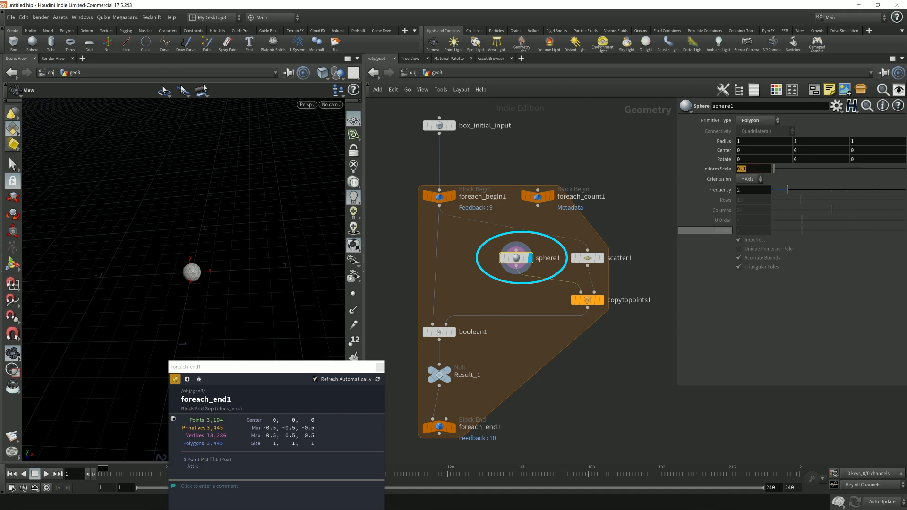
{"action": "type", "text": "0.01"}
{"action": "key", "text": "Return"}
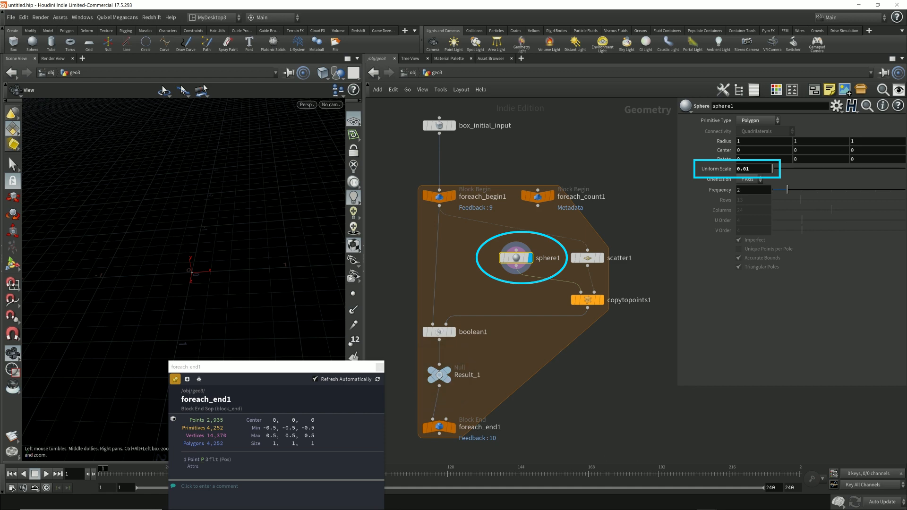
{"action": "left_click", "coordinate": [457, 410]}
{"action": "left_click", "coordinate": [439, 427]}
{"action": "left_click_drag", "start_coordinate": [189, 264], "coordinate": [203, 278]}
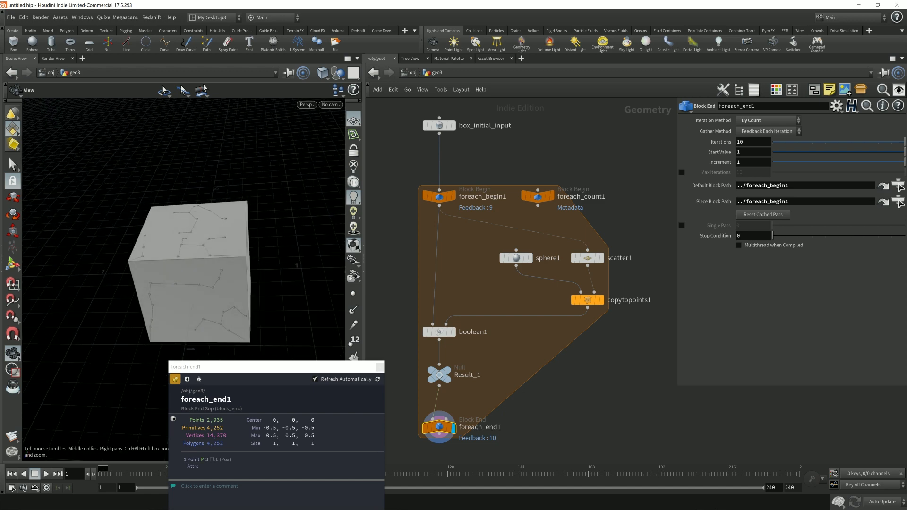
Check scatter1's Force Total Count, return to foreach_end1's settings, and close its node info
{"action": "left_click", "coordinate": [587, 257]}
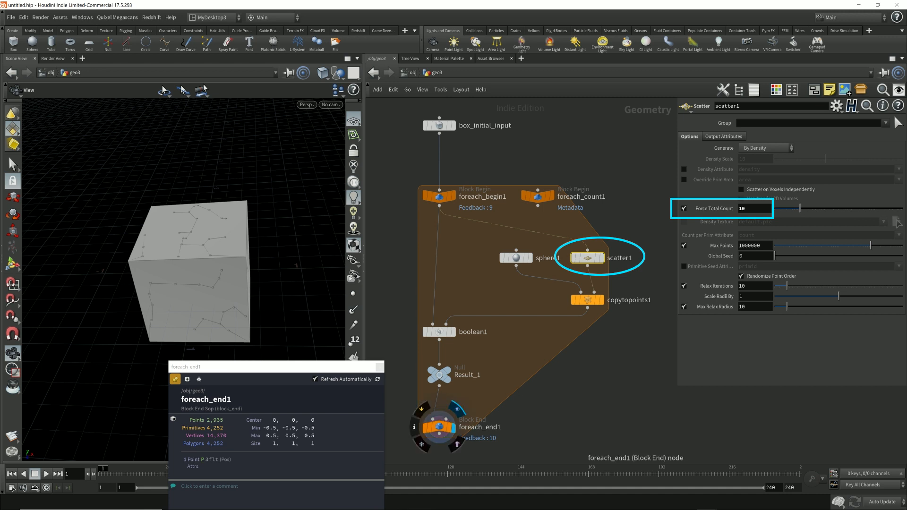
{"action": "left_click", "coordinate": [439, 427]}
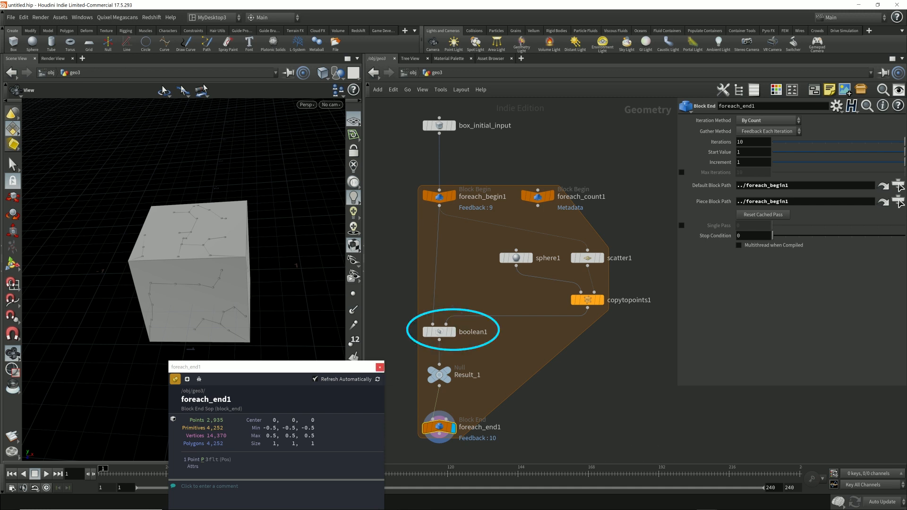
{"action": "left_click", "coordinate": [380, 367]}
Move foreach_end1 down and add a Remesh node inside the loop between Result_1 and foreach_end1
{"action": "middle_click_drag", "start_coordinate": [529, 373], "coordinate": [533, 337]}
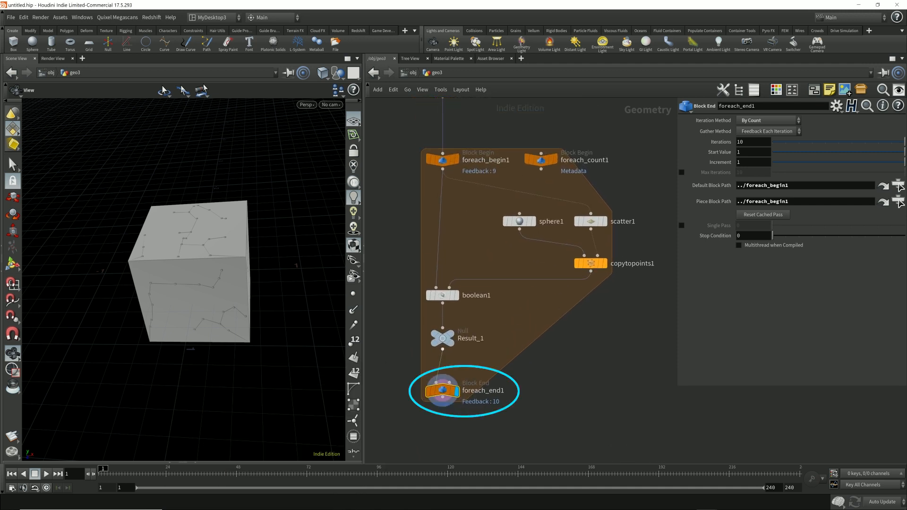
{"action": "left_click_drag", "start_coordinate": [442, 391], "coordinate": [442, 439]}
{"action": "key", "text": "Tab"}
{"action": "type", "text": "remesh"}
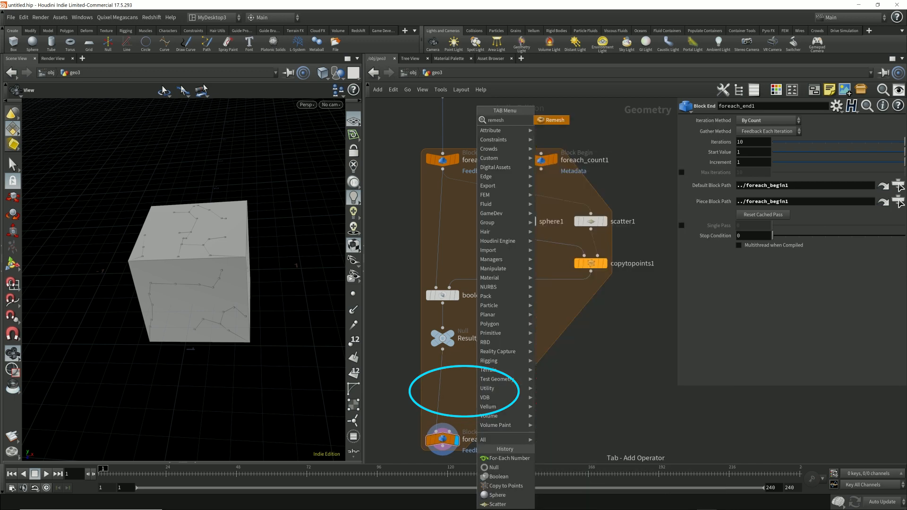
{"action": "key", "text": "Return"}
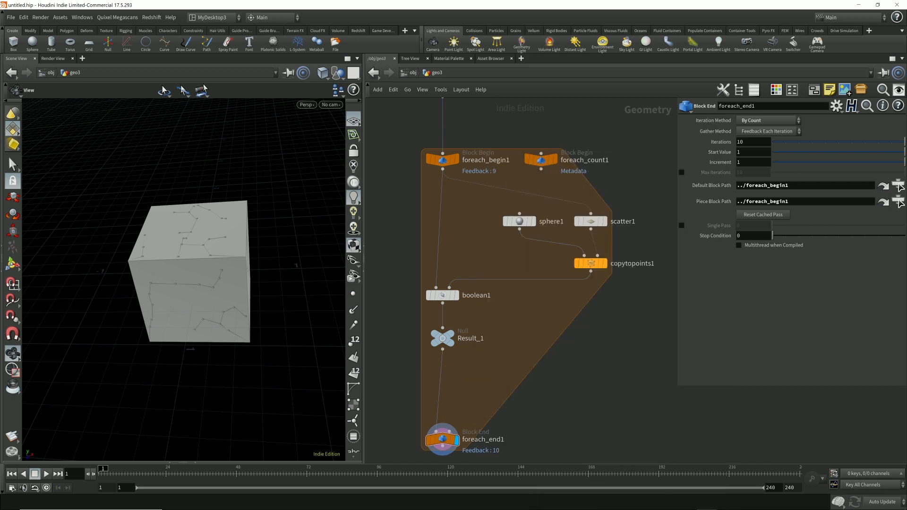
{"action": "left_click", "coordinate": [477, 385]}
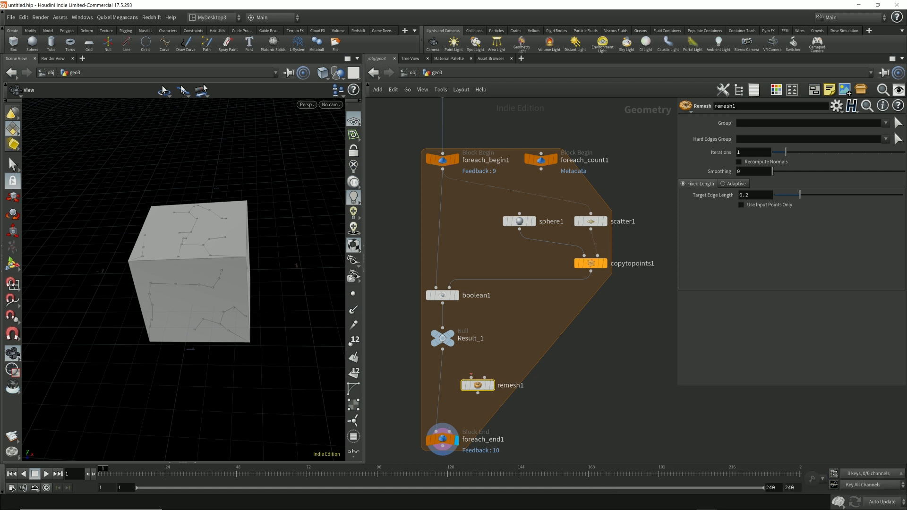
Shift the unconnected remesh1 node slightly away from the loop's main wire and color it red
{"action": "left_click_drag", "start_coordinate": [477, 385], "coordinate": [489, 388]}
{"action": "key", "text": "c"}
{"action": "left_click", "coordinate": [874, 432]}
Add a red sticky note beside remesh1 about memory usage with many iterations, suggesting a remesh node at the end of each foreach block
{"action": "left_click", "coordinate": [829, 89]}
{"action": "left_click", "coordinate": [875, 431]}
{"action": "left_click_drag", "start_coordinate": [529, 317], "coordinate": [590, 344]}
{"action": "double_click", "coordinate": [591, 387]}
{"action": "type", "text": "During a lot of iterations in the foreach loop block, then remember to keep in mind of the memory usage on the PC."}
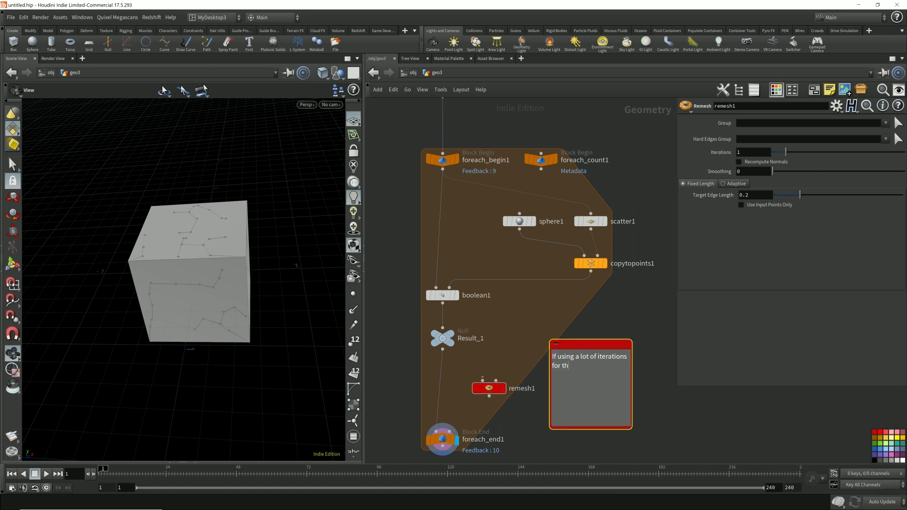
{"action": "key", "text": "Return"}
{"action": "key", "text": "Return"}
{"action": "type", "text": "Try putting a remesh node at the end of each foreach block"}
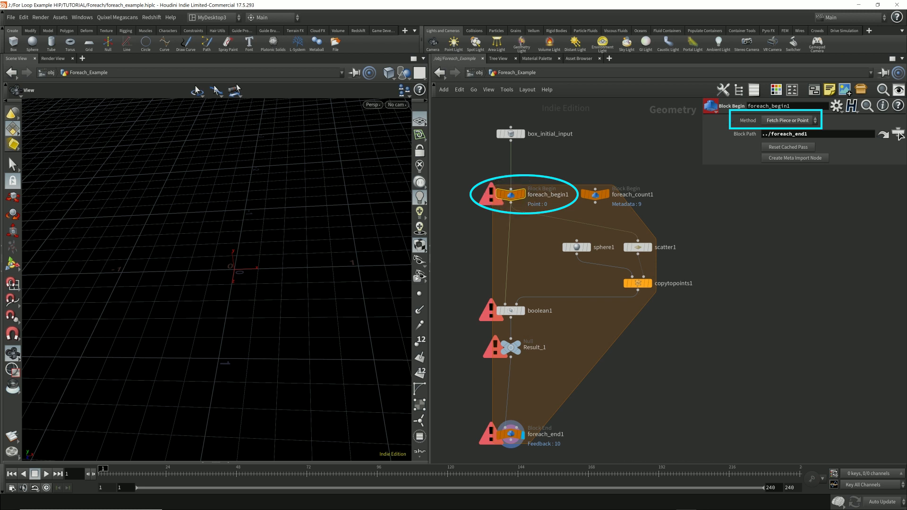
Try Fetch Input as foreach_begin1's Method, set it to Fetch Feedback, and select box_initial_input while inspecting the carved cube
{"action": "left_click", "coordinate": [788, 120]}
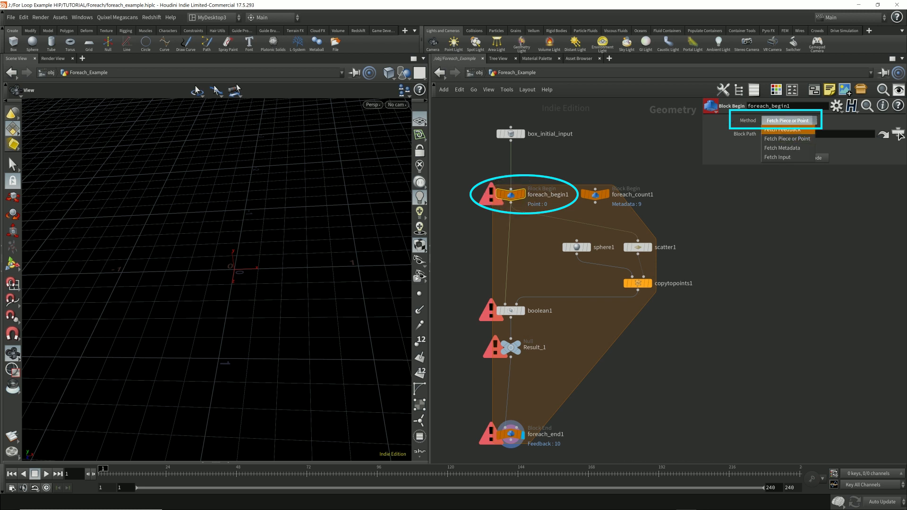
{"action": "left_click", "coordinate": [784, 157]}
{"action": "left_click", "coordinate": [788, 121]}
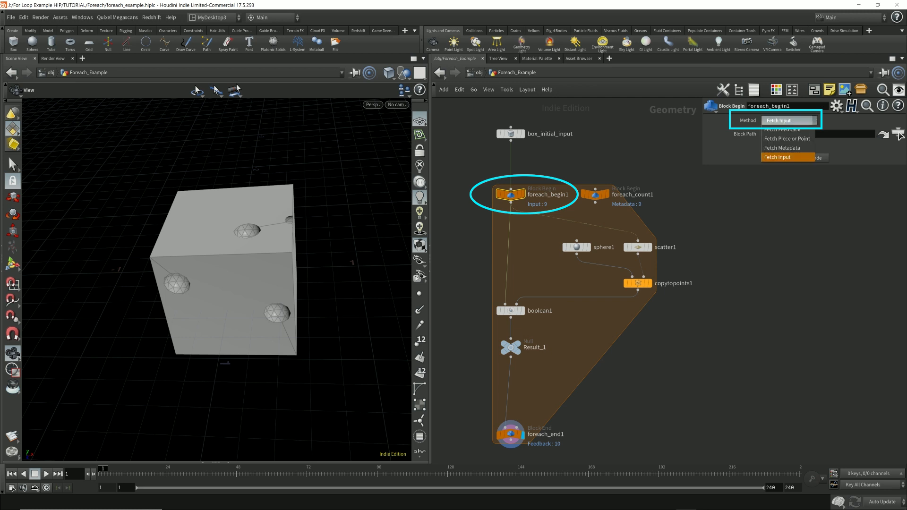
{"action": "left_click", "coordinate": [784, 130]}
{"action": "left_click", "coordinate": [510, 133]}
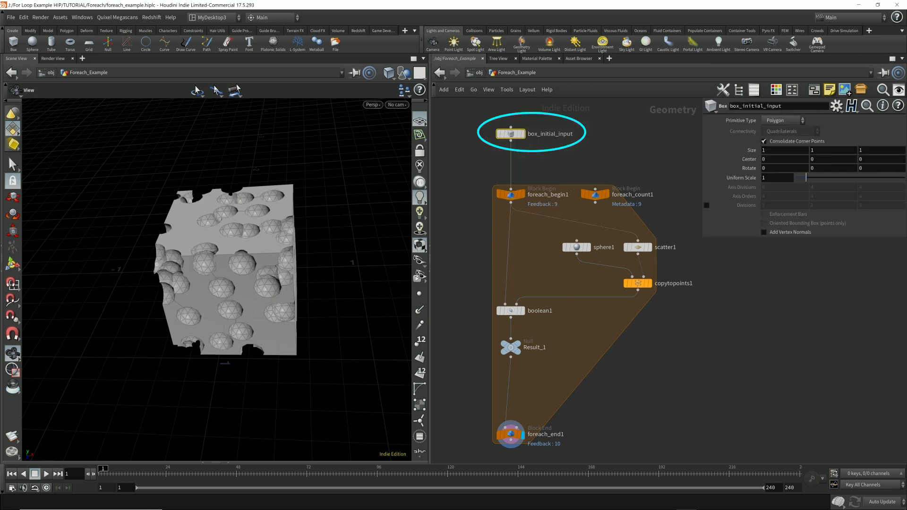
{"action": "mouse_move", "coordinate": [217, 283]}
{"action": "left_mouse_down"}
{"action": "mouse_move", "coordinate": [284, 255]}
{"action": "mouse_move", "coordinate": [259, 241]}
{"action": "mouse_move", "coordinate": [225, 293]}
{"action": "left_mouse_up"}
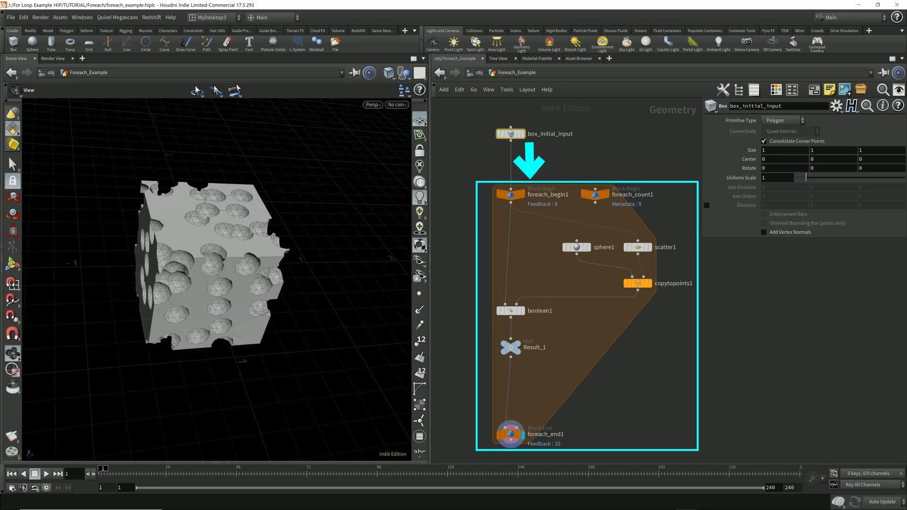
{"action": "left_click_drag", "start_coordinate": [226, 284], "coordinate": [264, 281]}
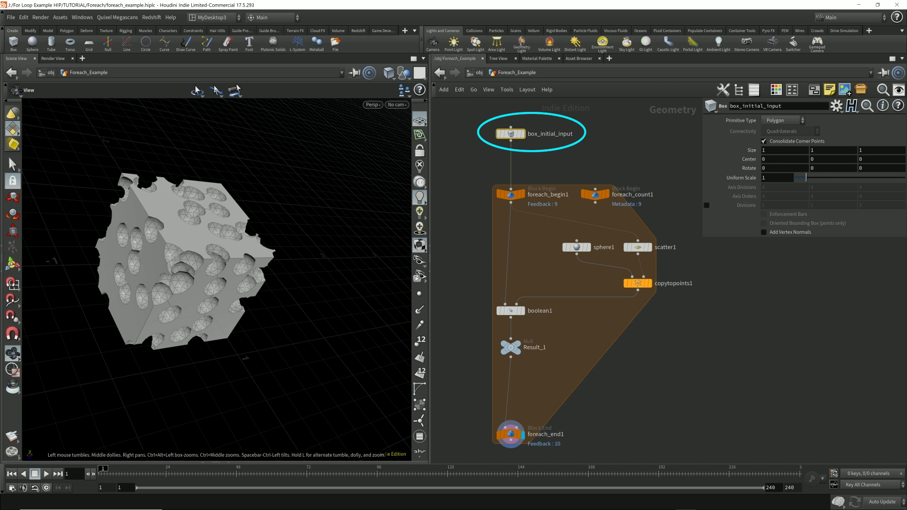
Move box_initial_input up and place a Copy and Transform node between it and the foreach loop
{"action": "scroll", "coordinate": [603, 224], "scroll_direction": "down", "scroll_amount": 2}
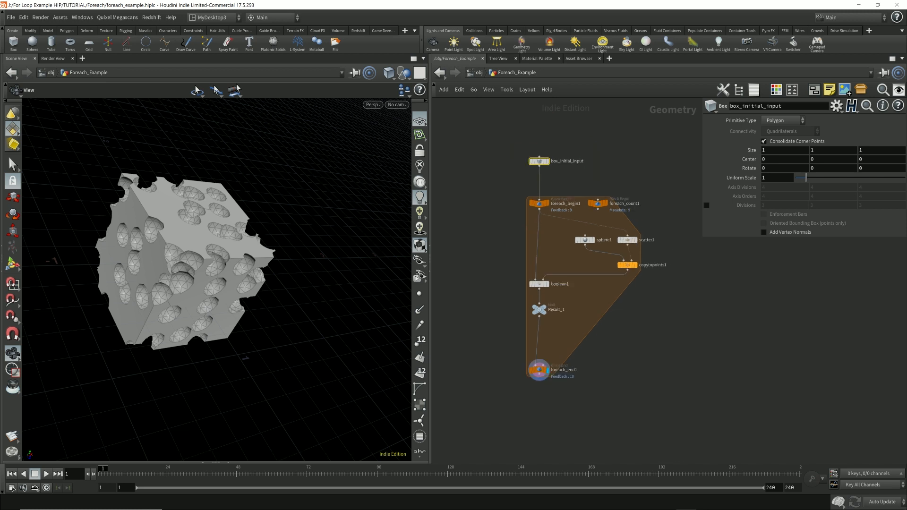
{"action": "middle_click_drag", "start_coordinate": [604, 223], "coordinate": [577, 291]}
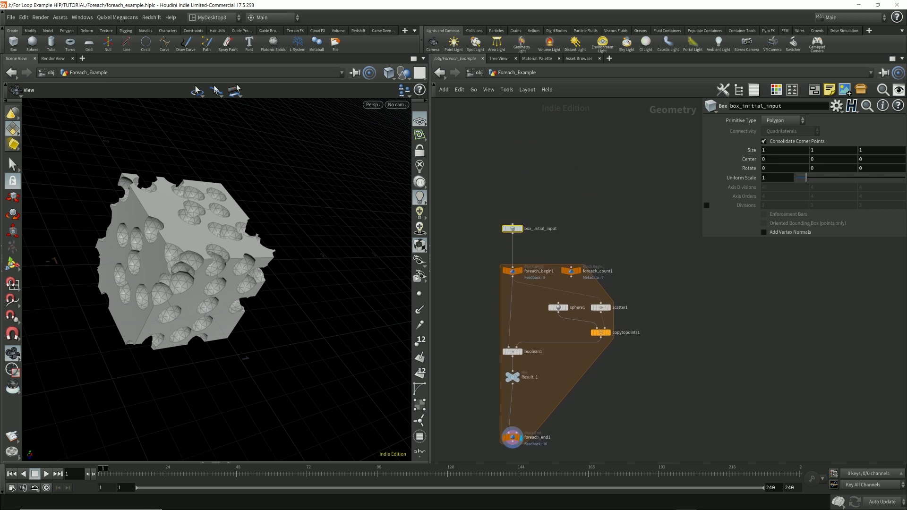
{"action": "left_click_drag", "start_coordinate": [512, 228], "coordinate": [512, 151]}
{"action": "key", "text": "Tab"}
{"action": "type", "text": "copy"}
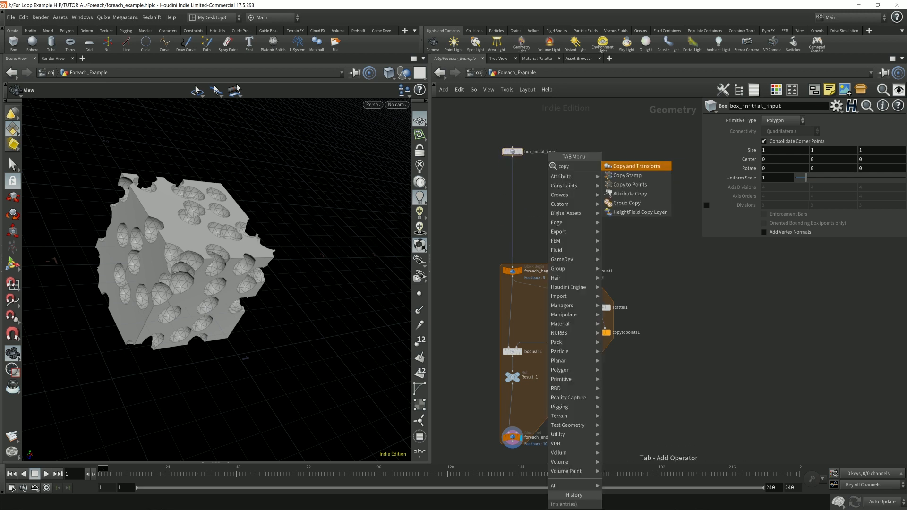
{"action": "key", "text": "Return"}
{"action": "left_click", "coordinate": [547, 190]}
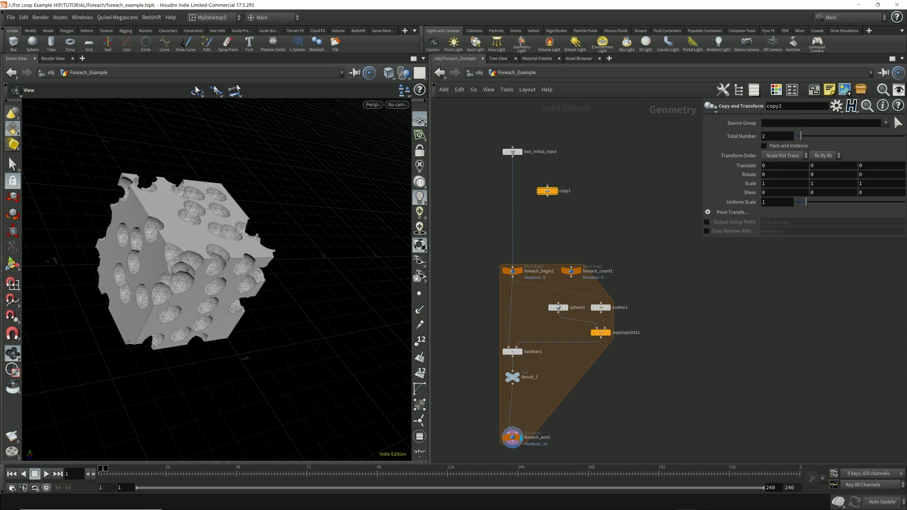
Wire copy1 between box_initial_input and foreach_begin1 and align it with the main chain
{"action": "key", "text": "Tab"}
{"action": "type", "text": "copy"}
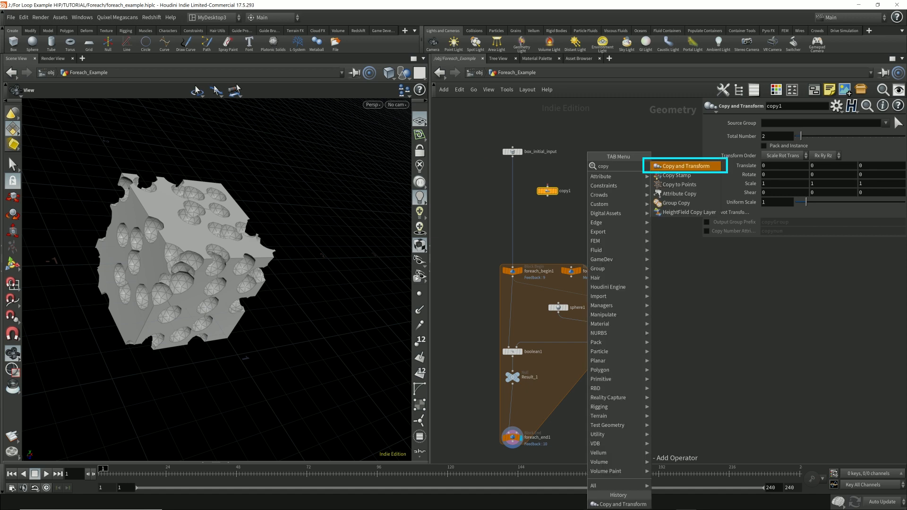
{"action": "left_click_drag", "start_coordinate": [513, 157], "coordinate": [512, 266]}
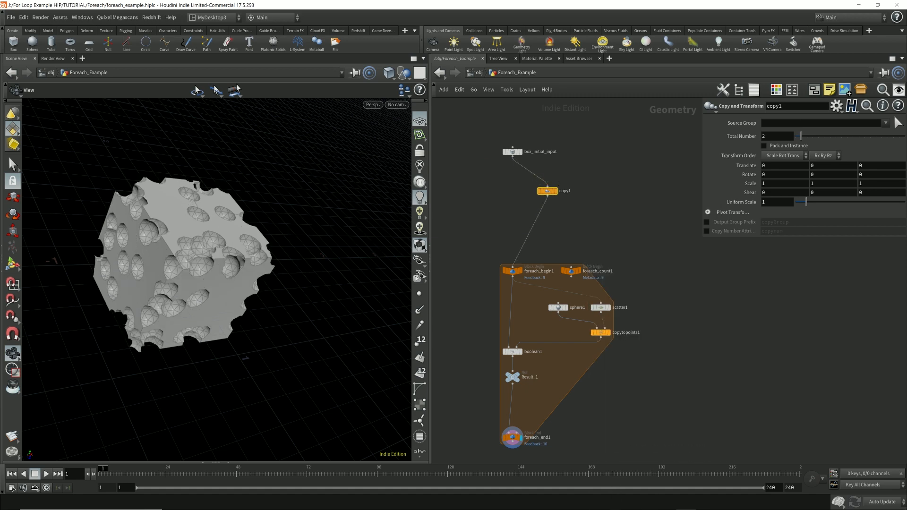
{"action": "left_click_drag", "start_coordinate": [548, 191], "coordinate": [512, 182]}
Set copy1's Total Number to 10 and its X Translate to 2
{"action": "double_click", "coordinate": [773, 136]}
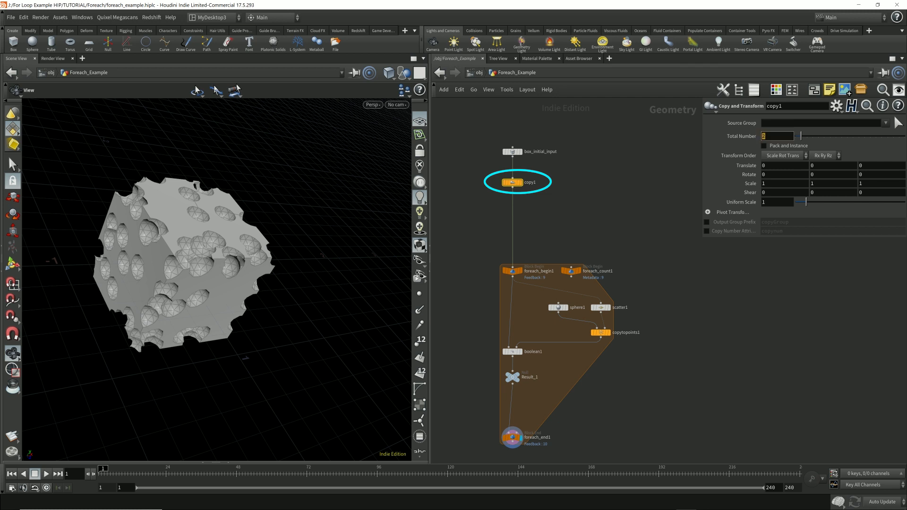
{"action": "type", "text": "10"}
{"action": "key", "text": "Return"}
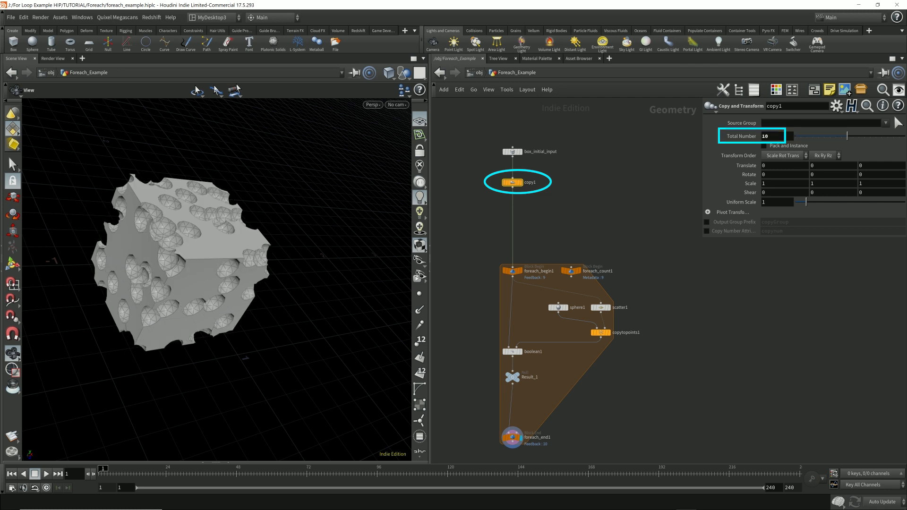
{"action": "type", "text": "2"}
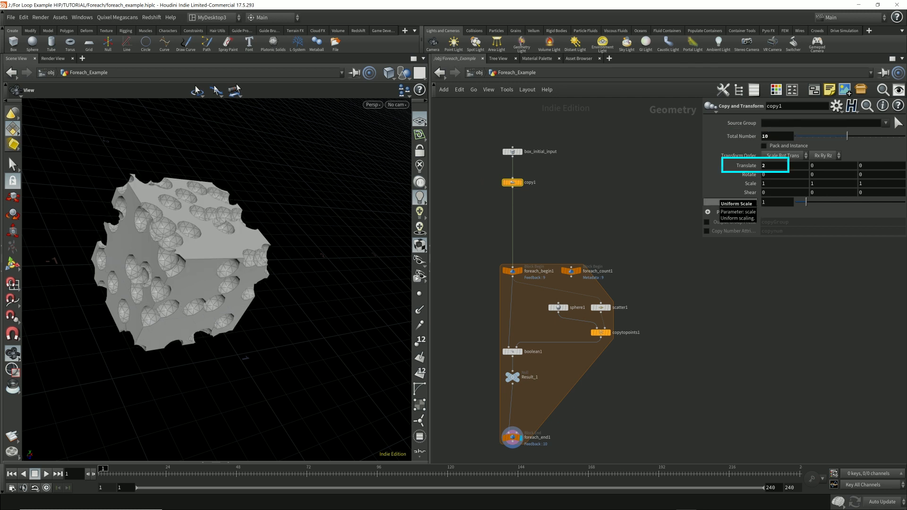
{"action": "key", "text": "Return"}
Display copy1 and frame the whole row of copied boxes in the viewport
{"action": "left_click", "coordinate": [520, 182]}
{"action": "scroll", "coordinate": [217, 279], "scroll_direction": "down", "scroll_amount": 5}
{"action": "left_click_drag", "start_coordinate": [245, 278], "coordinate": [189, 274]}
{"action": "right_click_drag", "start_coordinate": [236, 279], "coordinate": [200, 286]}
{"action": "scroll", "coordinate": [200, 285], "scroll_direction": "down", "scroll_amount": 6}
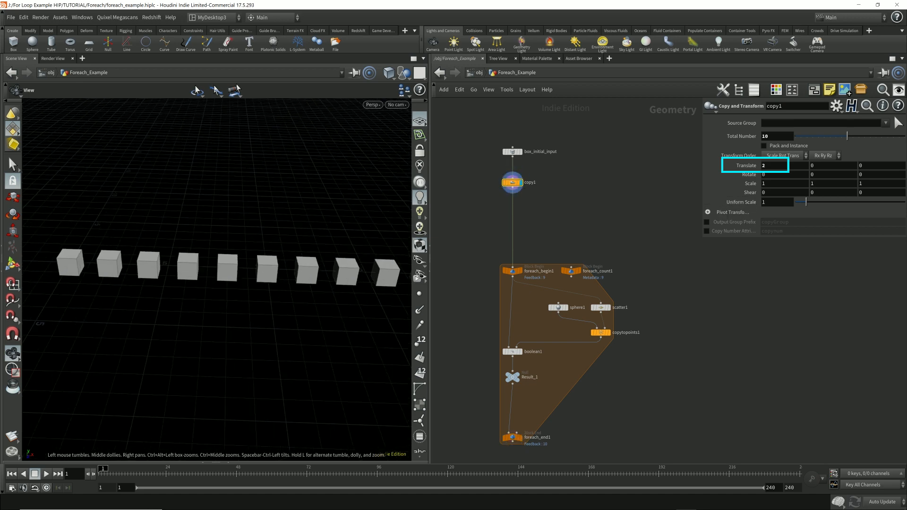
{"action": "left_click_drag", "start_coordinate": [201, 285], "coordinate": [198, 286]}
{"action": "scroll", "coordinate": [236, 276], "scroll_direction": "up", "scroll_amount": 3}
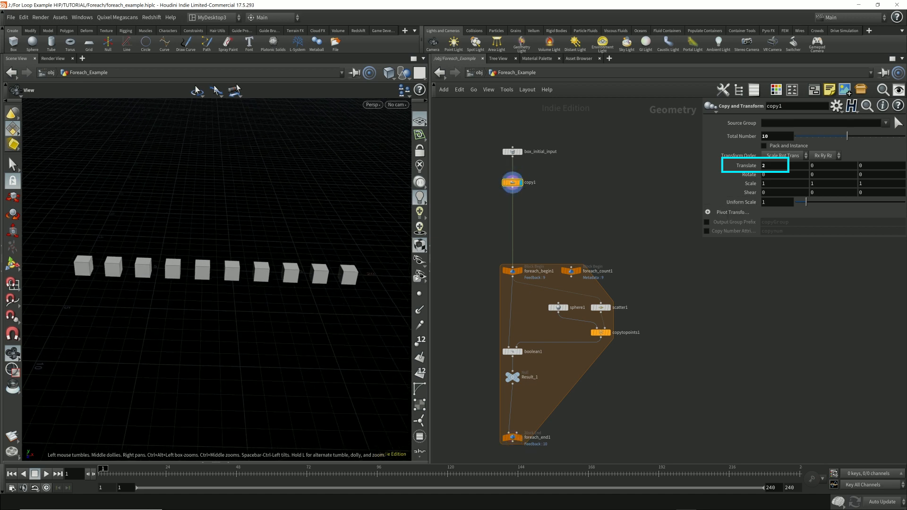
{"action": "right_click_drag", "start_coordinate": [236, 277], "coordinate": [237, 273]}
Move box_initial_input and copy1 closer to the loop, and bring foreach_end1 up near Result_1
{"action": "left_click_drag", "start_coordinate": [482, 134], "coordinate": [513, 240]}
{"action": "scroll", "coordinate": [538, 341], "scroll_direction": "up", "scroll_amount": 3}
{"action": "scroll", "coordinate": [566, 283], "scroll_direction": "down", "scroll_amount": 2}
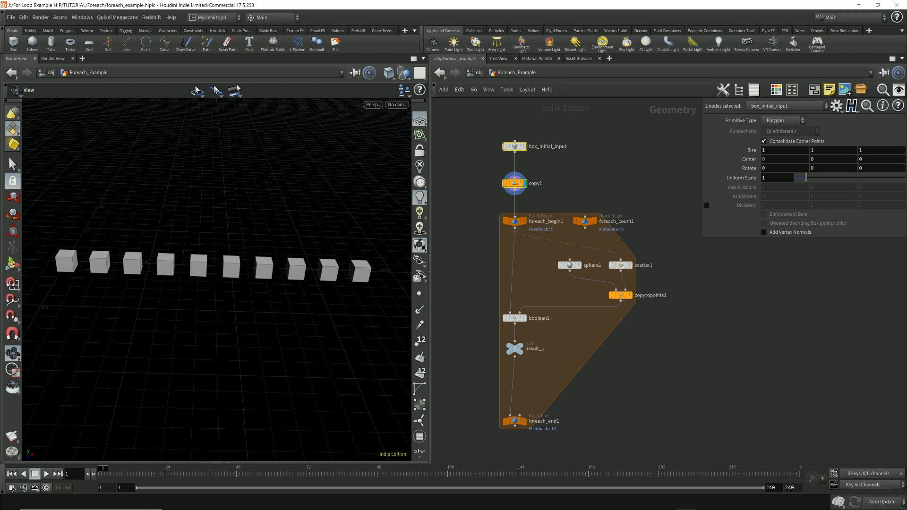
{"action": "mouse_move", "coordinate": [514, 221]}
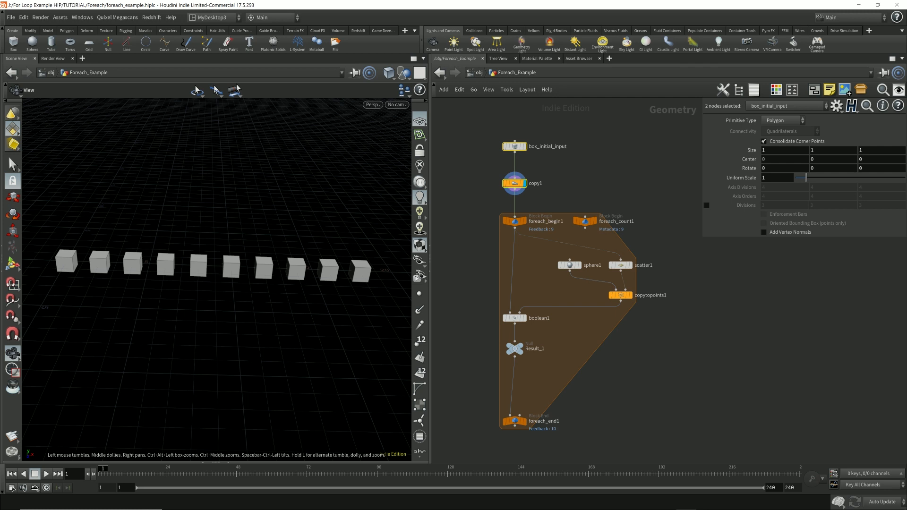
{"action": "left_click_drag", "start_coordinate": [465, 205], "coordinate": [668, 437]}
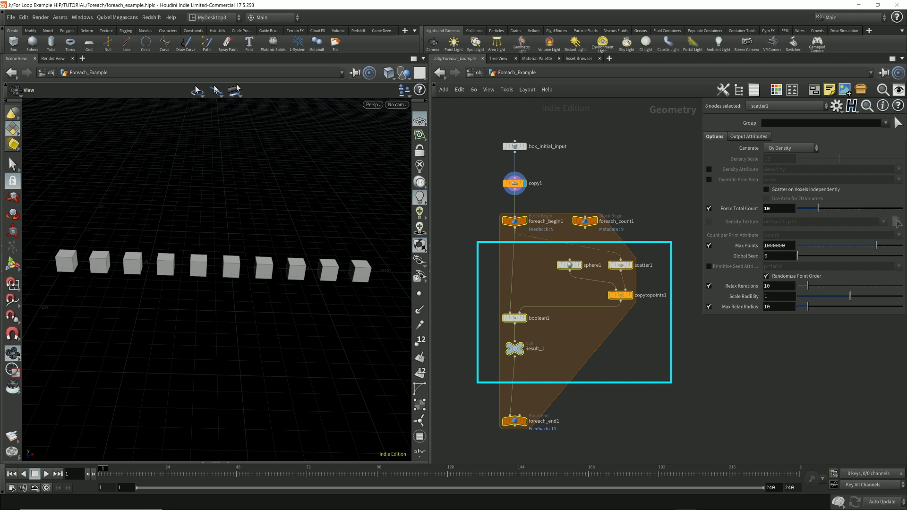
{"action": "left_click", "coordinate": [620, 424]}
{"action": "left_click_drag", "start_coordinate": [515, 421], "coordinate": [515, 382]}
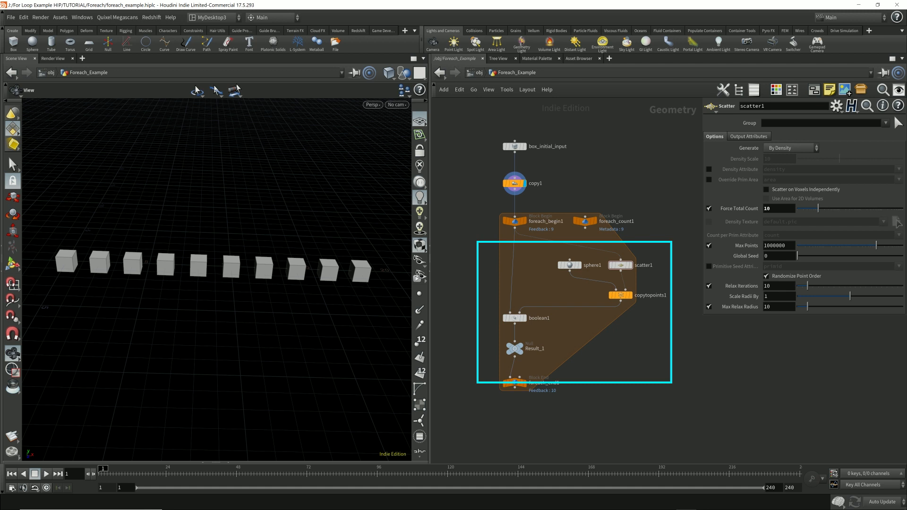
Check scatter1's Force Total Count and display copytopoints1, scatter1 and copy1 in turn to compare points with boxes
{"action": "left_click", "coordinate": [621, 265]}
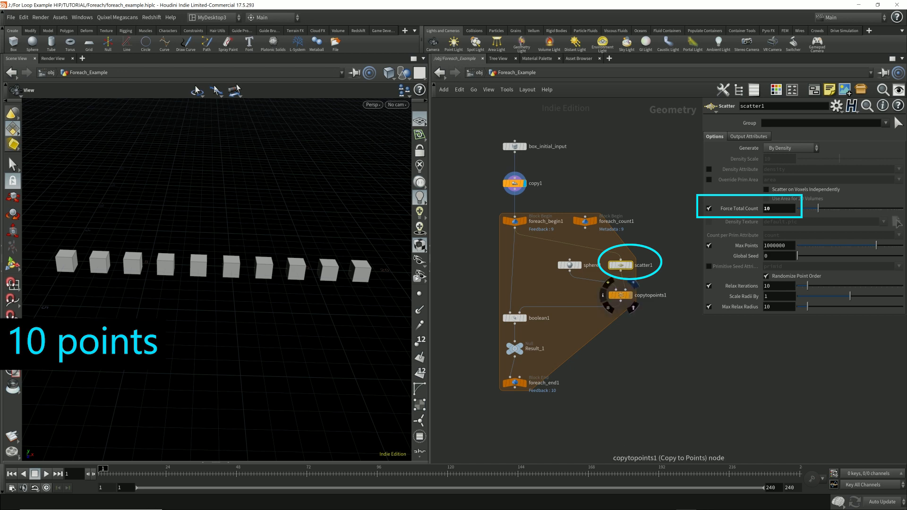
{"action": "left_click", "coordinate": [630, 295]}
{"action": "left_click", "coordinate": [620, 295]}
{"action": "left_click_drag", "start_coordinate": [274, 293], "coordinate": [262, 308]}
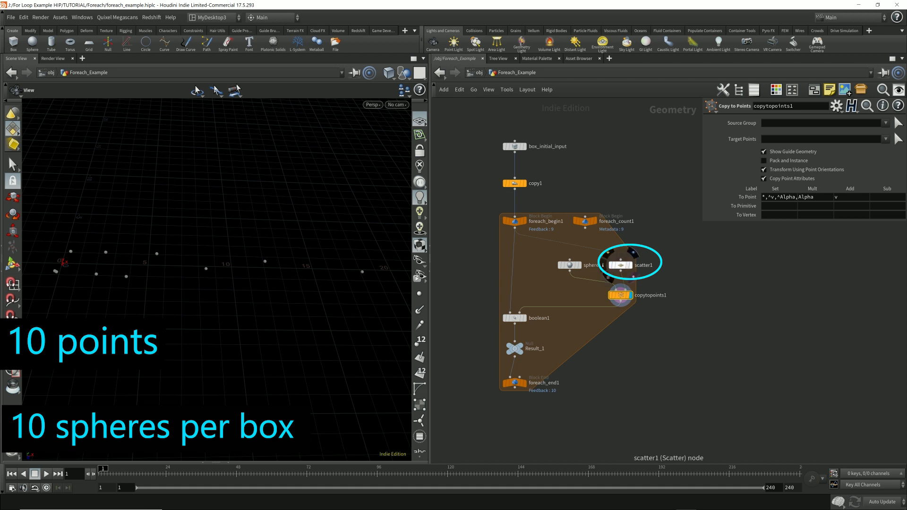
{"action": "left_click", "coordinate": [620, 265]}
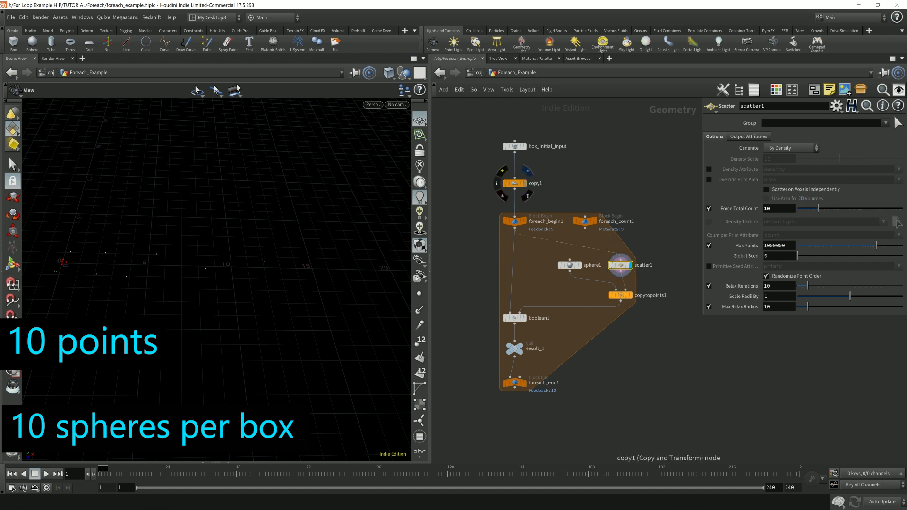
{"action": "left_click", "coordinate": [524, 184]}
{"action": "left_click", "coordinate": [514, 183]}
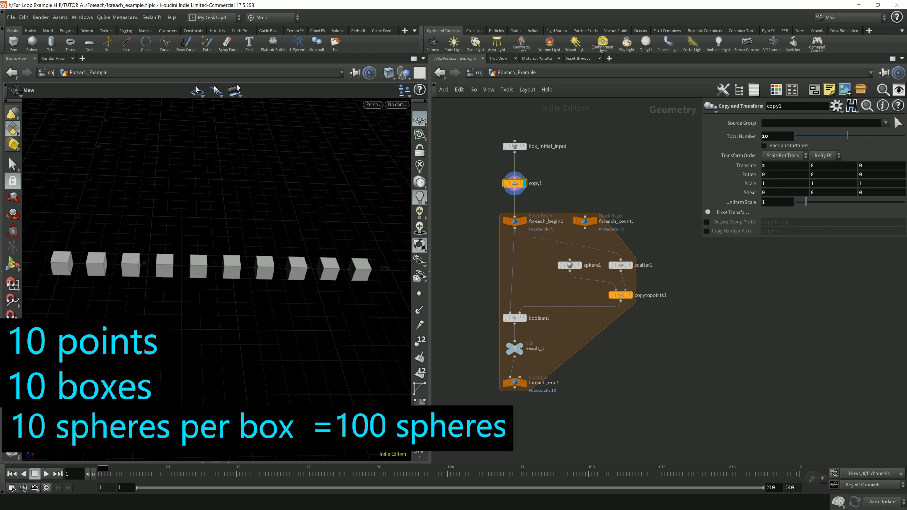
Review the Method options of foreach_begin1 and keep Fetch Feedback
{"action": "left_click_drag", "start_coordinate": [507, 234], "coordinate": [515, 222]}
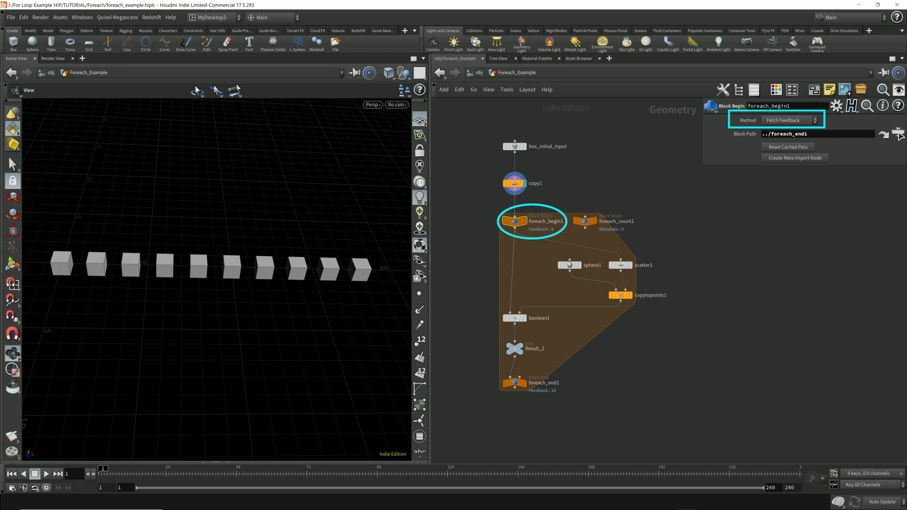
{"action": "left_click", "coordinate": [788, 121]}
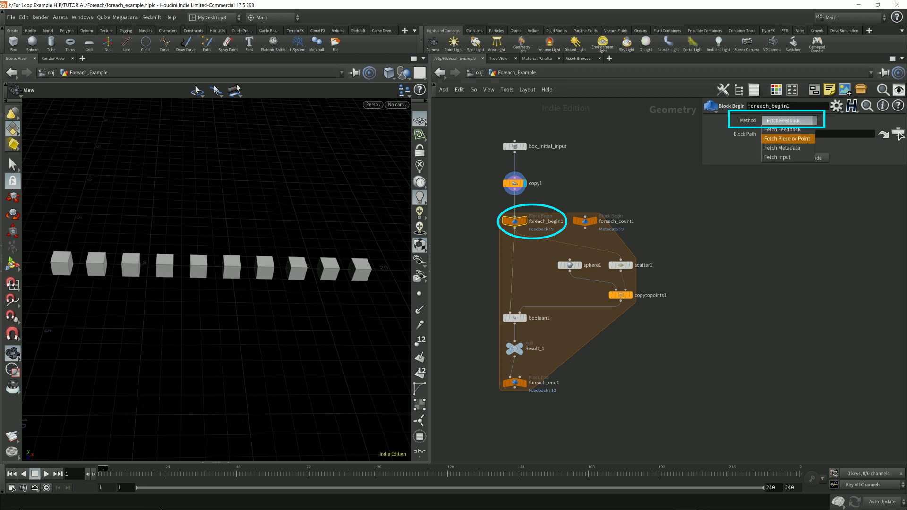
{"action": "left_click", "coordinate": [783, 129]}
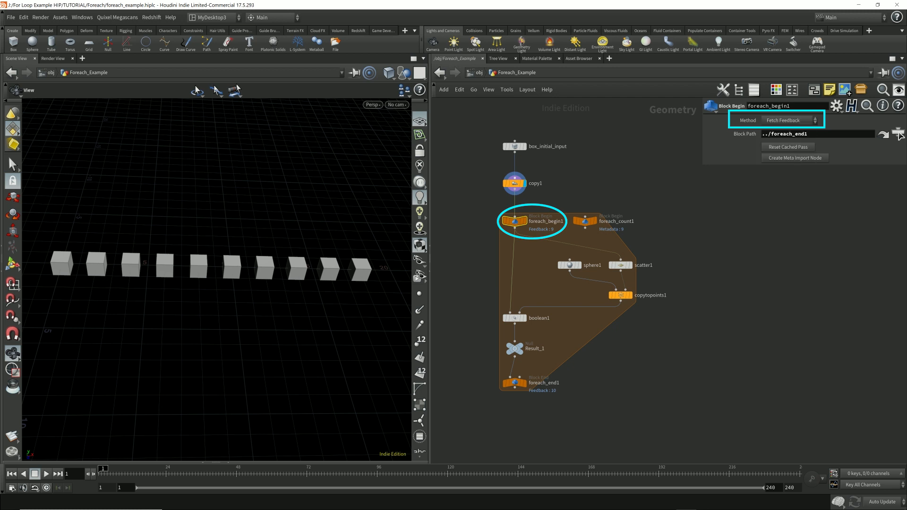
Move copy1 up toward box_initial_input and add a Connectivity node above the foreach loop
{"action": "mouse_move", "coordinate": [515, 183]}
{"action": "left_mouse_down"}
{"action": "mouse_move", "coordinate": [514, 170]}
{"action": "mouse_move", "coordinate": [496, 179]}
{"action": "mouse_move", "coordinate": [536, 140]}
{"action": "mouse_move", "coordinate": [515, 151]}
{"action": "left_mouse_up"}
{"action": "left_click", "coordinate": [514, 150]}
{"action": "key", "text": "Tab"}
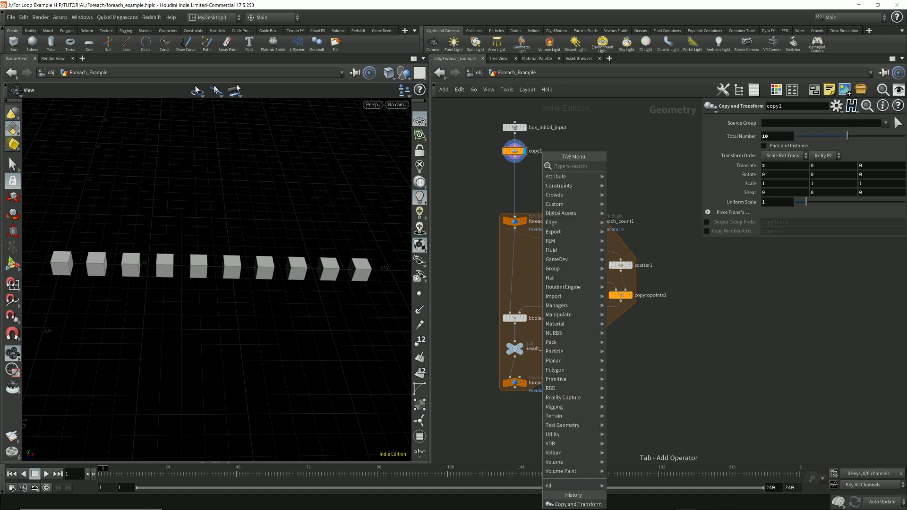
{"action": "type", "text": "conn"}
{"action": "key", "text": "Return"}
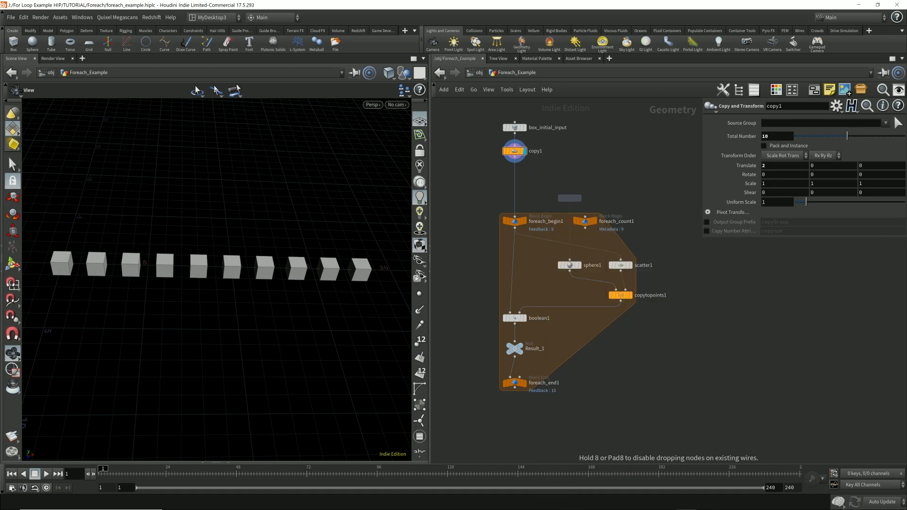
{"action": "left_click", "coordinate": [535, 185]}
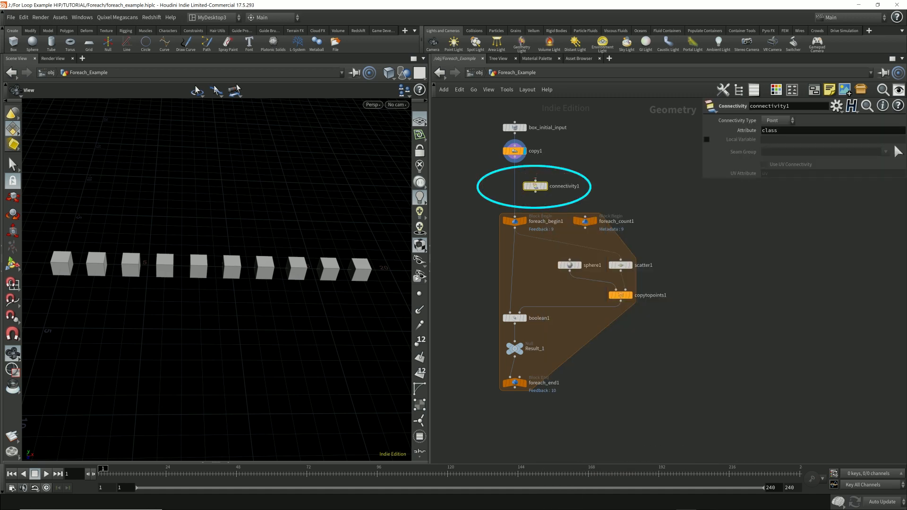
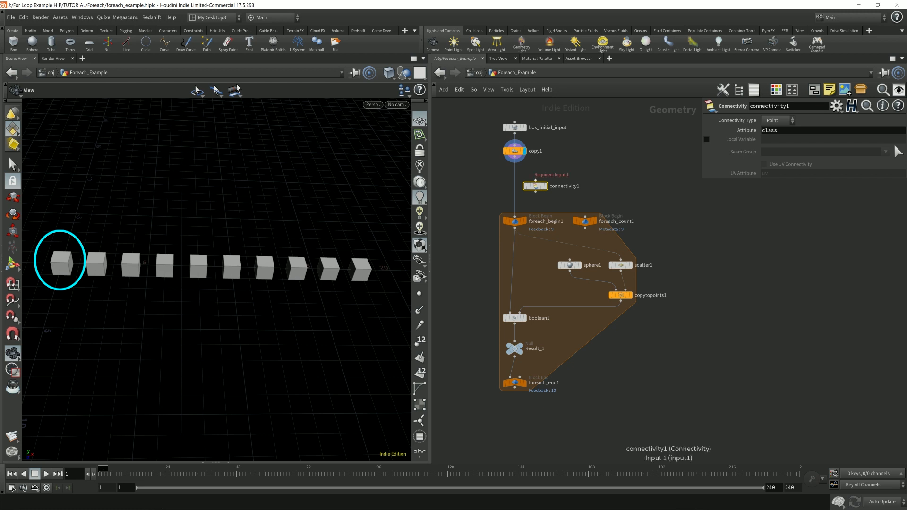
Wire connectivity1 between copy1 and foreach_begin1, align it with the chain, and display its result
{"action": "mouse_move", "coordinate": [535, 180]}
{"action": "left_mouse_down"}
{"action": "mouse_move", "coordinate": [515, 157]}
{"action": "mouse_move", "coordinate": [515, 216]}
{"action": "left_mouse_up"}
{"action": "left_click_drag", "start_coordinate": [535, 186], "coordinate": [515, 185]}
{"action": "left_click", "coordinate": [524, 184]}
{"action": "middle_click_drag", "start_coordinate": [536, 177], "coordinate": [532, 196]}
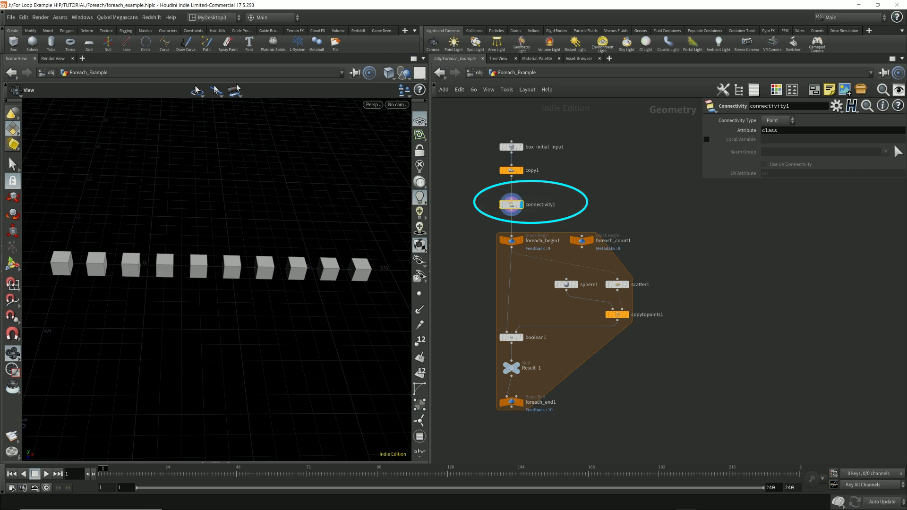
{"action": "scroll", "coordinate": [573, 202], "scroll_direction": "up", "scroll_amount": 2}
{"action": "middle_click_drag", "start_coordinate": [573, 201], "coordinate": [577, 197]}
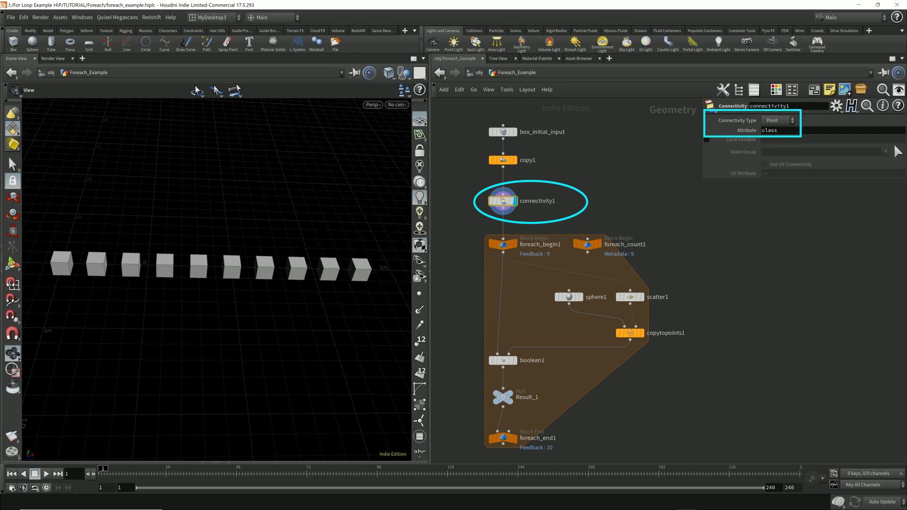
Examine connectivity1's class attribute and enlarge the geometry spreadsheet to read the class values for all points
{"action": "left_click_drag", "start_coordinate": [780, 130], "coordinate": [759, 130]}
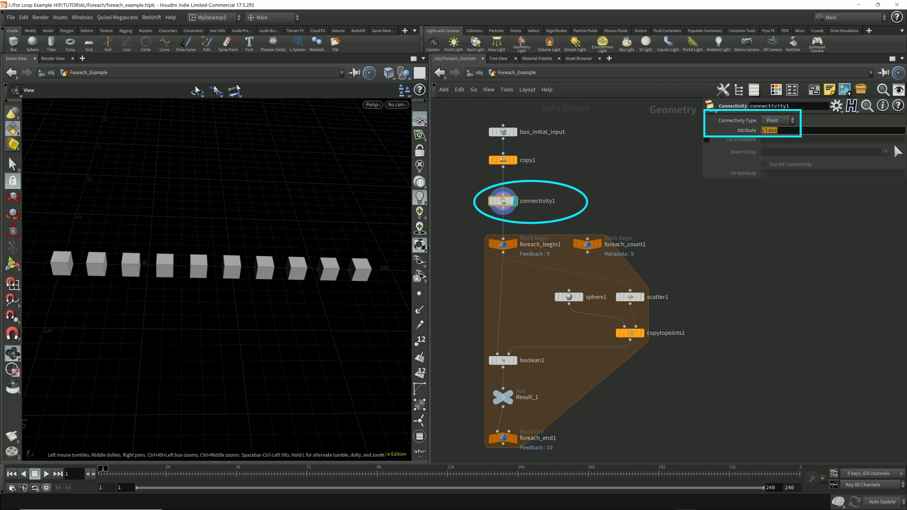
{"action": "key", "text": "Return"}
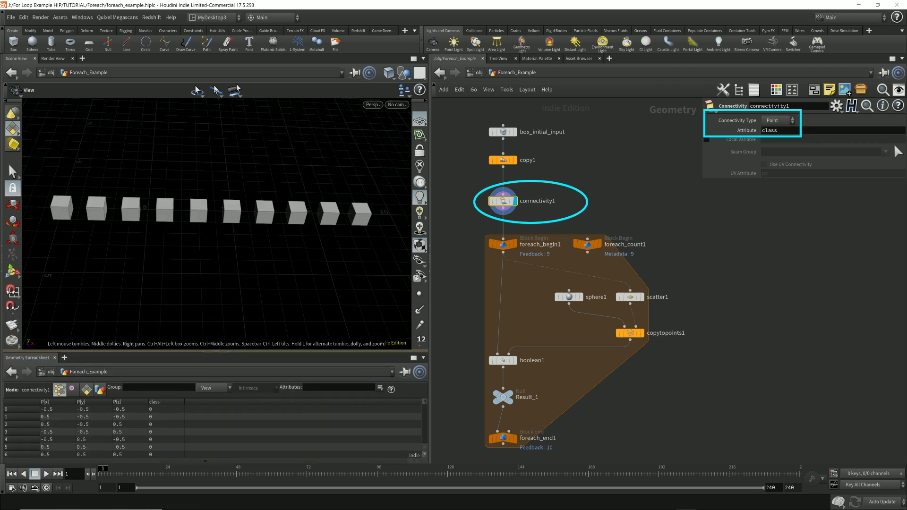
{"action": "left_click_drag", "start_coordinate": [203, 352], "coordinate": [203, 304]}
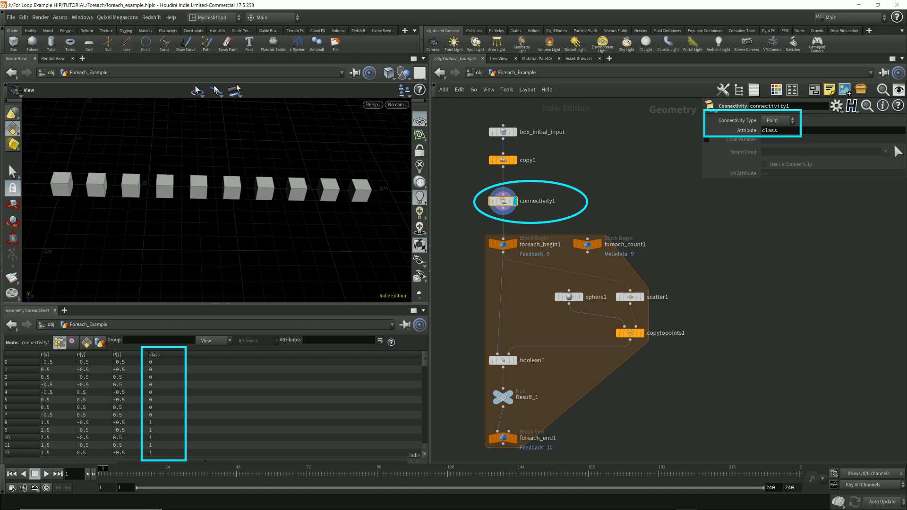
{"action": "scroll", "coordinate": [212, 406], "scroll_direction": "down", "scroll_amount": 12}
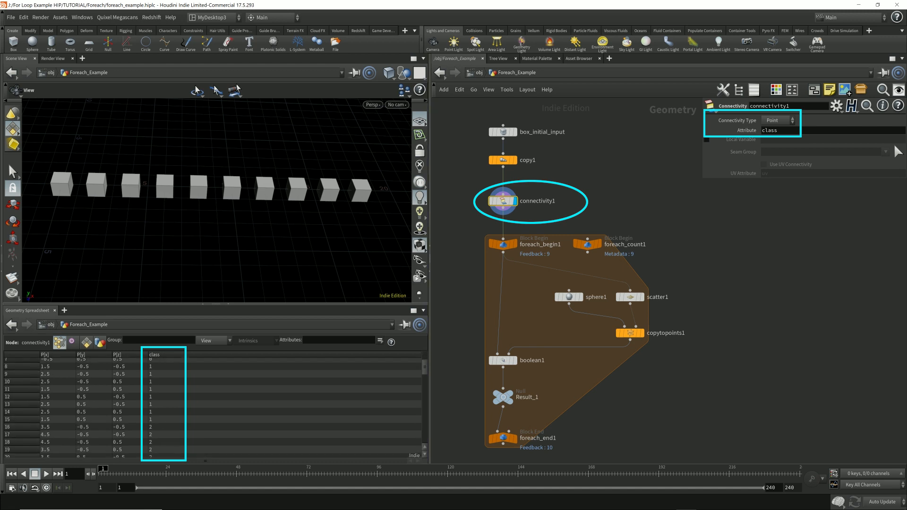
{"action": "scroll", "coordinate": [212, 406], "scroll_direction": "down", "scroll_amount": 10}
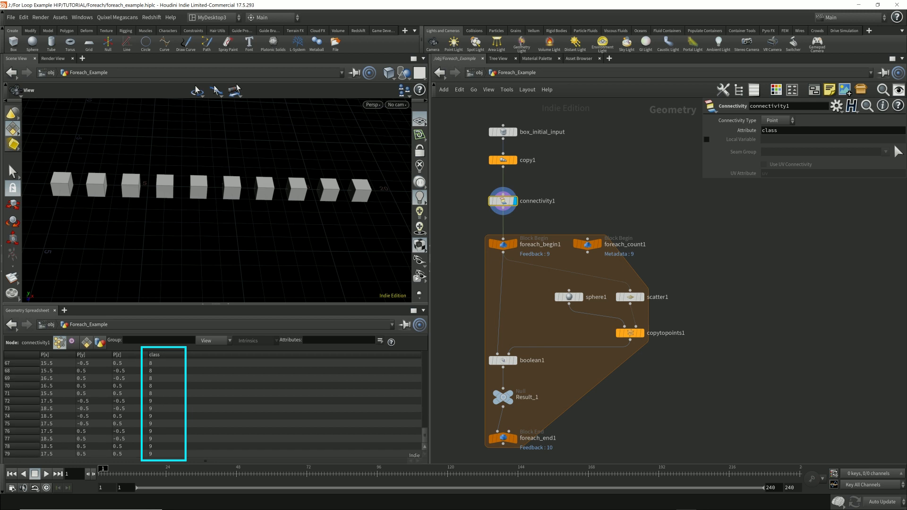
{"action": "scroll", "coordinate": [213, 406], "scroll_direction": "up", "scroll_amount": 20}
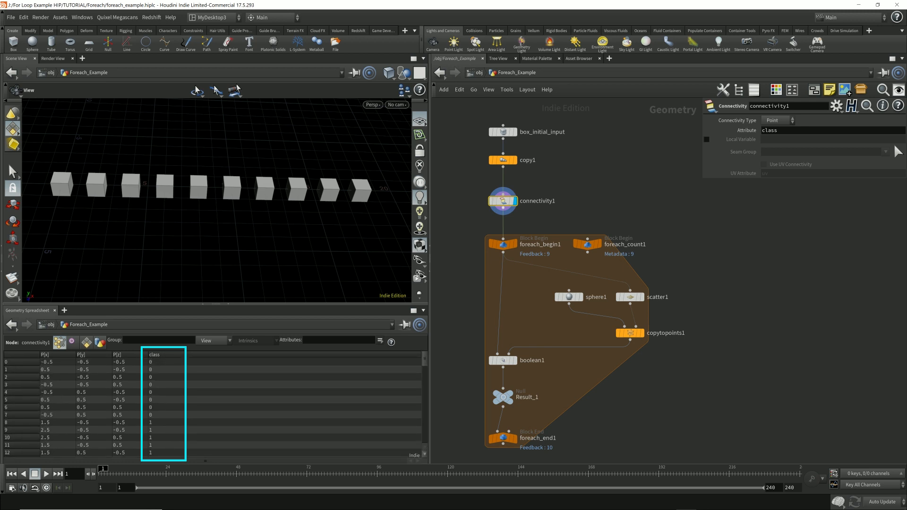
{"action": "left_click", "coordinate": [502, 215]}
{"action": "key", "text": "Tab"}
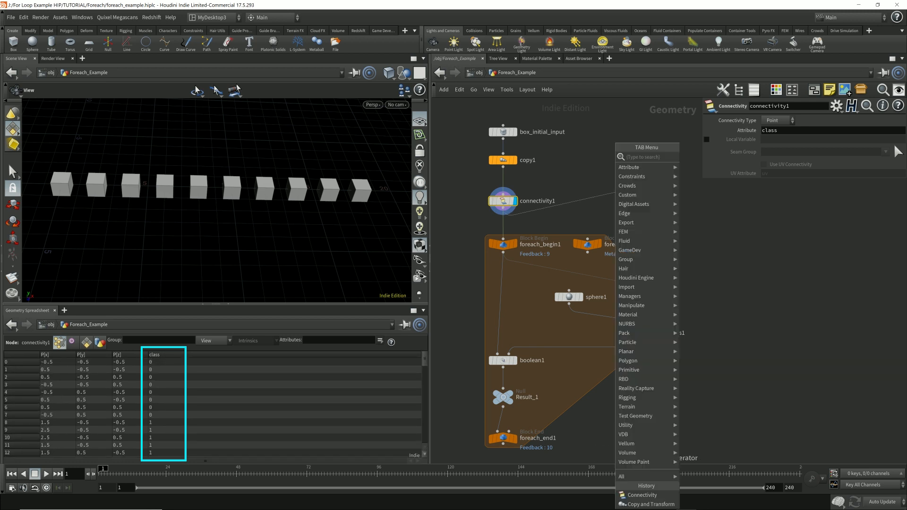
{"action": "type", "text": "blast"}
{"action": "key", "text": "Return"}
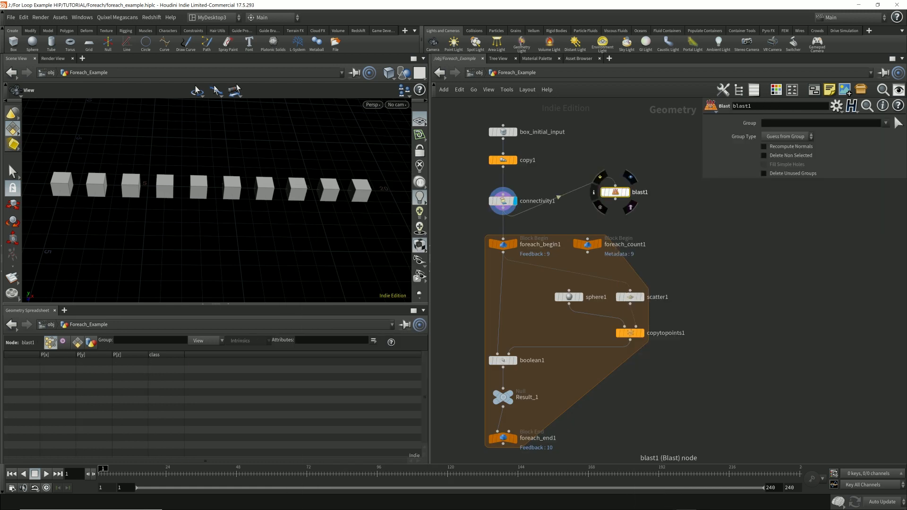
{"action": "left_click", "coordinate": [627, 192]}
{"action": "left_click", "coordinate": [820, 122]}
{"action": "type", "text": "#class=0"}
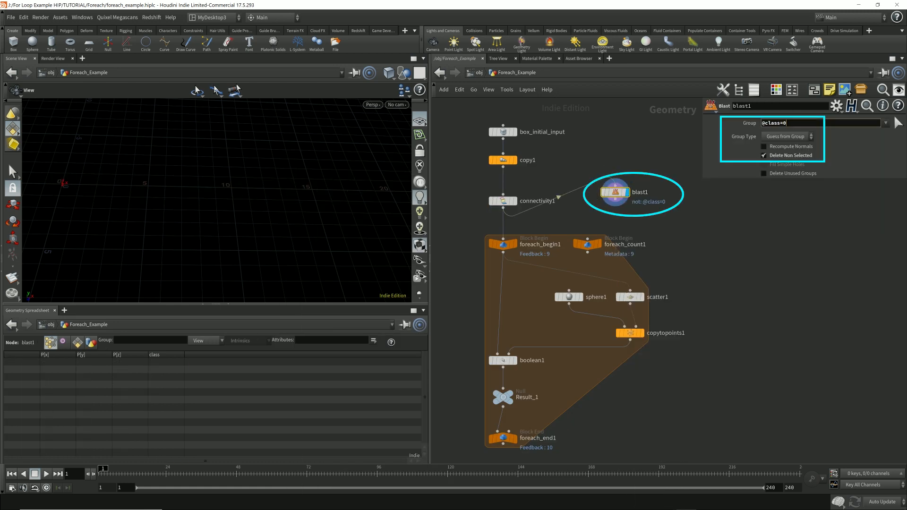
{"action": "left_click", "coordinate": [786, 123]}
{"action": "key", "text": "Return"}
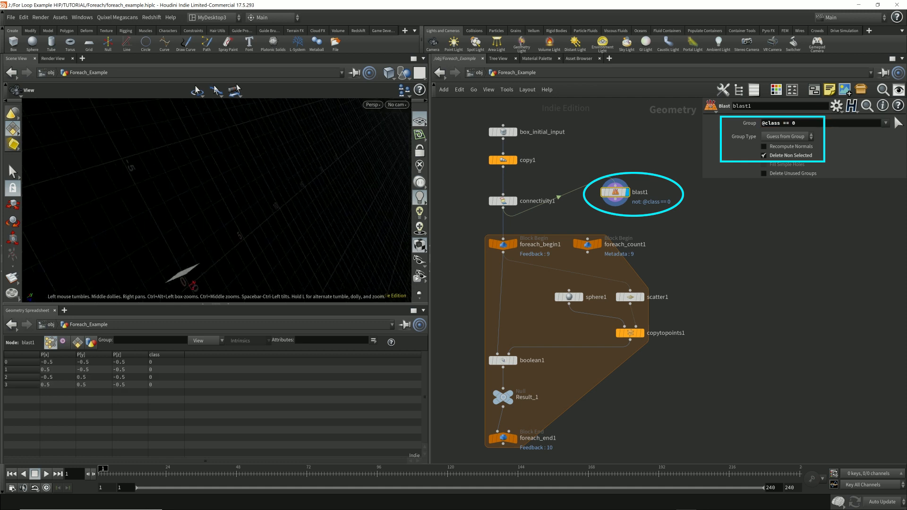
{"action": "left_click", "coordinate": [787, 137]}
{"action": "left_click", "coordinate": [779, 170]}
{"action": "left_click", "coordinate": [792, 123]}
{"action": "key", "text": "BackSpace"}
{"action": "key", "text": "BackSpace"}
{"action": "key", "text": "Return"}
{"action": "mouse_move", "coordinate": [208, 198]}
{"action": "left_mouse_down"}
{"action": "mouse_move", "coordinate": [229, 182]}
{"action": "mouse_move", "coordinate": [204, 203]}
{"action": "left_mouse_up"}
{"action": "left_click", "coordinate": [792, 123]}
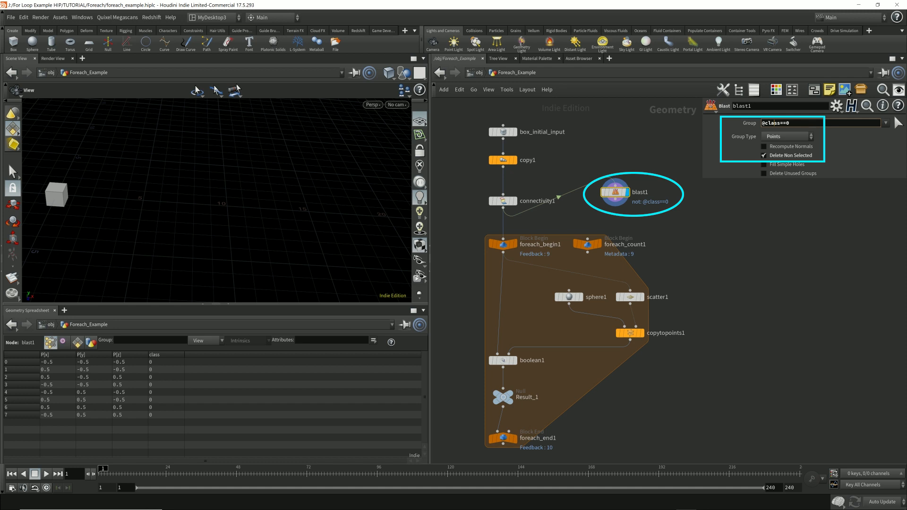
{"action": "key", "text": "ctrl+a"}
{"action": "left_click", "coordinate": [791, 122]}
{"action": "key", "text": "BackSpace"}
{"action": "type", "text": "1"}
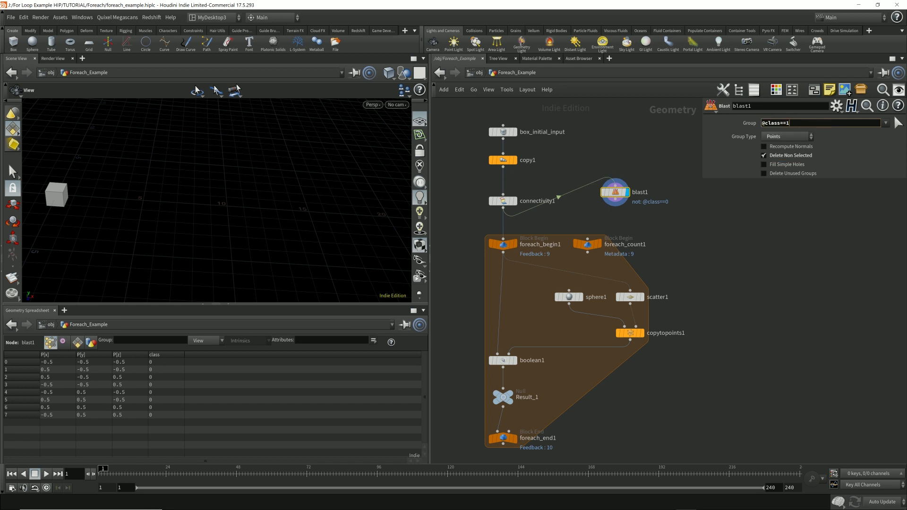
{"action": "key", "text": "Return"}
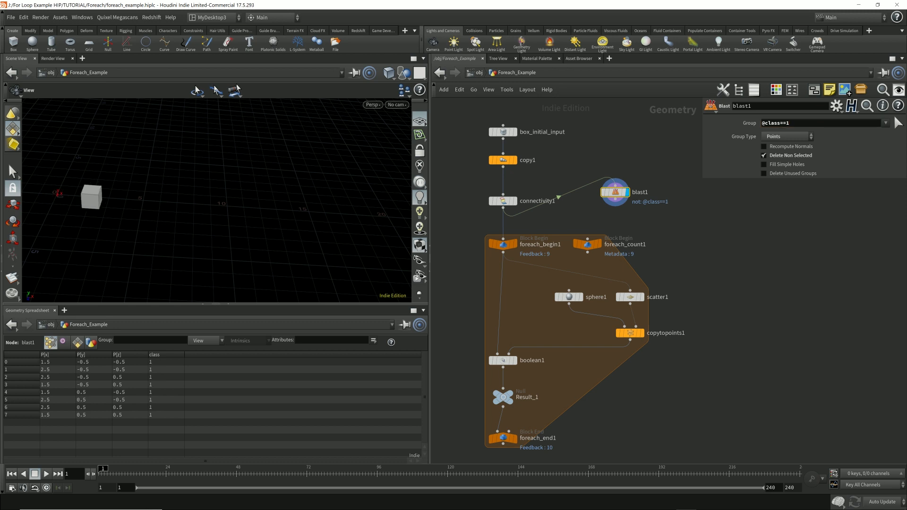
{"action": "key", "text": "BackSpace"}
{"action": "type", "text": "2"}
{"action": "key", "text": "Return"}
{"action": "mouse_move", "coordinate": [504, 200]}
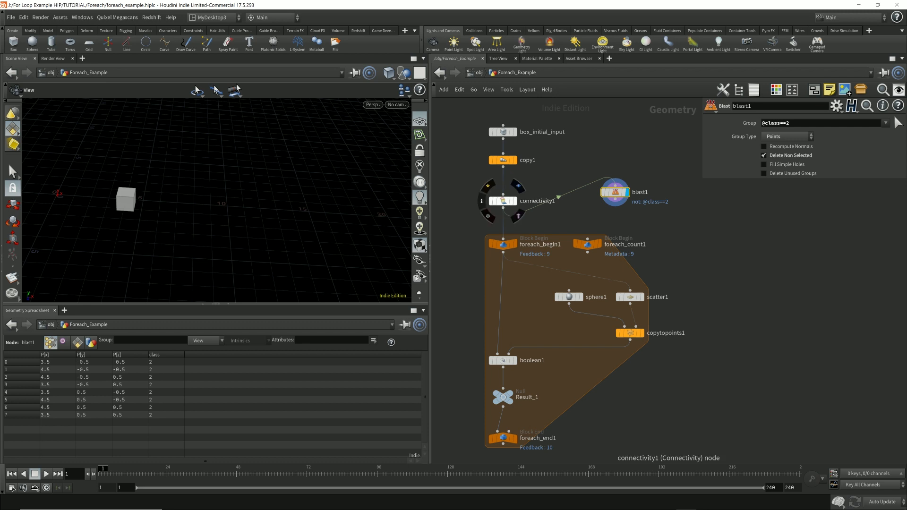
{"action": "left_click", "coordinate": [799, 123]}
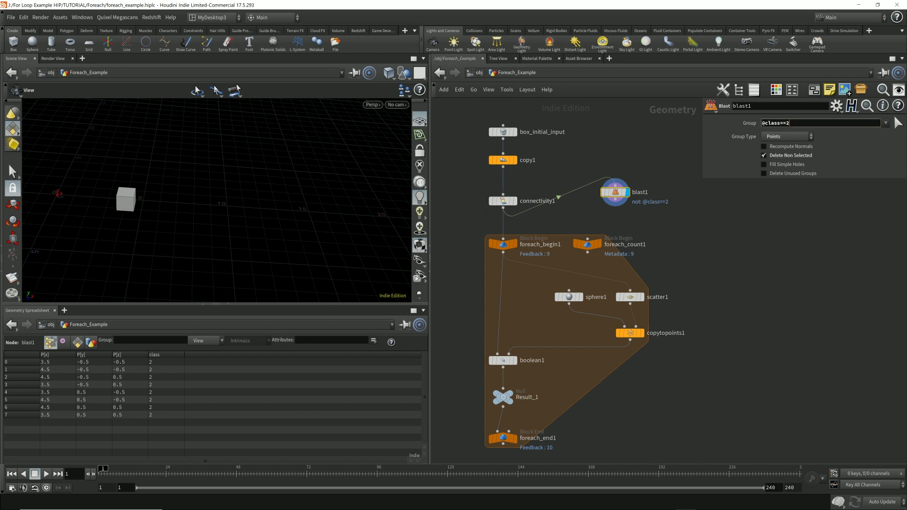
{"action": "key", "text": "BackSpace"}
{"action": "type", "text": "3"}
{"action": "key", "text": "Return"}
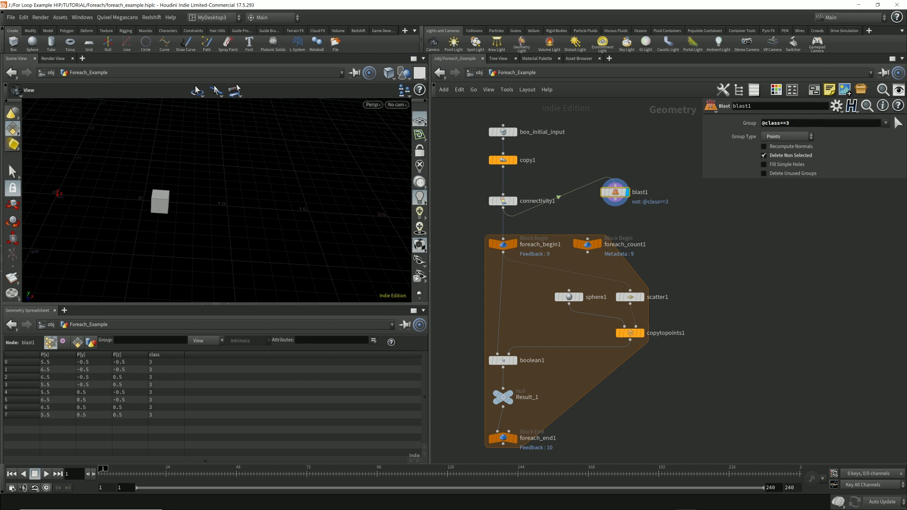
Display copy1, connectivity1 and blast1 in turn to compare them, and template connectivity1 as a wireframe behind the isolated box
{"action": "left_click", "coordinate": [514, 161]}
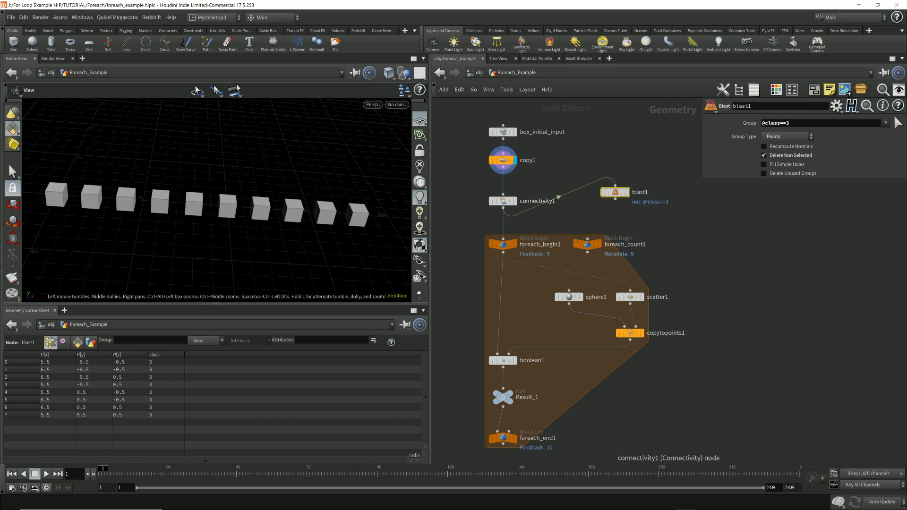
{"action": "left_click", "coordinate": [514, 200]}
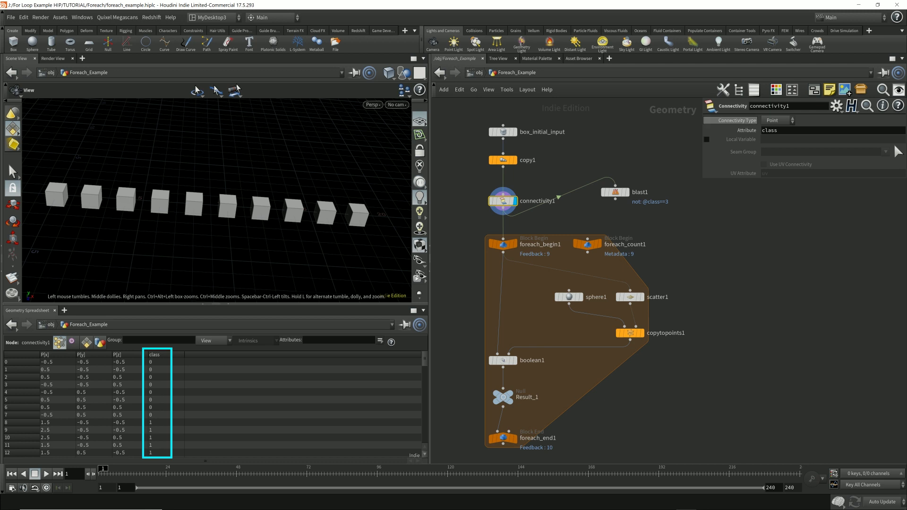
{"action": "left_click", "coordinate": [630, 177]}
{"action": "left_click", "coordinate": [615, 192]}
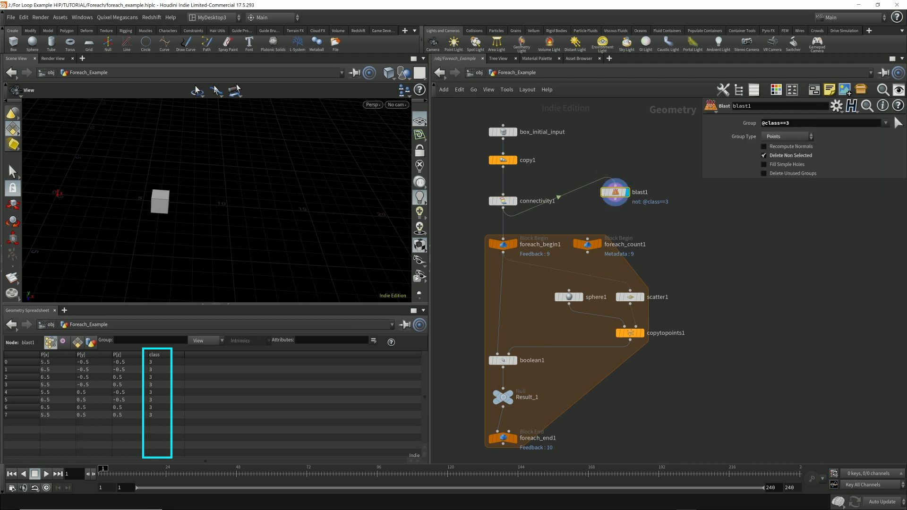
{"action": "mouse_move", "coordinate": [503, 201]}
{"action": "left_click", "coordinate": [519, 216]}
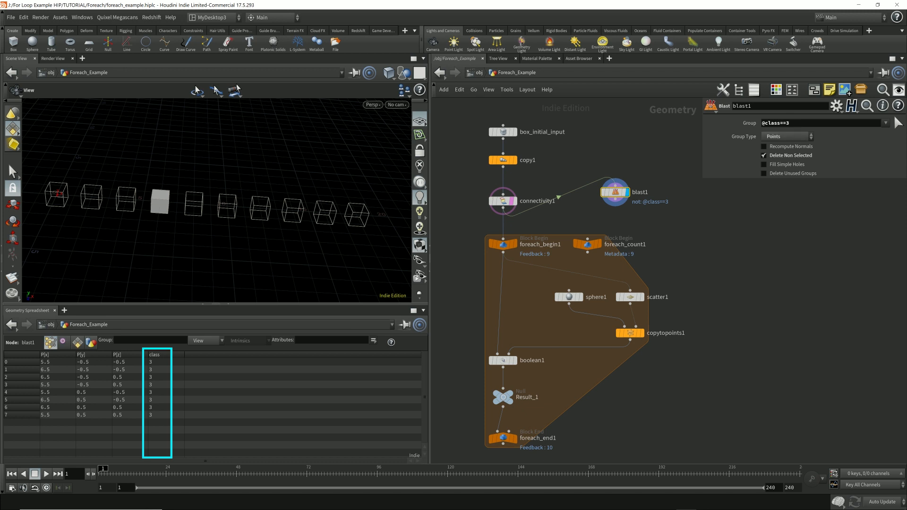
{"action": "left_click_drag", "start_coordinate": [795, 123], "coordinate": [785, 122]}
{"action": "type", "text": "0"}
{"action": "key", "text": "Return"}
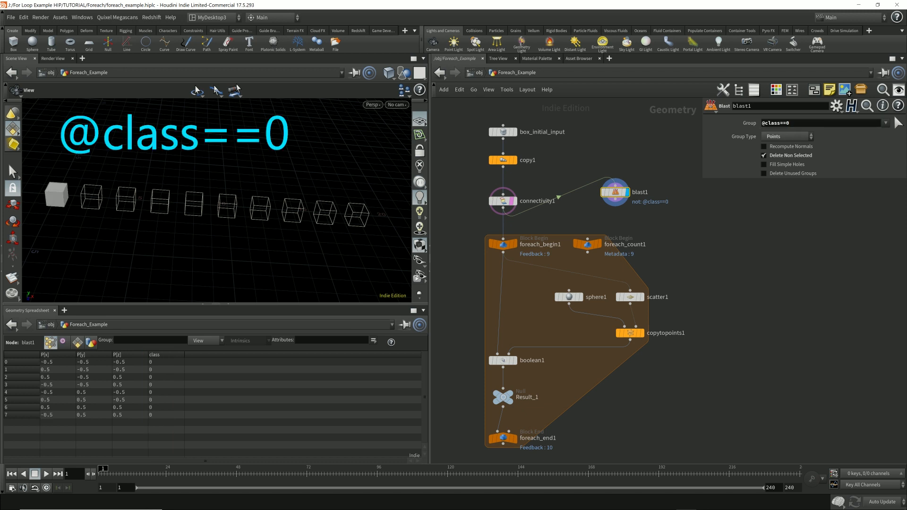
{"action": "key", "text": "BackSpace"}
{"action": "type", "text": "1"}
{"action": "key", "text": "Return"}
{"action": "key", "text": "BackSpace"}
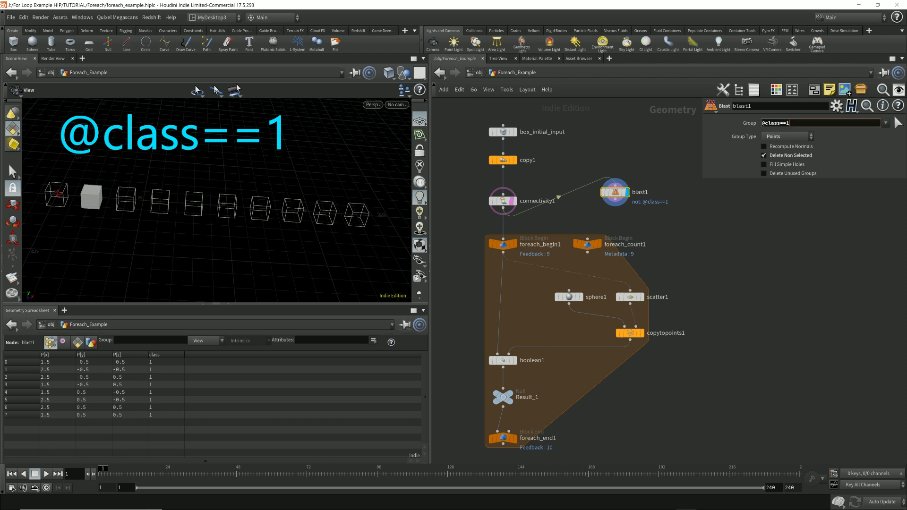
{"action": "type", "text": "2"}
{"action": "key", "text": "Return"}
{"action": "key", "text": "BackSpace"}
{"action": "type", "text": "3"}
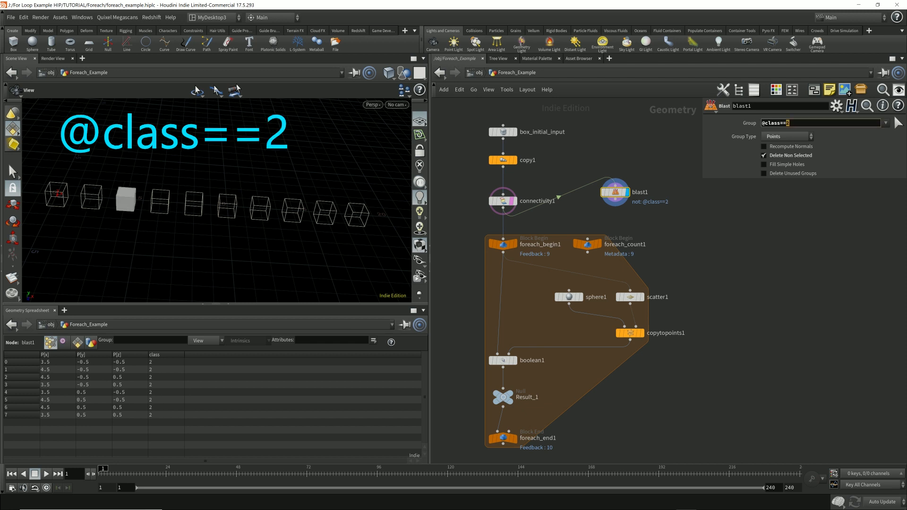
{"action": "key", "text": "Return"}
{"action": "key", "text": "BackSpace"}
{"action": "type", "text": "4"}
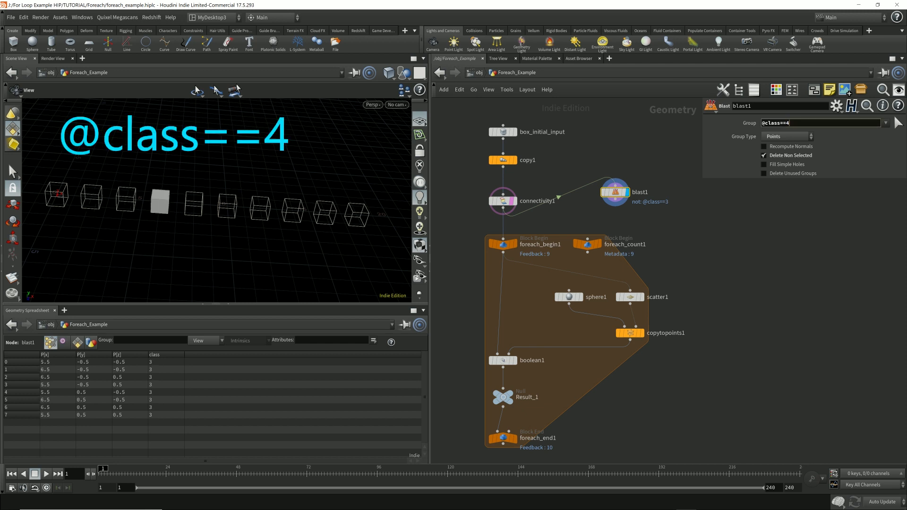
{"action": "key", "text": "Return"}
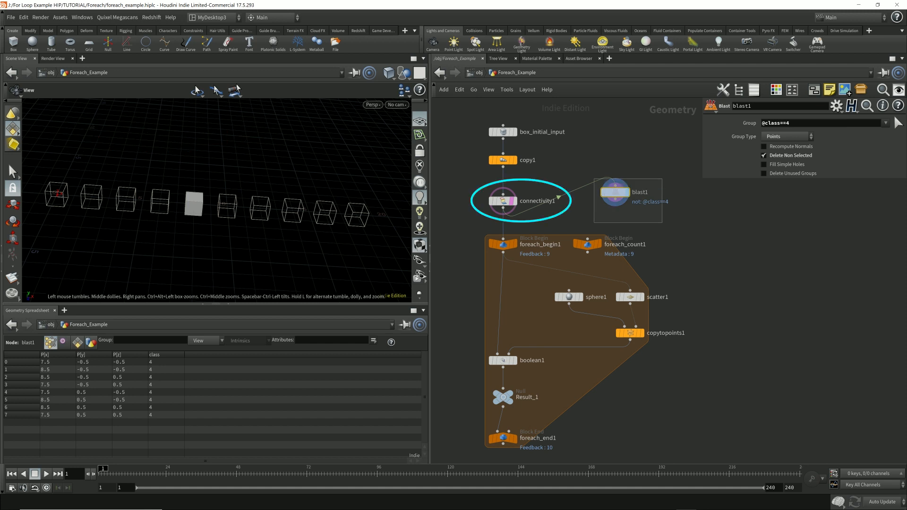
Delete blast1 and select connectivity1 with its full row of boxes displayed without the template
{"action": "key", "text": "Delete"}
{"action": "left_click", "coordinate": [511, 201]}
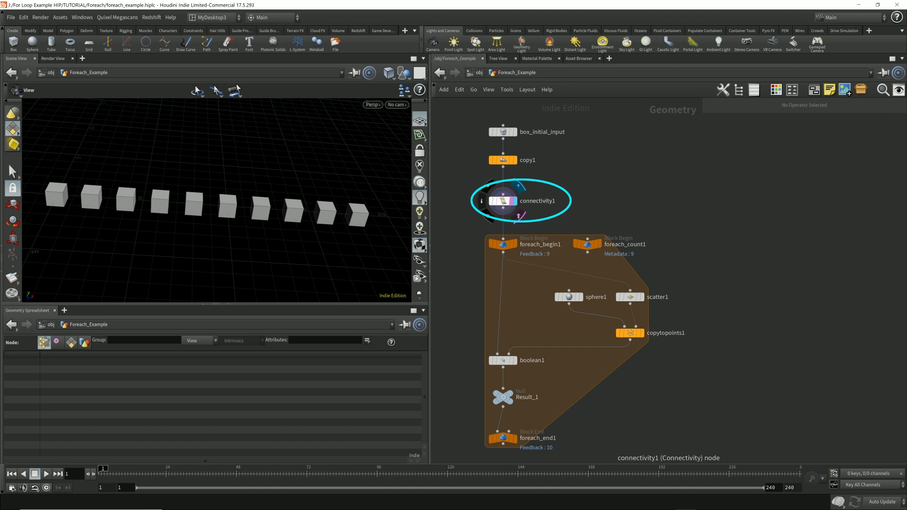
{"action": "left_click", "coordinate": [503, 201]}
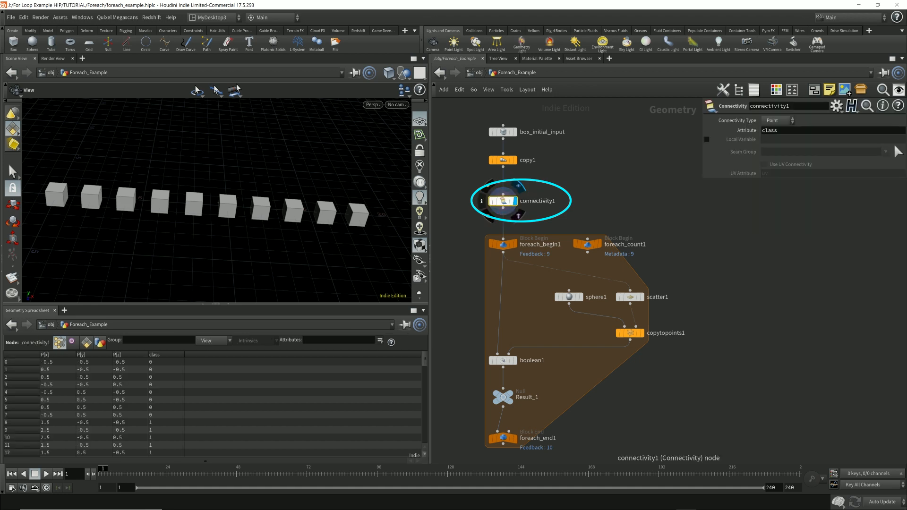
Review foreach_begin1's settings and foreach_end1's Iteration Method options, keeping By Count
{"action": "left_click", "coordinate": [503, 244]}
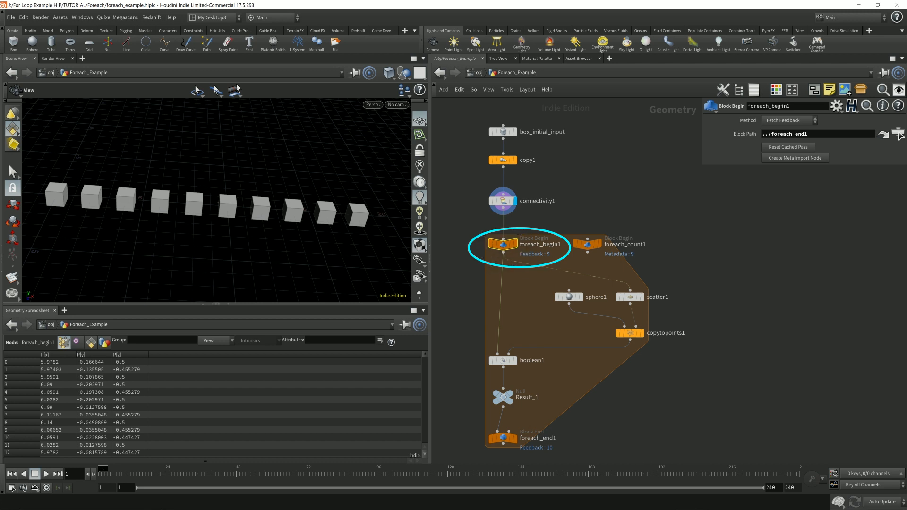
{"action": "left_click", "coordinate": [503, 438]}
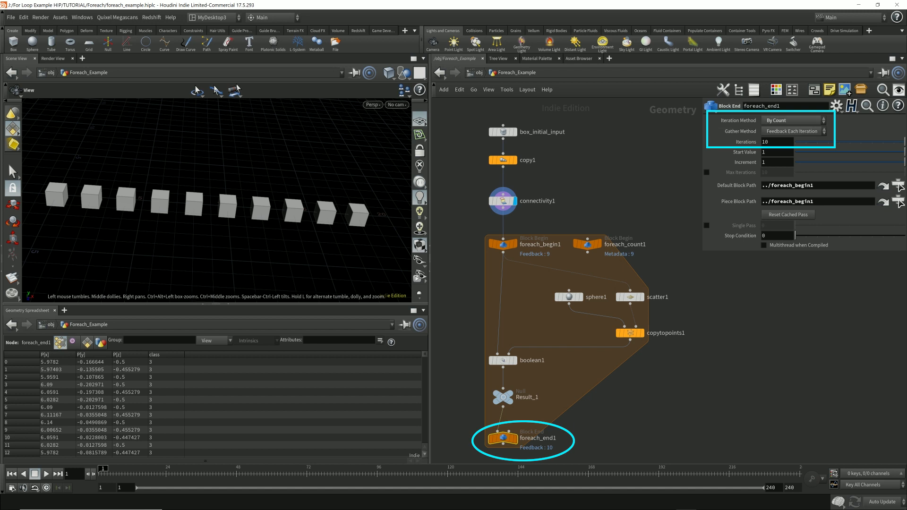
{"action": "left_click", "coordinate": [793, 120]}
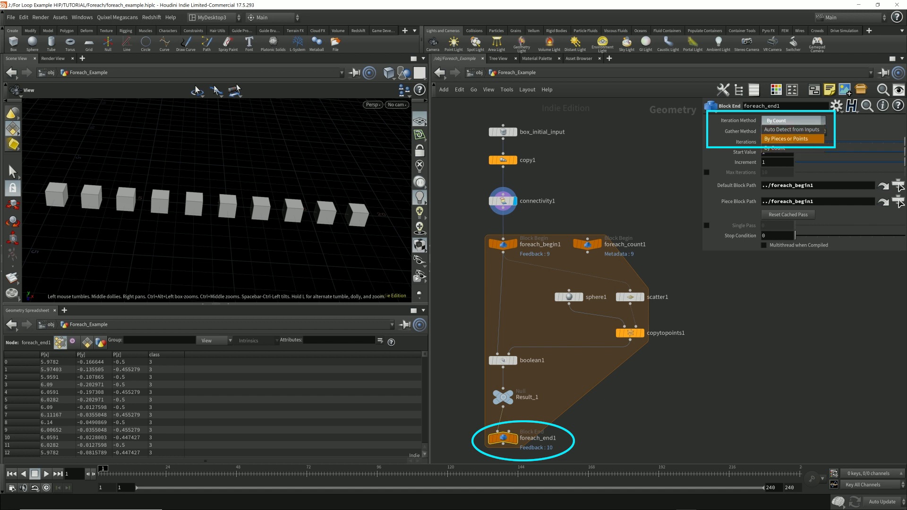
{"action": "left_click", "coordinate": [776, 148]}
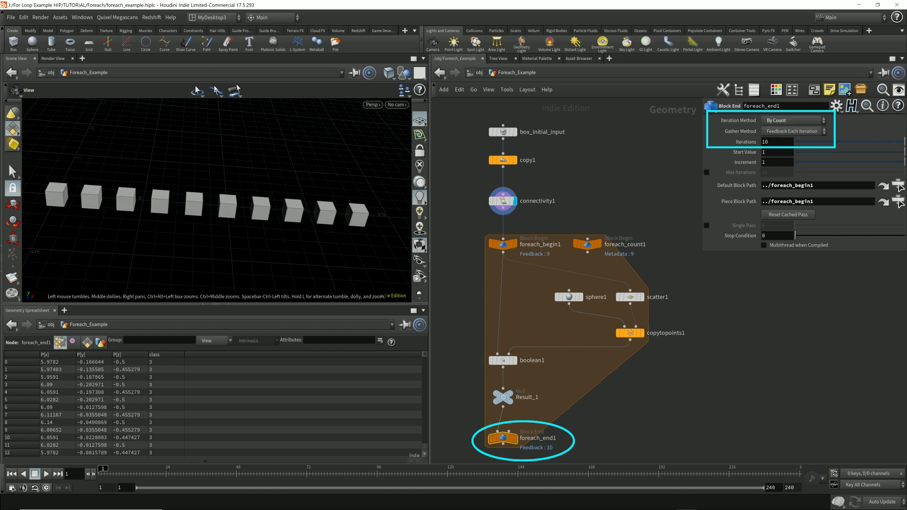
Set foreach_end1's Iteration Method to By Pieces or Points and select connectivity1 to check its attribute name
{"action": "mouse_move", "coordinate": [455, 424]}
{"action": "left_mouse_down"}
{"action": "mouse_move", "coordinate": [568, 437]}
{"action": "mouse_move", "coordinate": [570, 453]}
{"action": "left_mouse_up"}
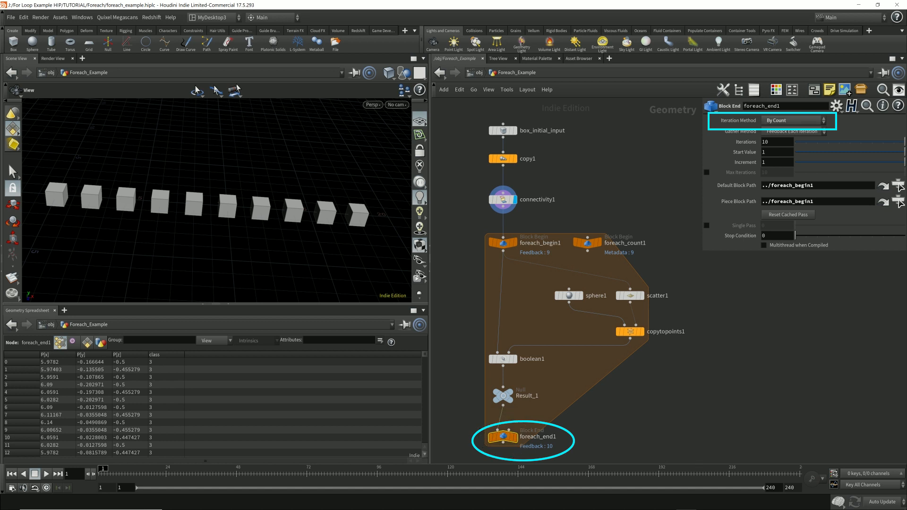
{"action": "left_click", "coordinate": [795, 120]}
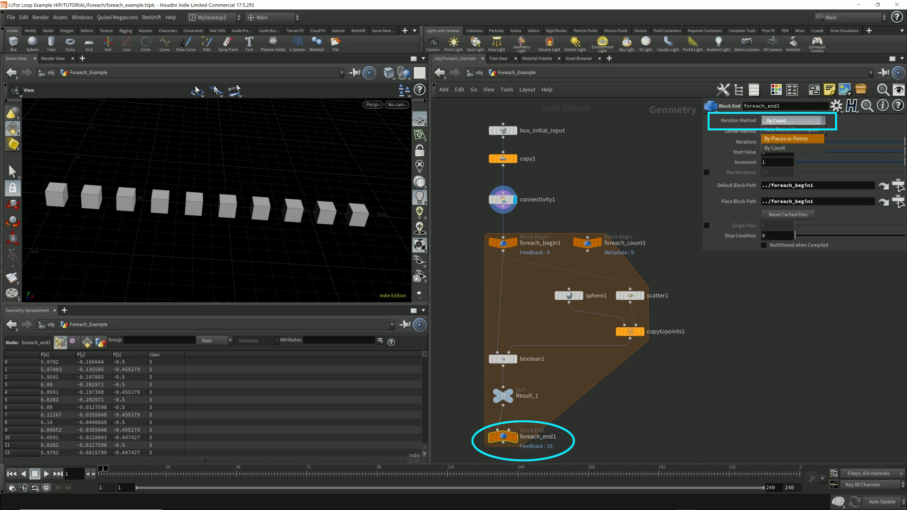
{"action": "left_click", "coordinate": [792, 138]}
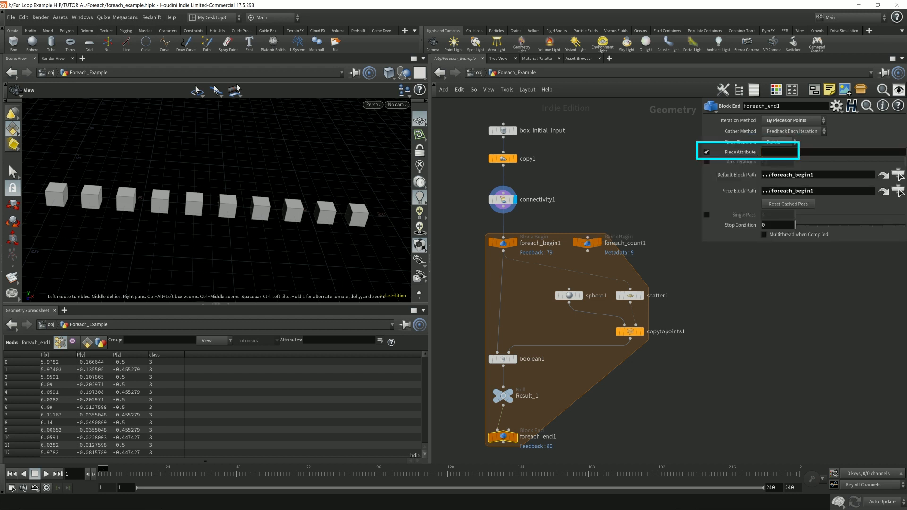
{"action": "left_click_drag", "start_coordinate": [457, 190], "coordinate": [535, 215]}
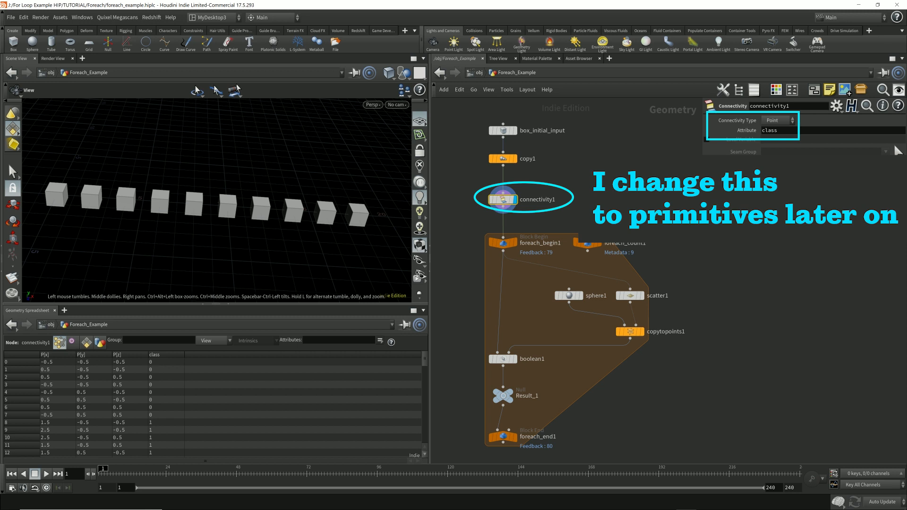
Check foreach_end1's Piece Attribute against the class attribute and set foreach_begin1's Method to Fetch Piece or Point
{"action": "left_click", "coordinate": [503, 436]}
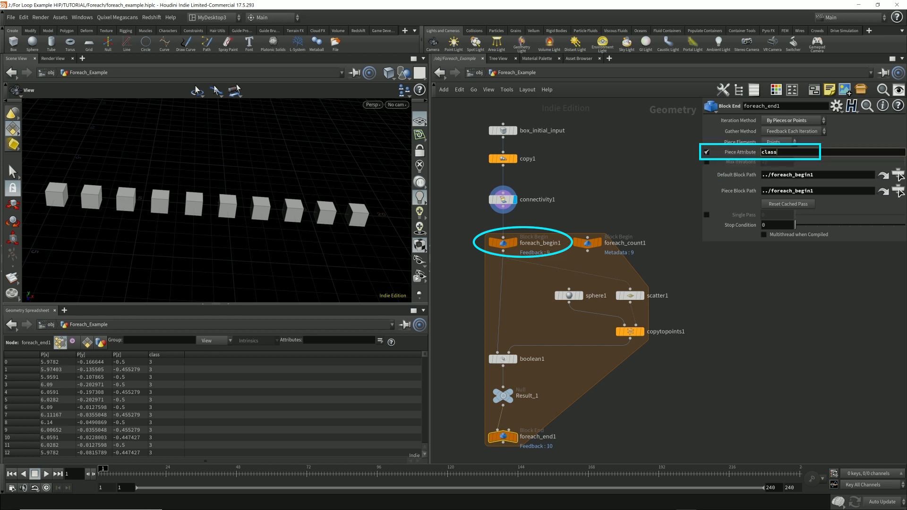
{"action": "left_click", "coordinate": [503, 243]}
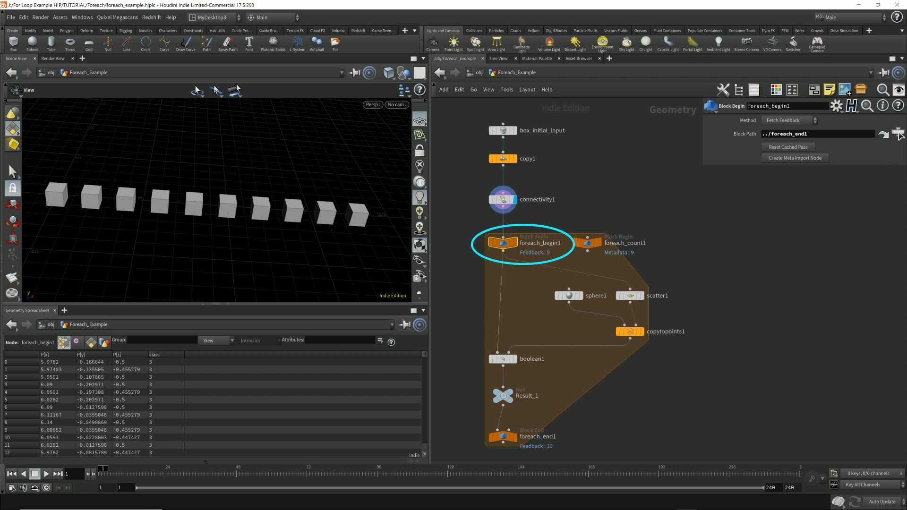
{"action": "left_click", "coordinate": [788, 120]}
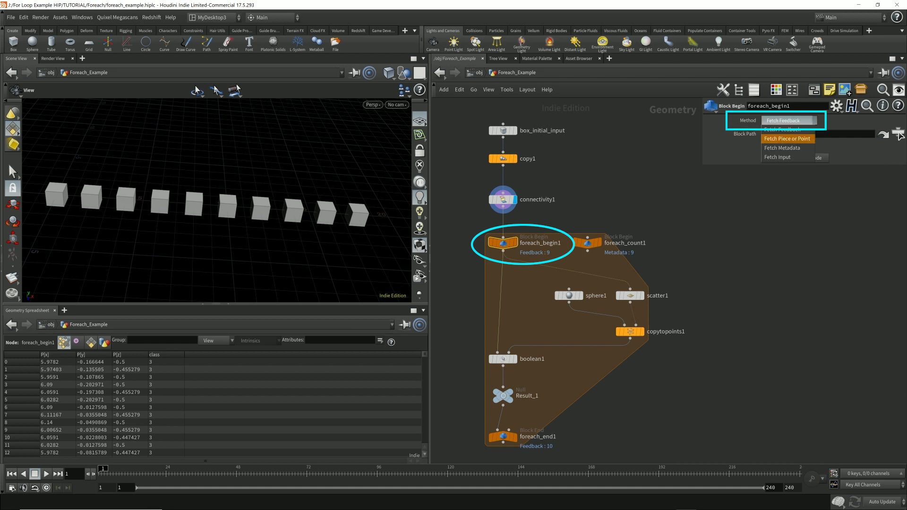
{"action": "key", "text": "Return"}
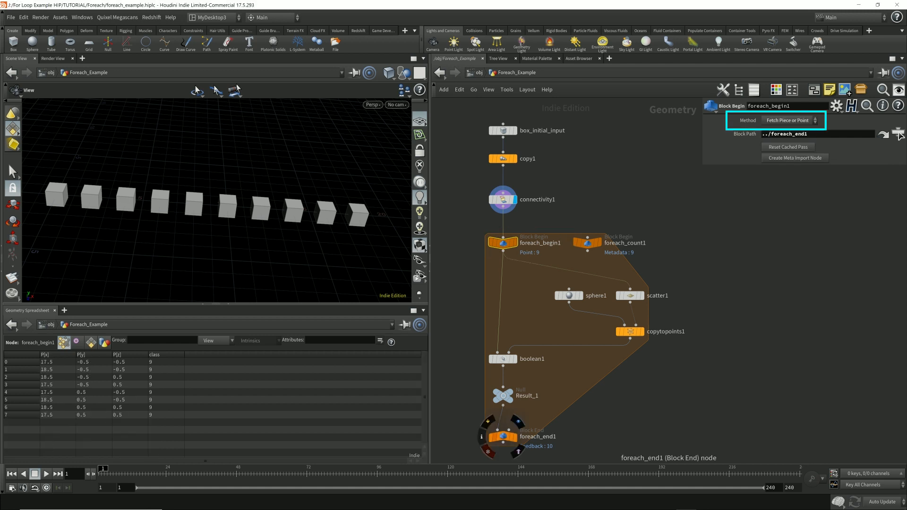
Review the connection from connectivity1 into foreach_begin1 and how foreach_end1's Piece Block Path refers to ../foreach_begin1
{"action": "left_click", "coordinate": [503, 436]}
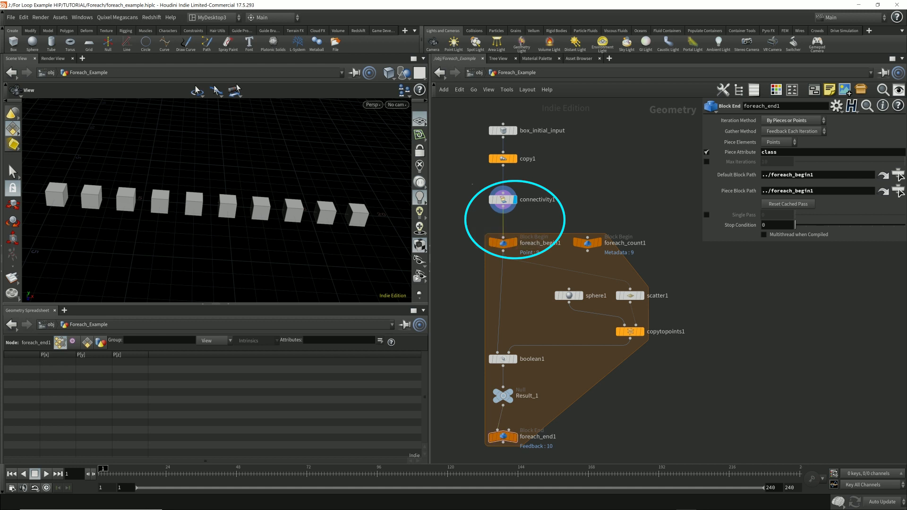
{"action": "left_click_drag", "start_coordinate": [473, 184], "coordinate": [536, 264]}
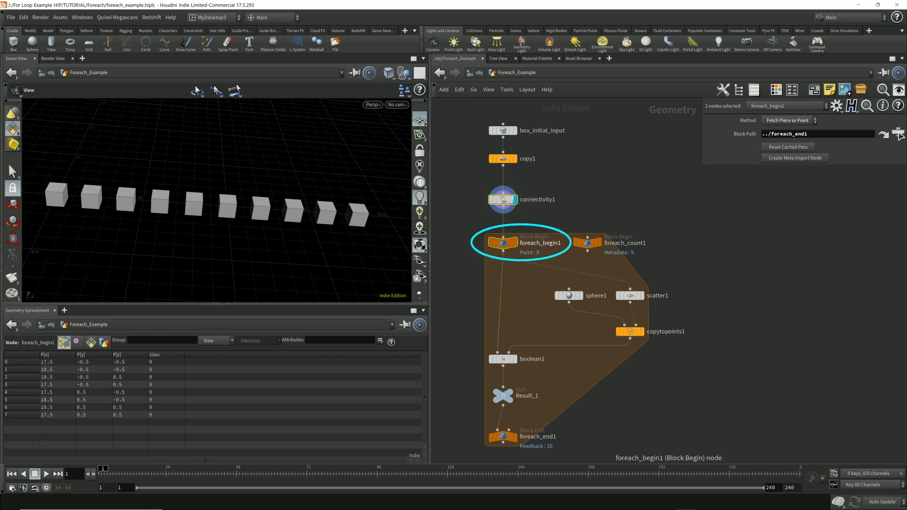
{"action": "left_click", "coordinate": [503, 436]}
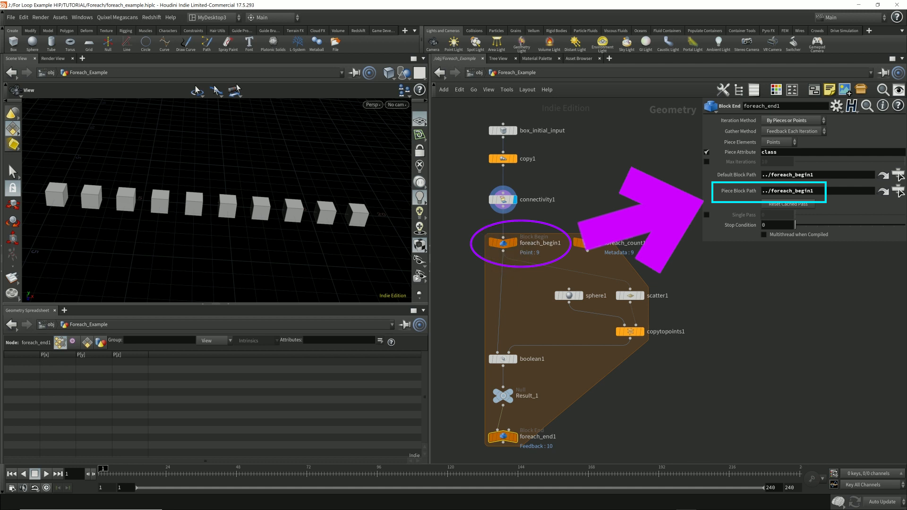
{"action": "left_click_drag", "start_coordinate": [814, 191], "coordinate": [771, 191]}
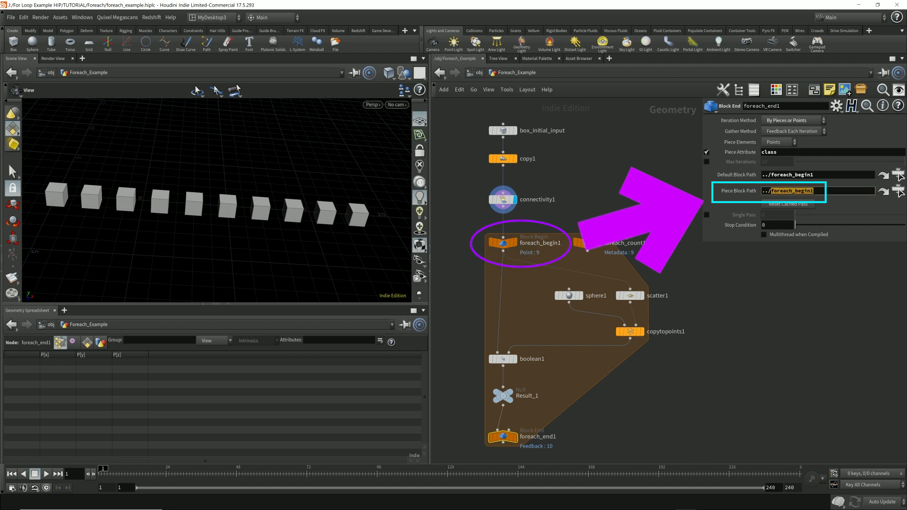
{"action": "type", "text": "foreach_begin1"}
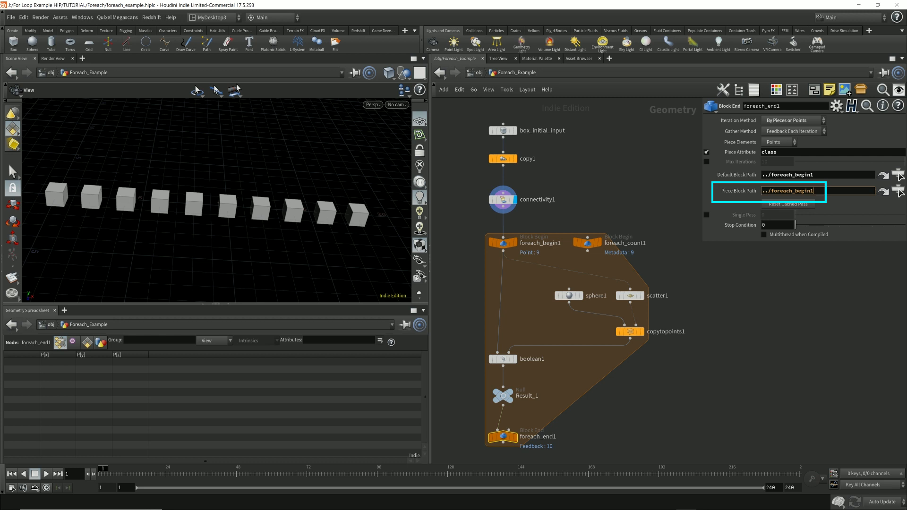
{"action": "key", "text": "shift+Left"}
{"action": "key", "text": "shift+Left"}
{"action": "key", "text": "shift+Left"}
{"action": "key", "text": "shift+Left"}
{"action": "key", "text": "shift+Left"}
{"action": "key", "text": "shift+Left"}
{"action": "key", "text": "shift+Left"}
{"action": "key", "text": "shift+Left"}
{"action": "key", "text": "shift+Left"}
{"action": "key", "text": "shift+Left"}
{"action": "key", "text": "shift+Left"}
{"action": "key", "text": "shift+Left"}
{"action": "key", "text": "shift+Left"}
{"action": "key", "text": "shift+Left"}
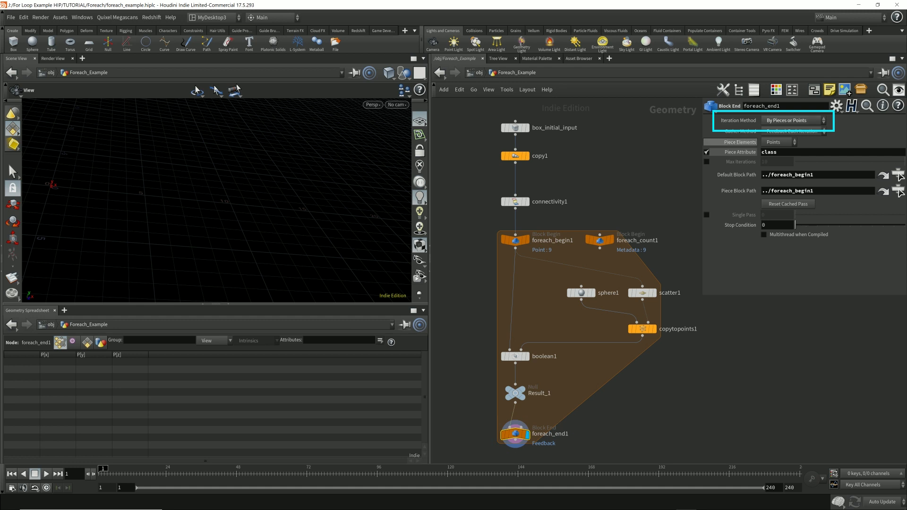
Set connectivity1's Connectivity Type to Primitive and show its primitive attributes in the geometry spreadsheet
{"action": "left_click", "coordinate": [515, 202]}
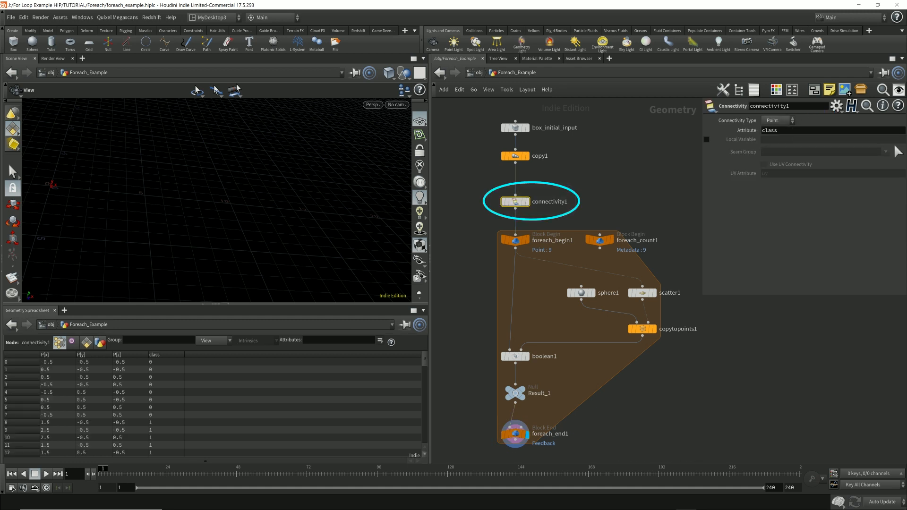
{"action": "left_click", "coordinate": [777, 120]}
{"action": "left_click", "coordinate": [777, 133]}
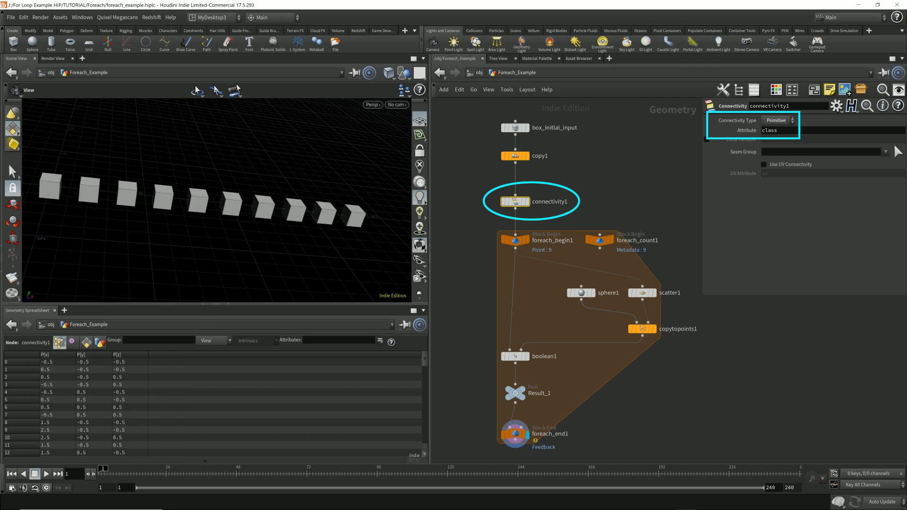
{"action": "left_click", "coordinate": [86, 342]}
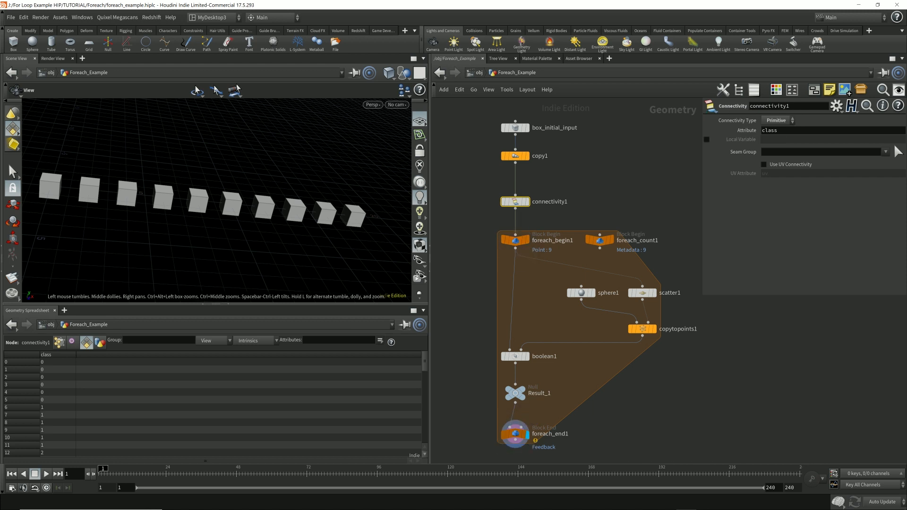
Set foreach_end1's Piece Elements to Primitives and inspect the resulting geometry in the viewport
{"action": "left_click", "coordinate": [515, 433]}
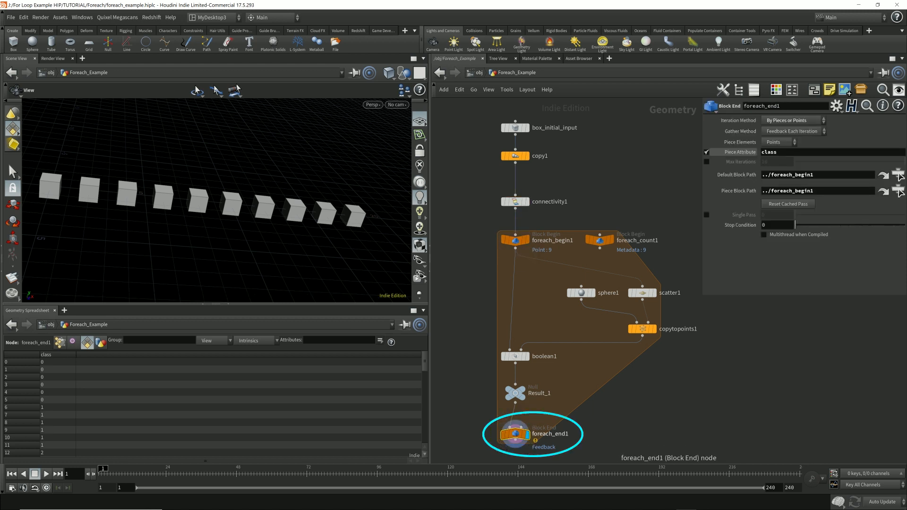
{"action": "left_click", "coordinate": [778, 142]}
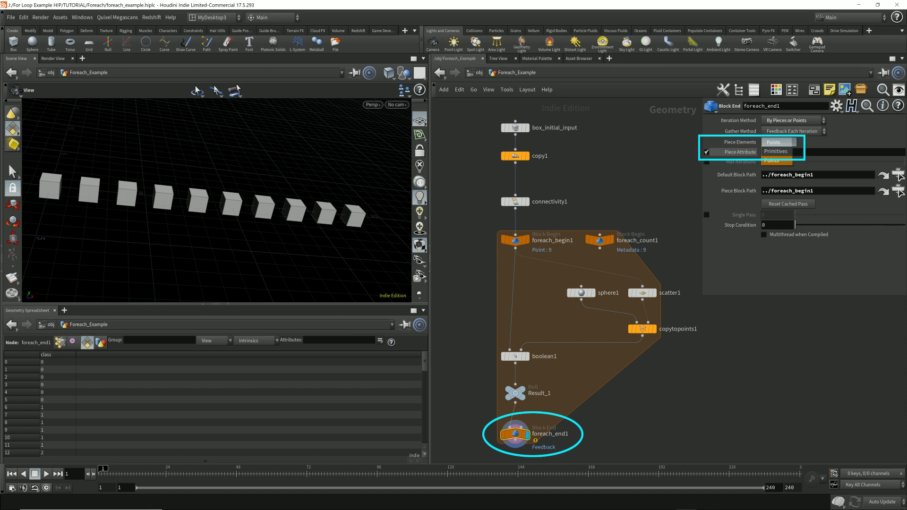
{"action": "left_click", "coordinate": [777, 152]}
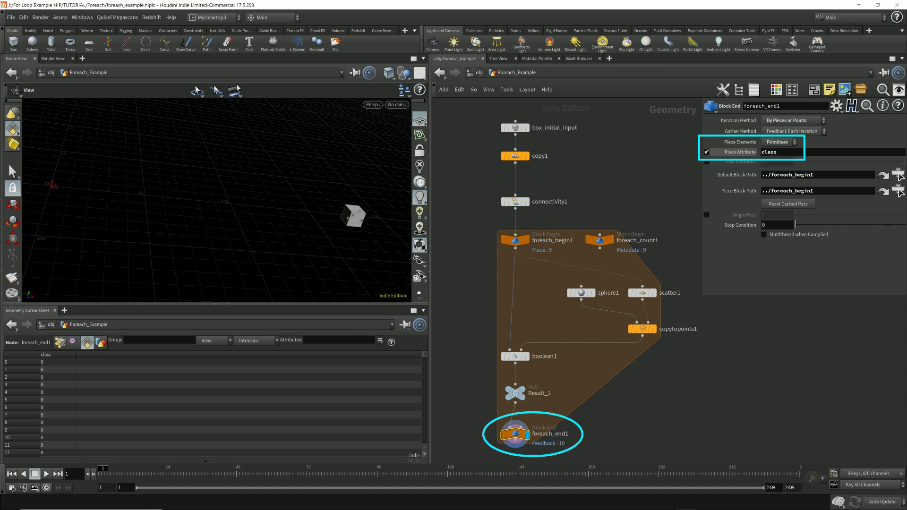
{"action": "left_click_drag", "start_coordinate": [265, 207], "coordinate": [245, 215]}
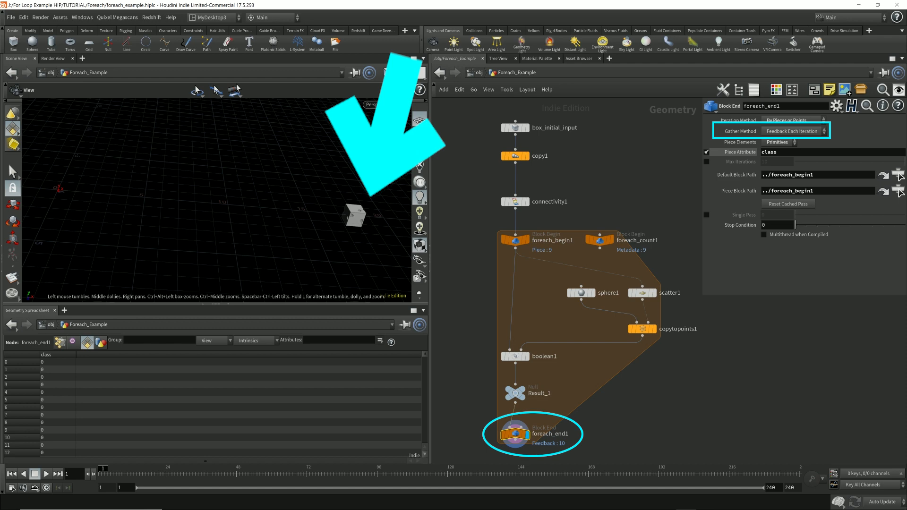
Set foreach_end1's Gather Method to Merge Each Iteration and display its output to review the processed boxes
{"action": "left_click", "coordinate": [793, 131]}
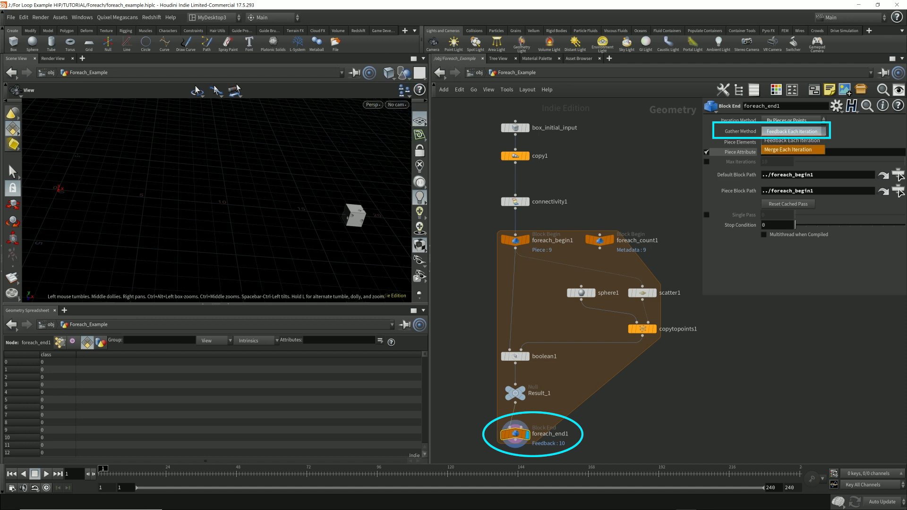
{"action": "left_click", "coordinate": [793, 149]}
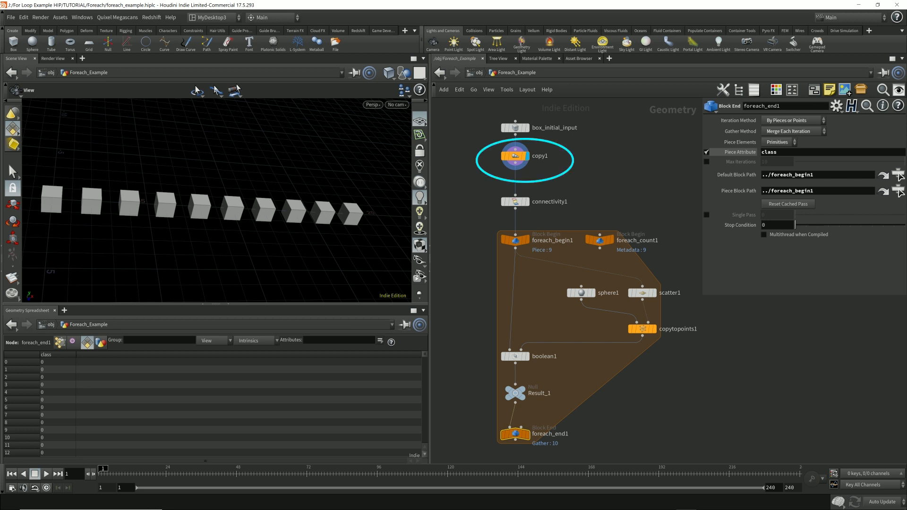
{"action": "left_click", "coordinate": [527, 434]}
{"action": "mouse_move", "coordinate": [456, 270]}
{"action": "left_mouse_down"}
{"action": "mouse_move", "coordinate": [570, 358]}
{"action": "mouse_move", "coordinate": [667, 412]}
{"action": "mouse_move", "coordinate": [692, 412]}
{"action": "mouse_move", "coordinate": [485, 303]}
{"action": "mouse_move", "coordinate": [467, 273]}
{"action": "left_mouse_up"}
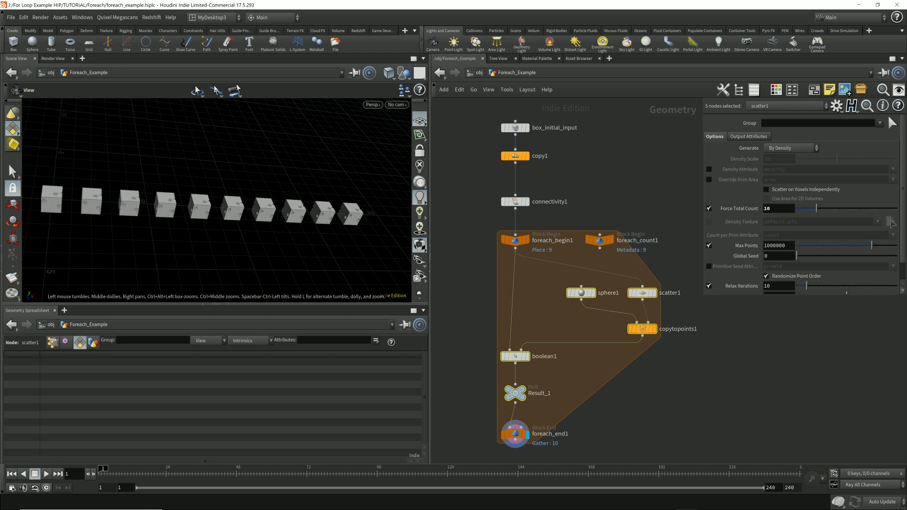
{"action": "left_click", "coordinate": [624, 401]}
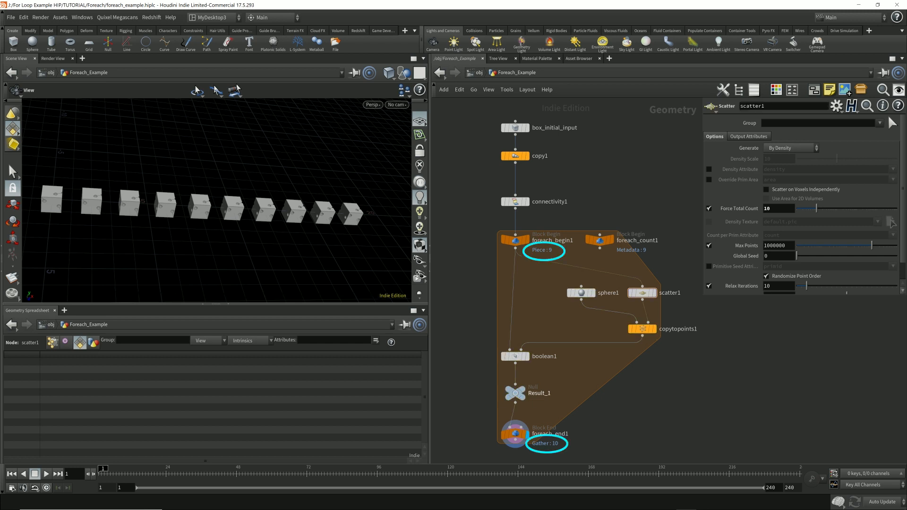
Raise copy1's Total Number to 13 and inspect the for-each result on all the boxes from foreach_end1
{"action": "left_click_drag", "start_coordinate": [515, 156], "coordinate": [515, 162]}
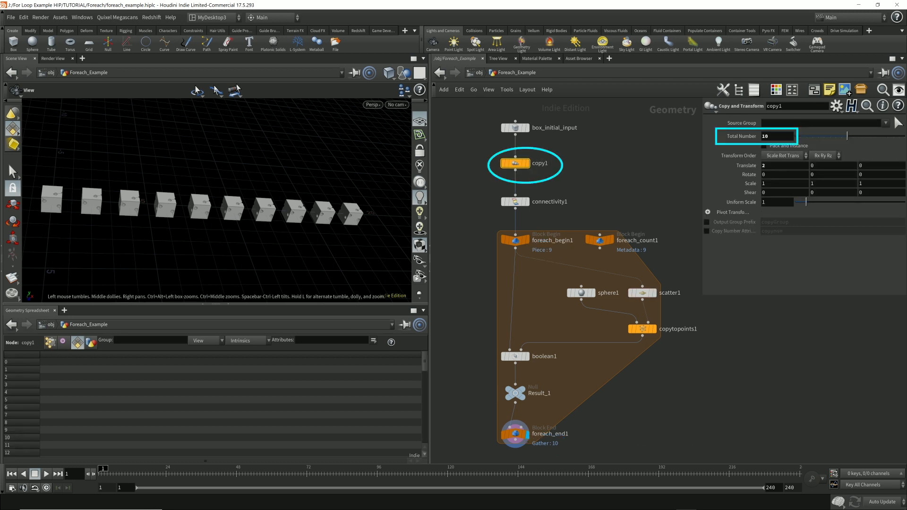
{"action": "middle_click_drag", "start_coordinate": [226, 199], "coordinate": [203, 203]}
{"action": "right_click_drag", "start_coordinate": [227, 201], "coordinate": [195, 205]}
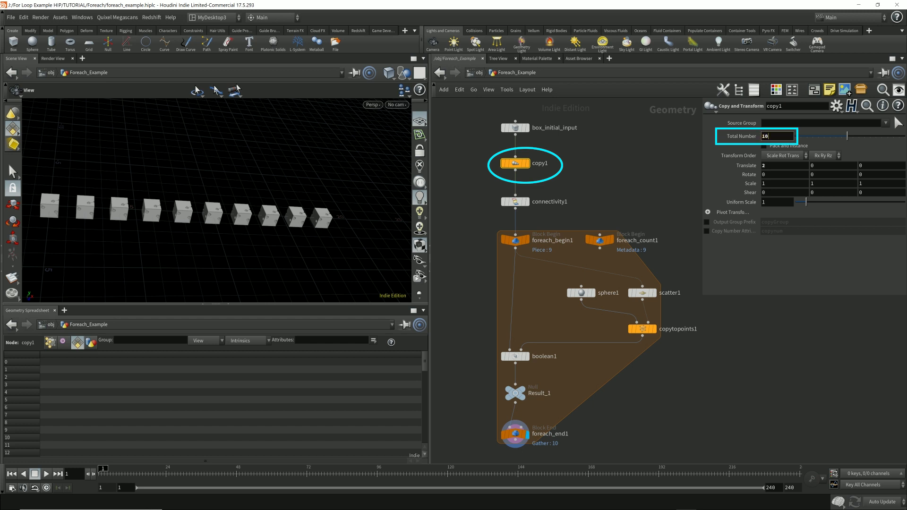
{"action": "key", "text": "Up"}
{"action": "key", "text": "Up"}
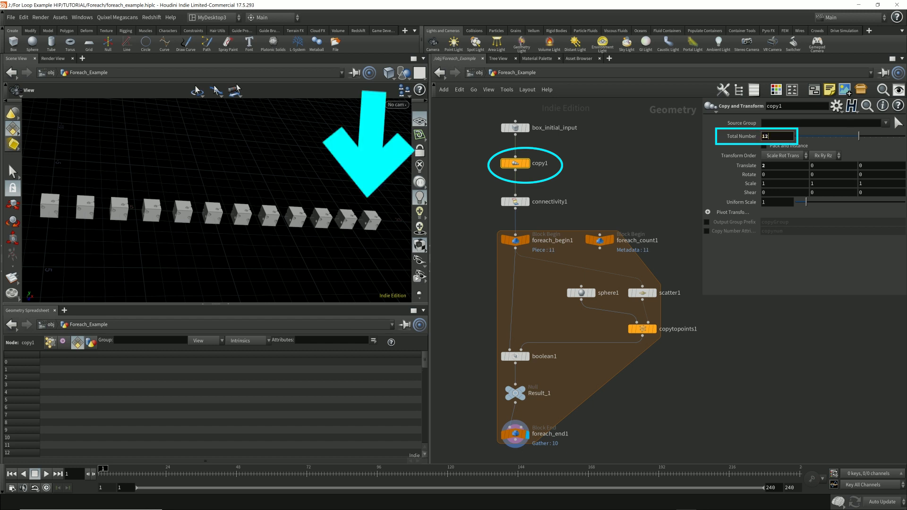
{"action": "key", "text": "Up"}
{"action": "left_click", "coordinate": [515, 434]}
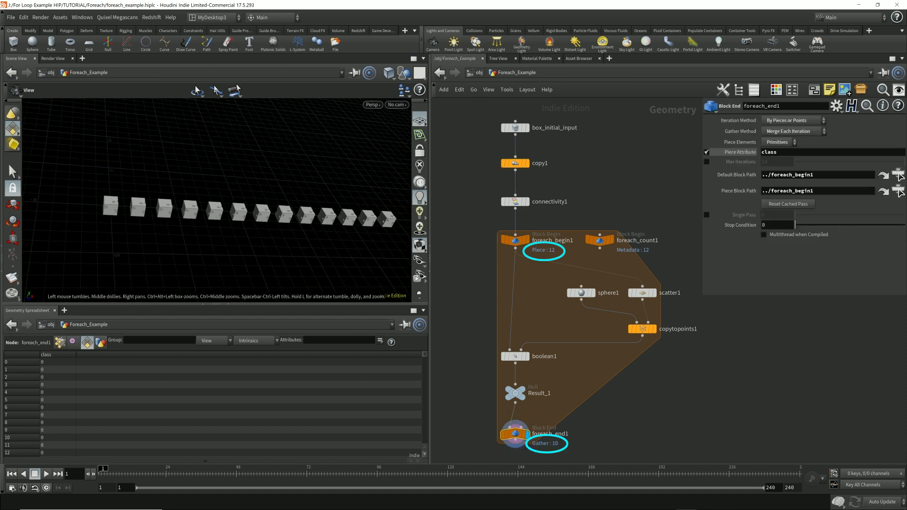
{"action": "left_click_drag", "start_coordinate": [215, 203], "coordinate": [264, 187]}
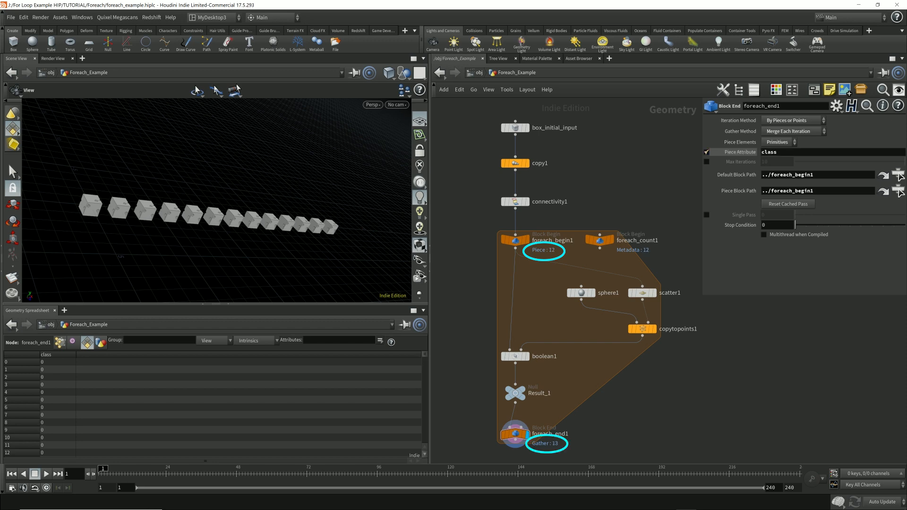
{"action": "left_click_drag", "start_coordinate": [255, 203], "coordinate": [187, 206]}
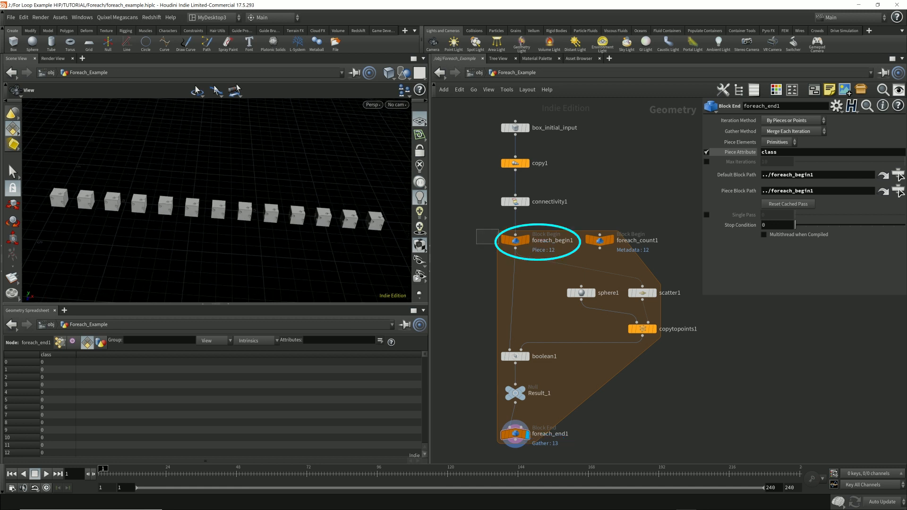
Try Fetch Feedback as foreach_begin1's Method and look over the row of boxes
{"action": "left_click_drag", "start_coordinate": [498, 244], "coordinate": [519, 251]}
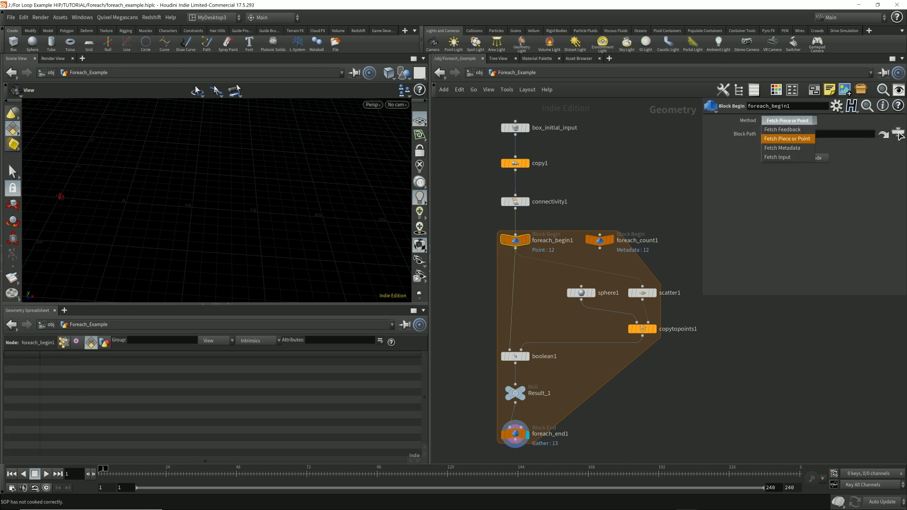
{"action": "left_click", "coordinate": [782, 130]}
{"action": "left_click_drag", "start_coordinate": [218, 199], "coordinate": [241, 198]}
Compare foreach_end1's Feedback and Merge gather methods, ending on Feedback Each Iteration with Piece Elements set to Primitives
{"action": "left_click", "coordinate": [515, 434]}
{"action": "left_click", "coordinate": [794, 131]}
{"action": "left_click", "coordinate": [792, 140]}
{"action": "left_click", "coordinate": [793, 131]}
{"action": "left_click", "coordinate": [791, 150]}
{"action": "left_click", "coordinate": [793, 131]}
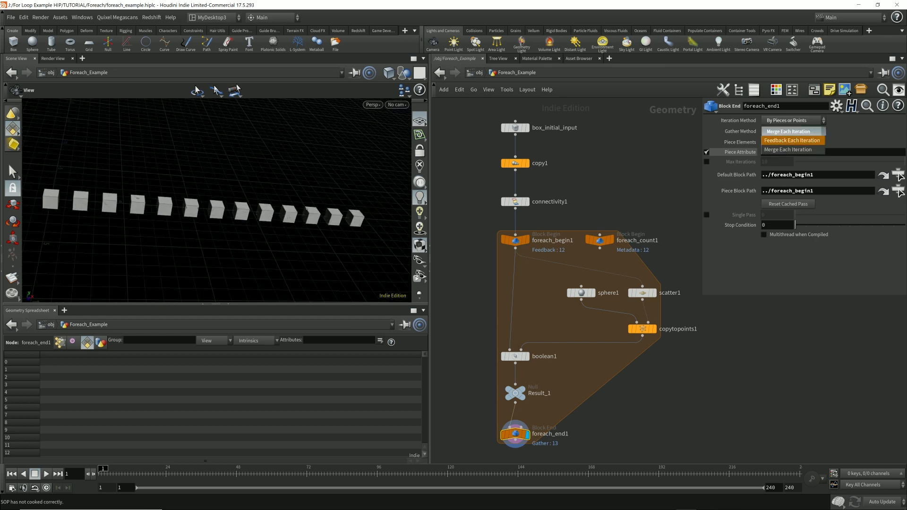
{"action": "left_click", "coordinate": [792, 140]}
{"action": "left_click", "coordinate": [779, 142]}
{"action": "left_click", "coordinate": [778, 150]}
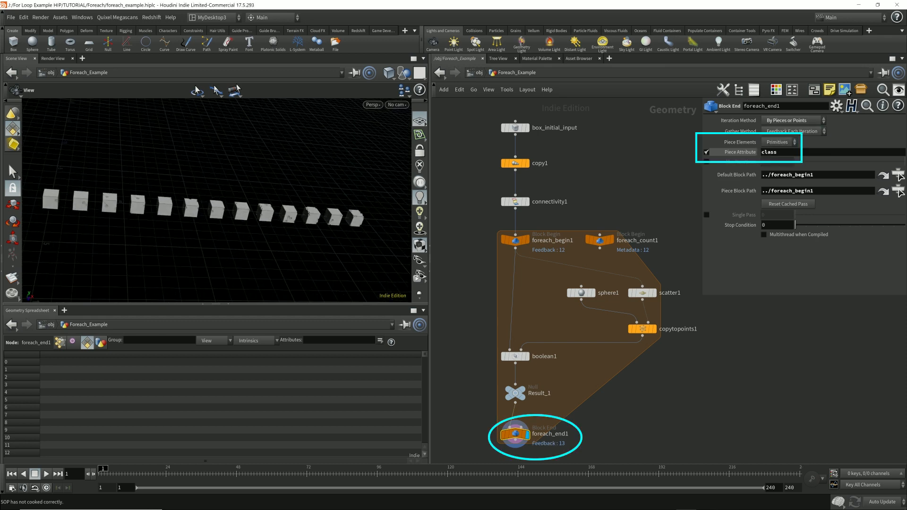
Try connectivity1's Connectivity Type as Point and return it to Primitive
{"action": "left_click", "coordinate": [514, 201]}
{"action": "left_click", "coordinate": [778, 121]}
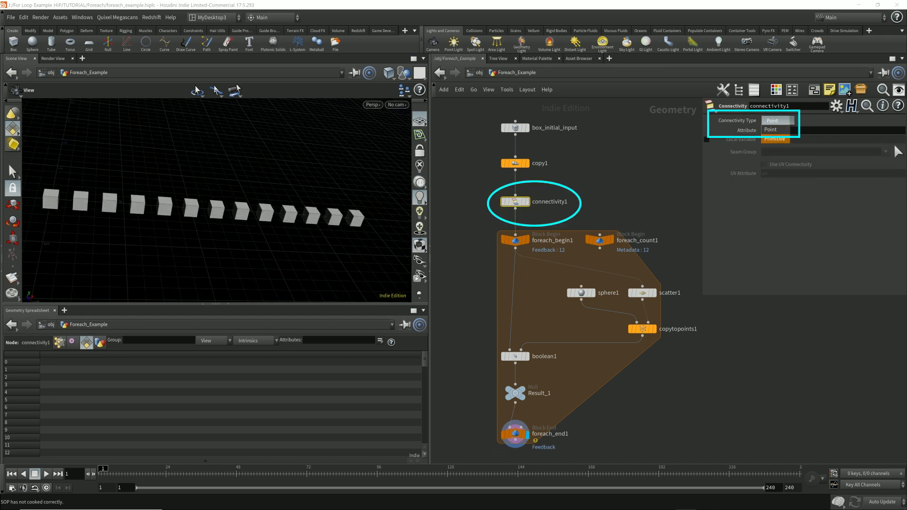
{"action": "left_click", "coordinate": [776, 138]}
Set foreach_begin1's Method to Fetch Piece or Point and foreach_end1's Gather Method to Merge Each Iteration
{"action": "left_click", "coordinate": [515, 240]}
{"action": "left_click", "coordinate": [787, 120]}
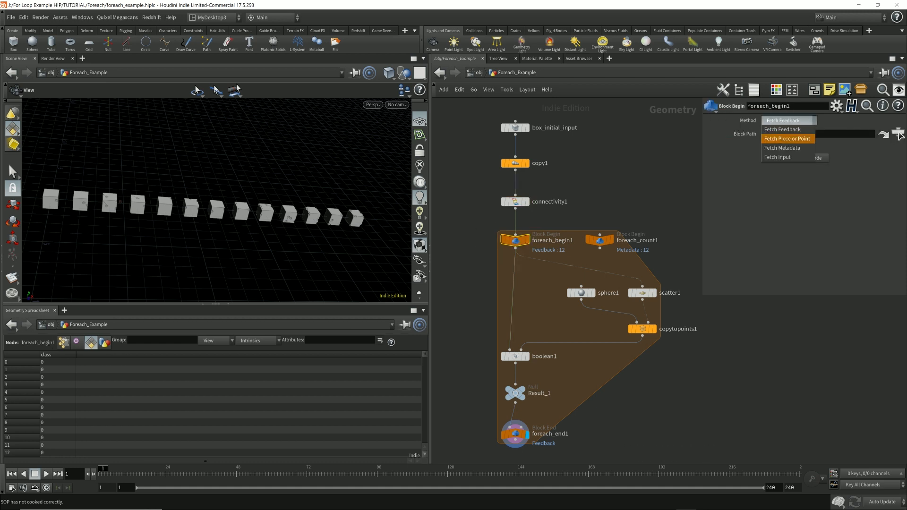
{"action": "left_click", "coordinate": [787, 139]}
{"action": "left_click", "coordinate": [514, 434]}
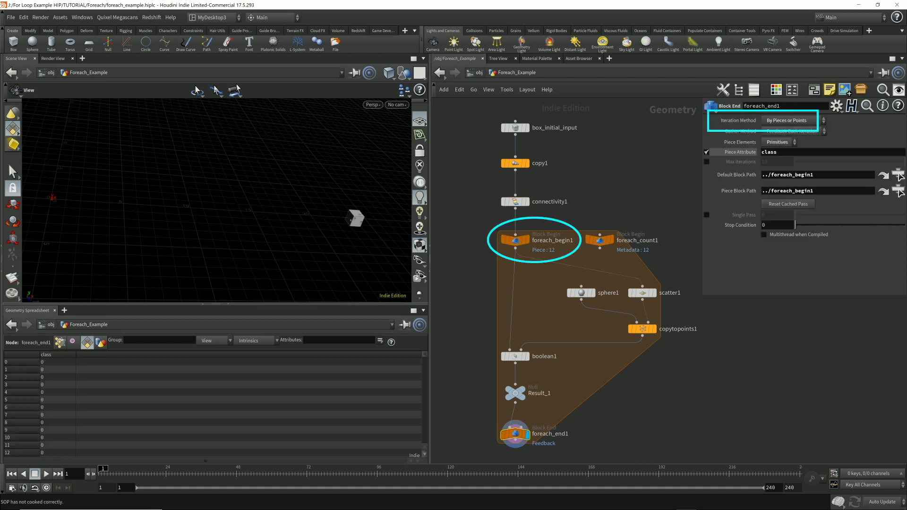
{"action": "left_click", "coordinate": [794, 131]}
{"action": "left_click", "coordinate": [793, 149]}
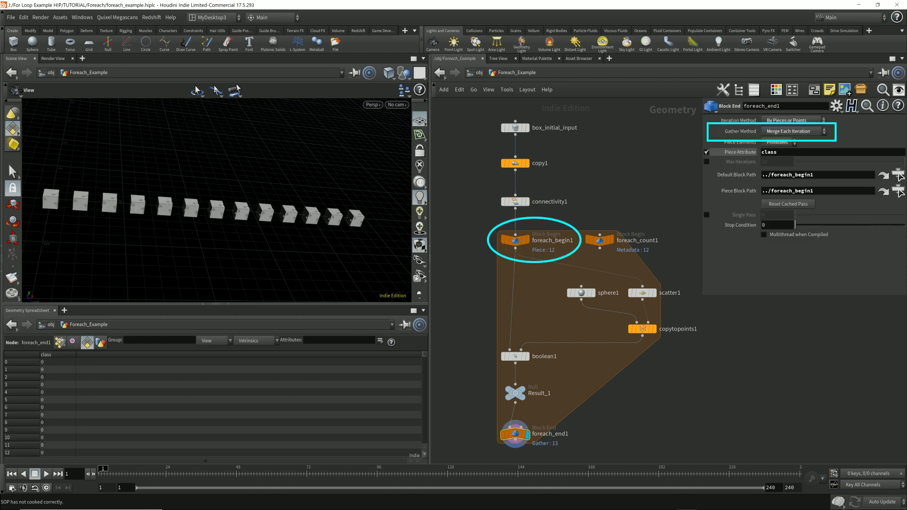
{"action": "left_click_drag", "start_coordinate": [217, 203], "coordinate": [236, 201], "text": "alt"}
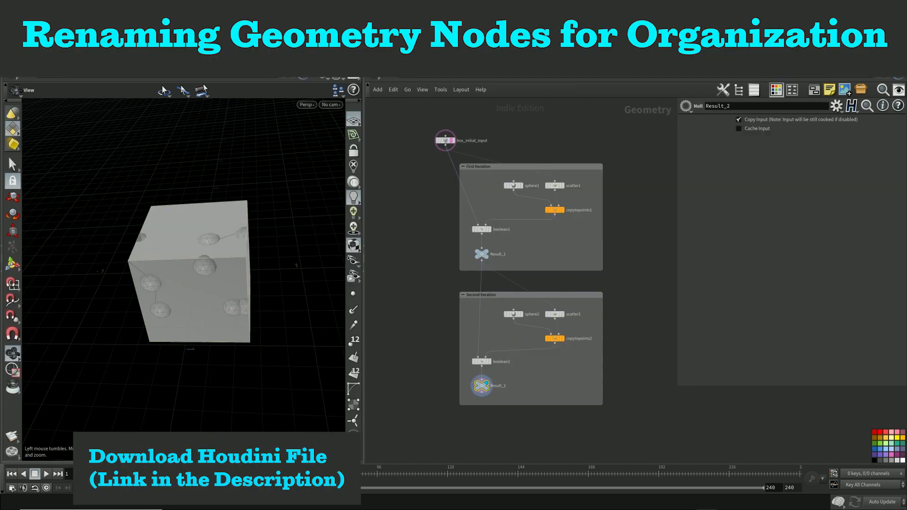
Rename the geo2 geometry node at object level as Manual_Foreach_example
{"action": "type", "text": "Manual_Foreach"}
{"action": "type", "text": "_"}
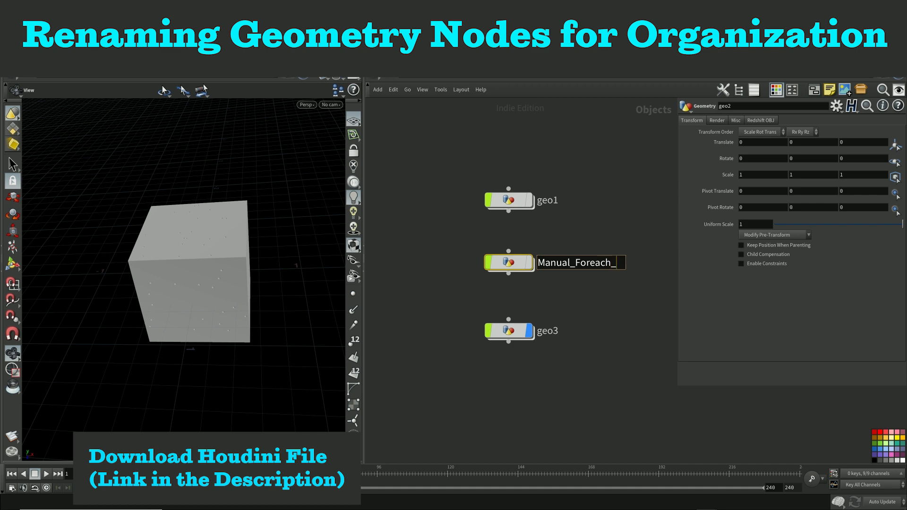
{"action": "type", "text": "example"}
{"action": "key", "text": "Return"}
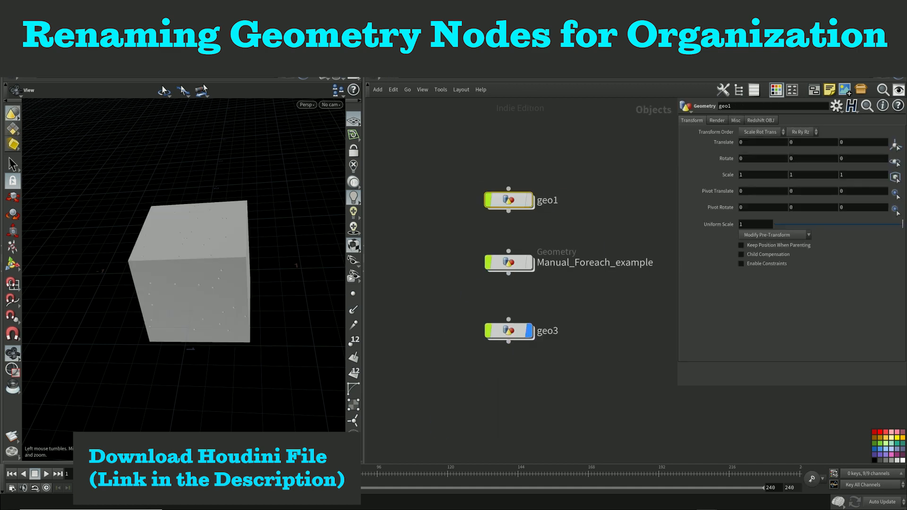
Rename the geo1 geometry node as Limitations_of_Boolean_SOP
{"action": "double_click", "coordinate": [547, 200]}
{"action": "type", "text": "Limitations_of_Boolean_SOP"}
{"action": "key", "text": "Return"}
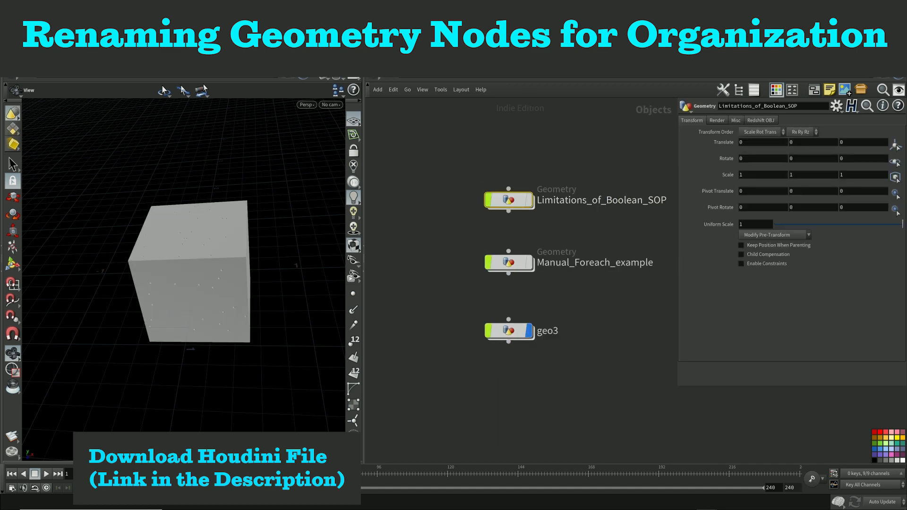
Start renaming the geo3 geometry node, entering Ex as the beginning of its name
{"action": "double_click", "coordinate": [547, 330]}
{"action": "type", "text": "Ex"}
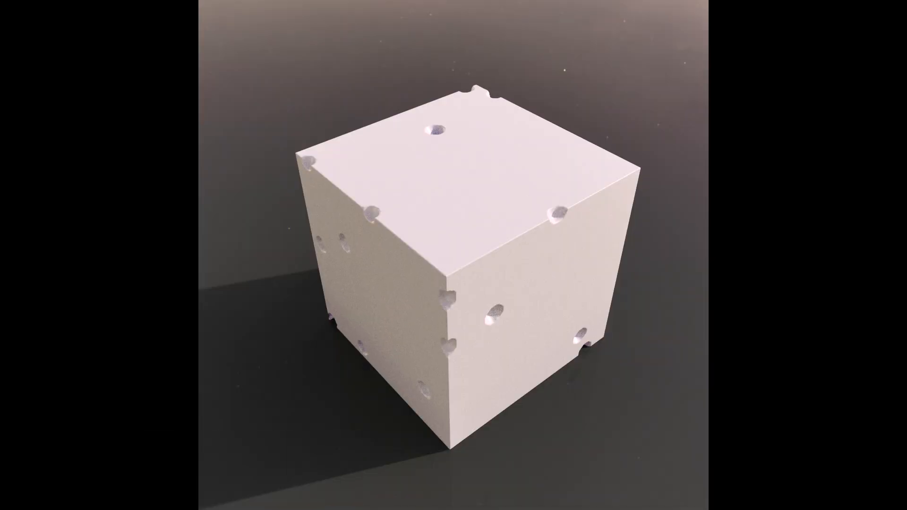